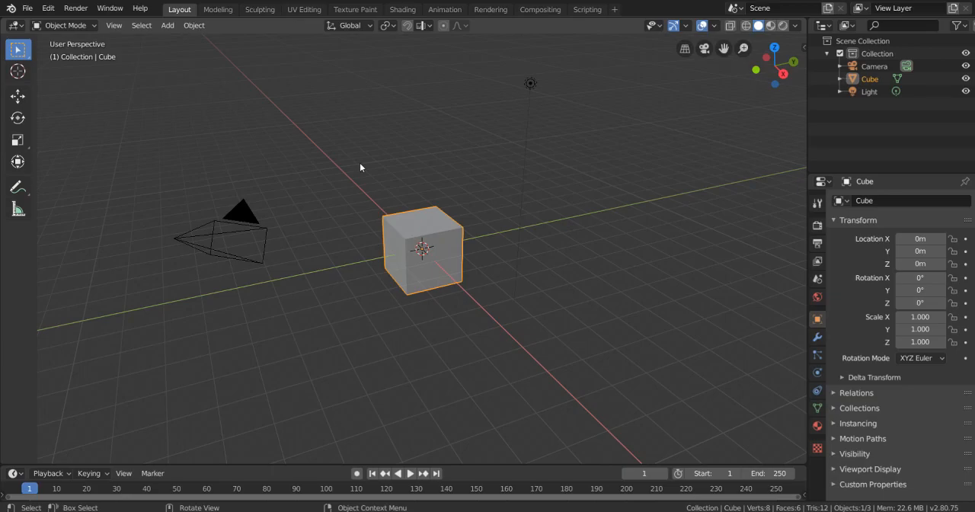
- Examine the default cube from several angles by orbiting and panning the viewport around it
{"action": "middle_click_drag", "start_coordinate": [360, 163], "coordinate": [550, 196]}
{"action": "middle_click_drag", "start_coordinate": [690, 199], "coordinate": [507, 148]}
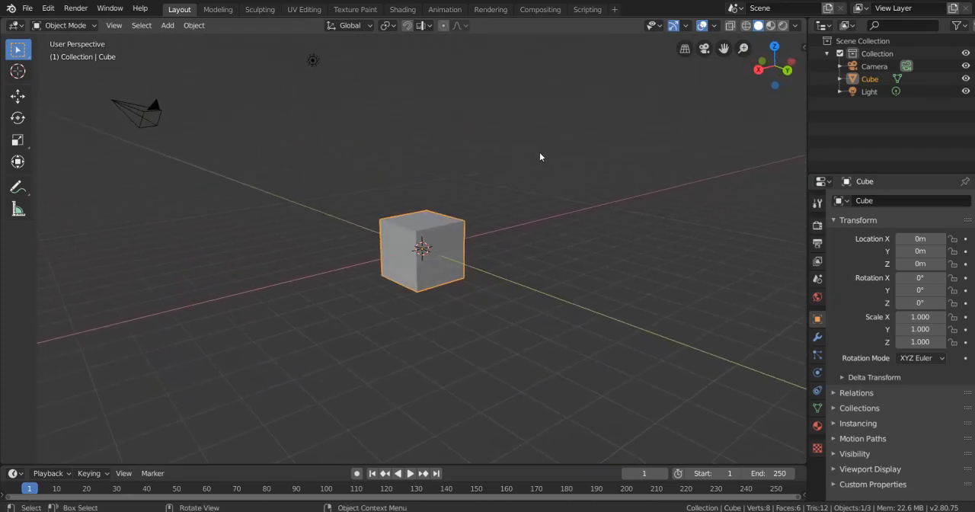
{"action": "middle_click_drag", "start_coordinate": [454, 191], "coordinate": [192, 174]}
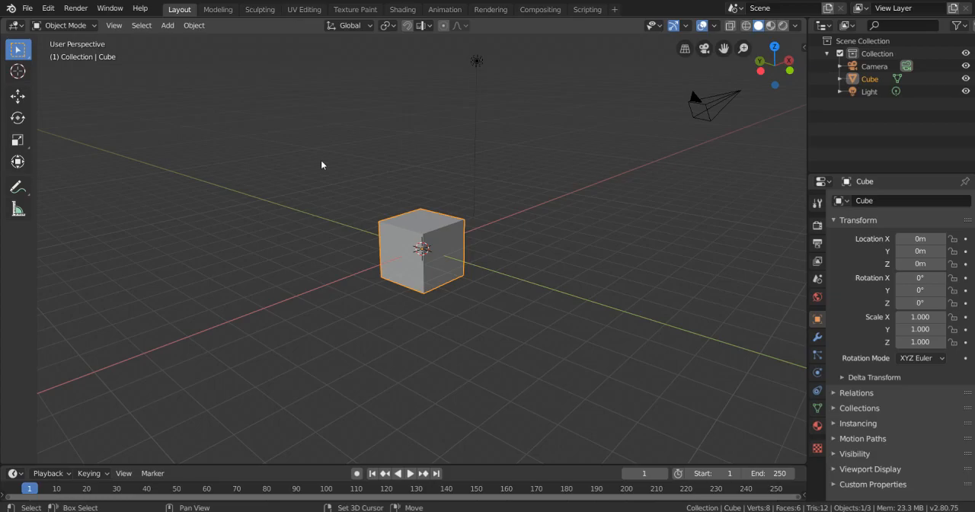
{"action": "middle_click_drag", "start_coordinate": [377, 177], "coordinate": [274, 182], "text": "shift"}
{"action": "middle_click_drag", "start_coordinate": [409, 240], "coordinate": [359, 207]}
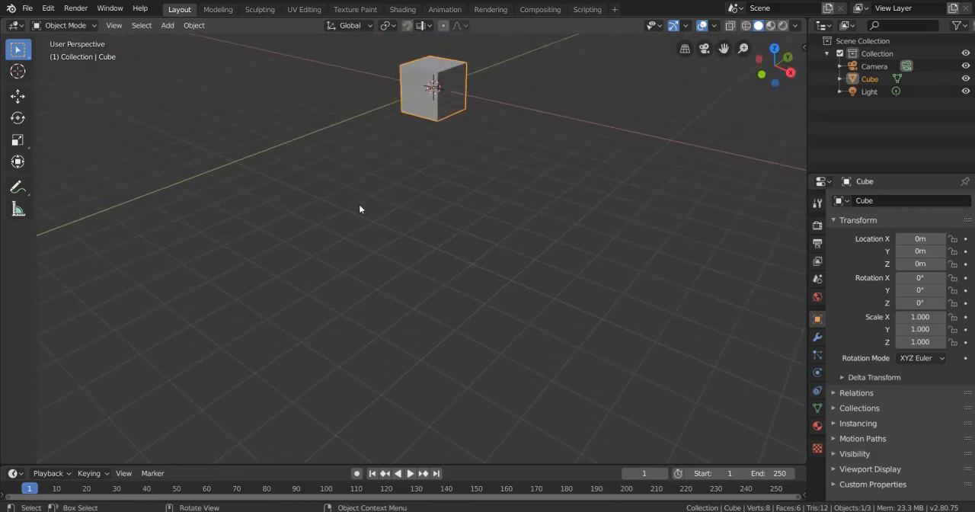
{"action": "middle_click_drag", "start_coordinate": [337, 133], "coordinate": [561, 175]}
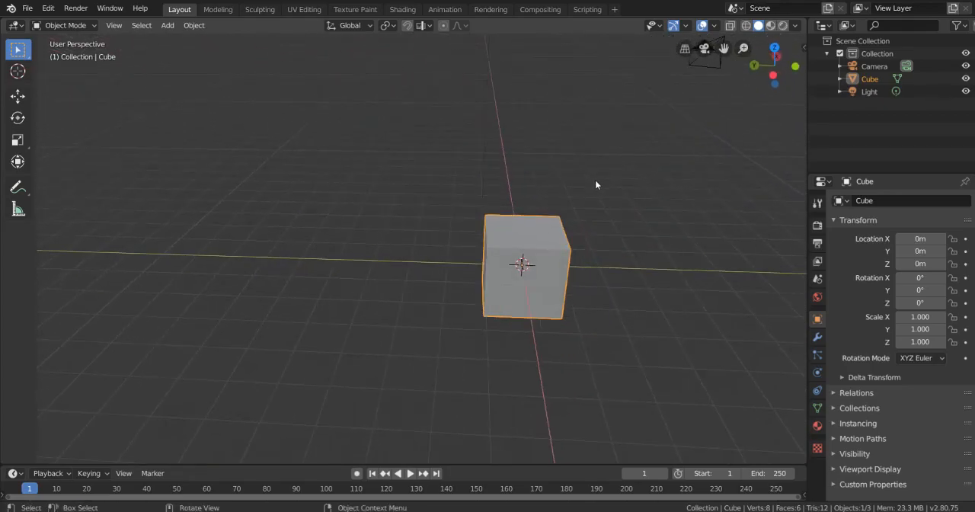
{"action": "middle_click_drag", "start_coordinate": [647, 206], "coordinate": [447, 180]}
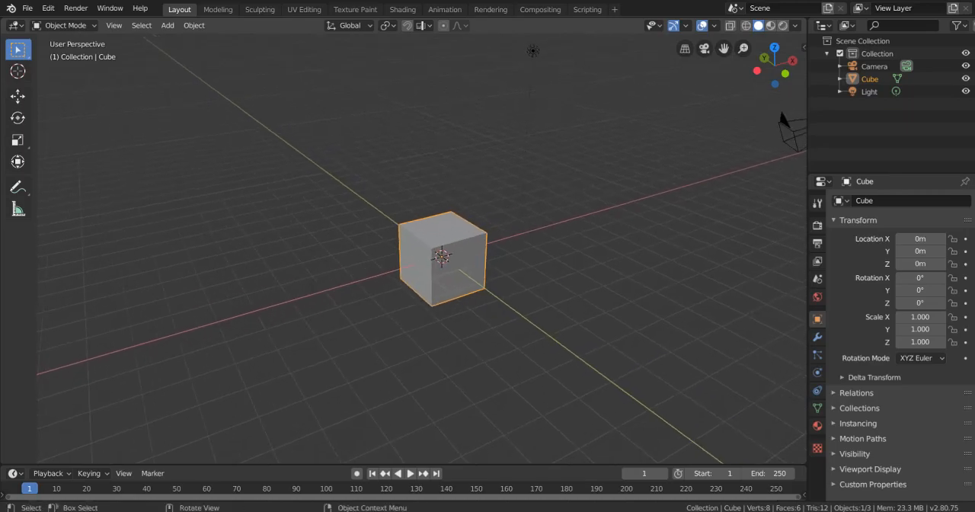
{"action": "middle_click_drag", "start_coordinate": [419, 205], "coordinate": [491, 174]}
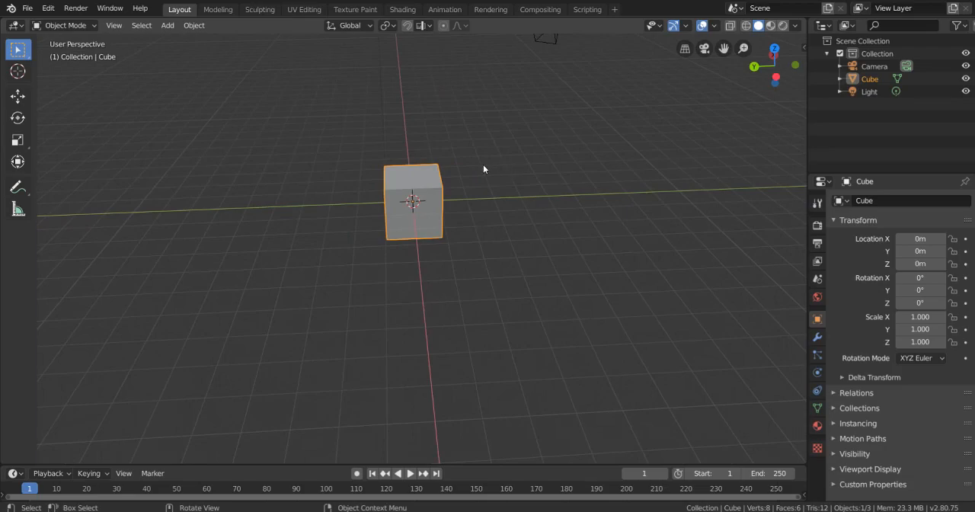
{"action": "middle_click_drag", "start_coordinate": [483, 164], "coordinate": [499, 164]}
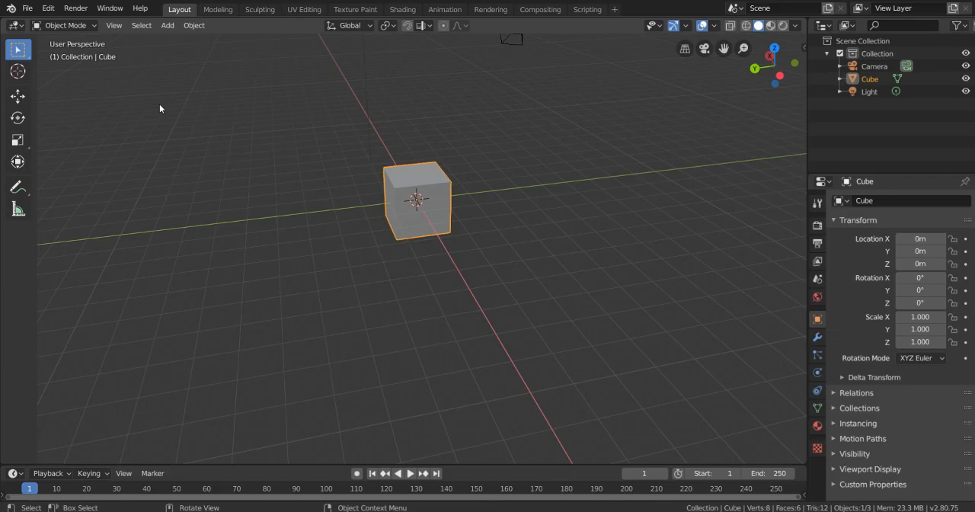
- Delete the default cube from the scene
{"action": "key", "text": "KP_7"}
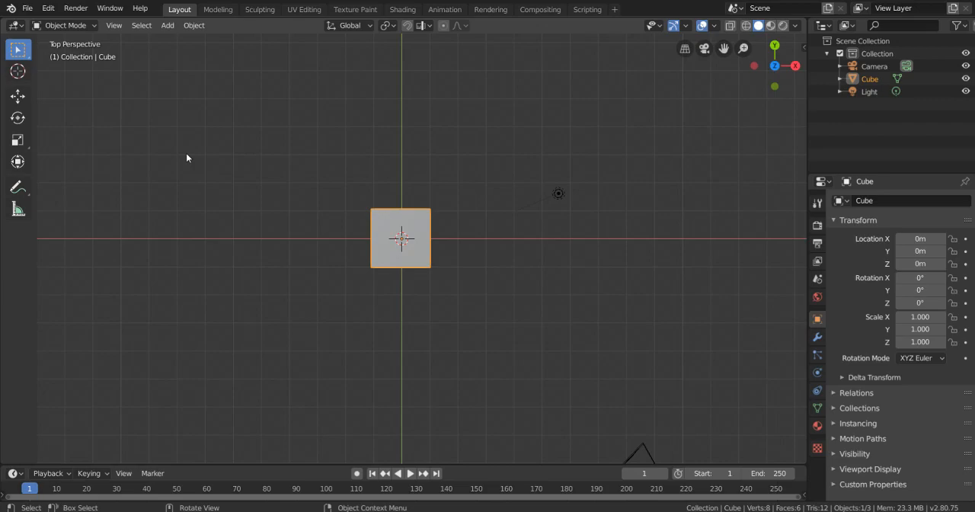
{"action": "middle_click_drag", "start_coordinate": [329, 189], "coordinate": [377, 259]}
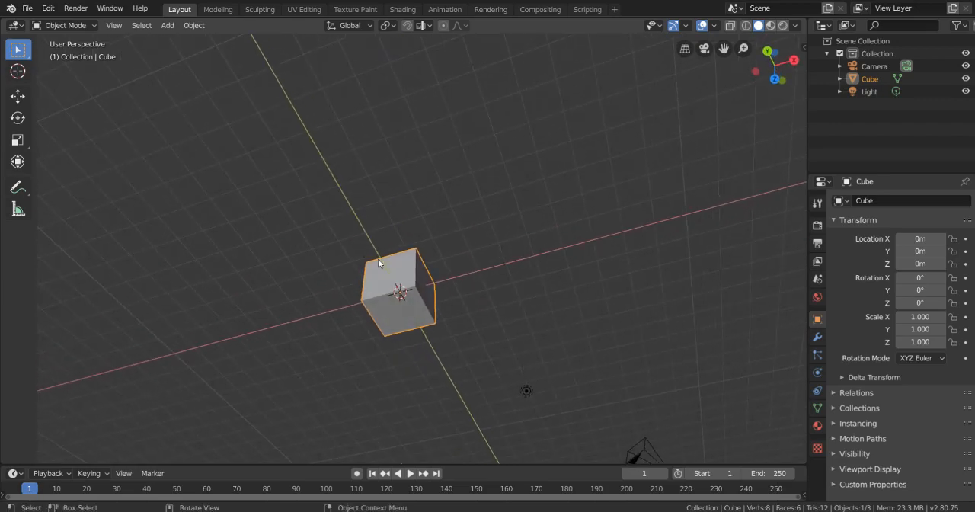
{"action": "key", "text": "Delete"}
- Add a torus mesh at the world origin
{"action": "key", "text": "shift+a"}
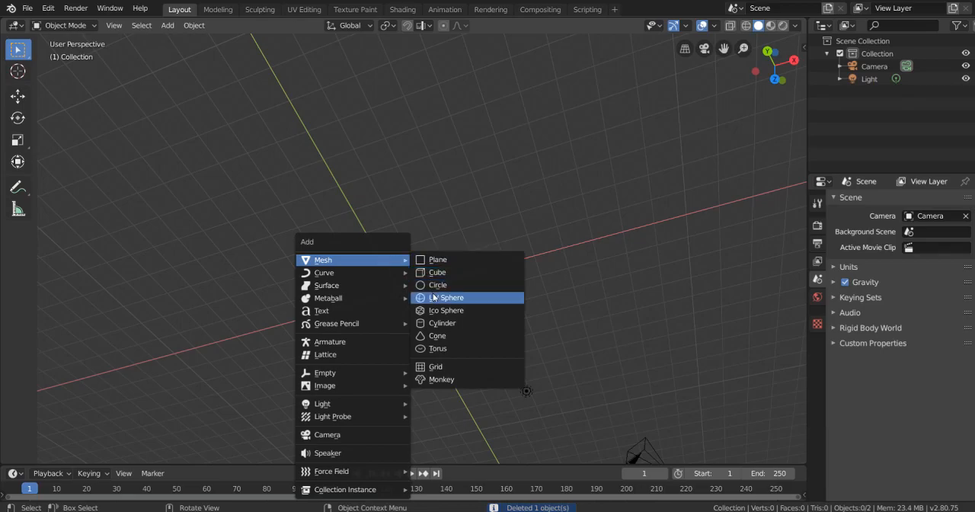
{"action": "left_click", "coordinate": [450, 348]}
{"action": "middle_click_drag", "start_coordinate": [385, 218], "coordinate": [377, 313]}
- Stretch the torus to a scale of about 2.8 along X and about 1.67 along Z
{"action": "key", "text": "s"}
{"action": "key", "text": "x"}
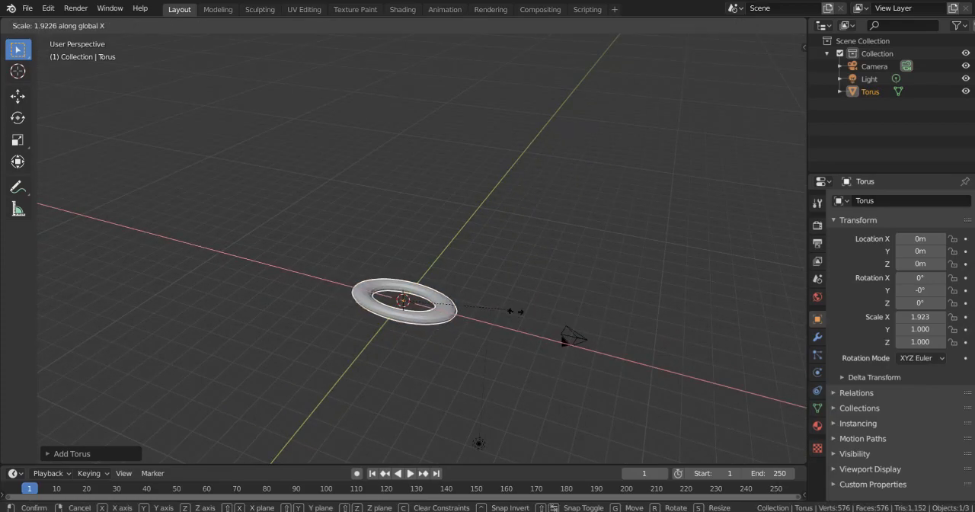
{"action": "left_click", "coordinate": [560, 316]}
{"action": "key", "text": "s"}
{"action": "key", "text": "z"}
{"action": "left_click", "coordinate": [452, 214]}
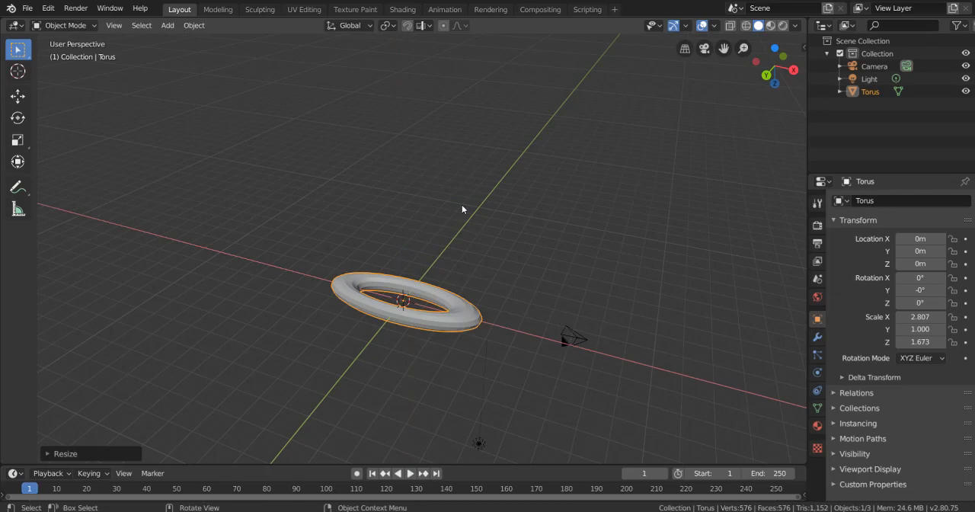
- View the torus from the top and front, comparing perspective with orthographic projection
{"action": "key", "text": "KP_7"}
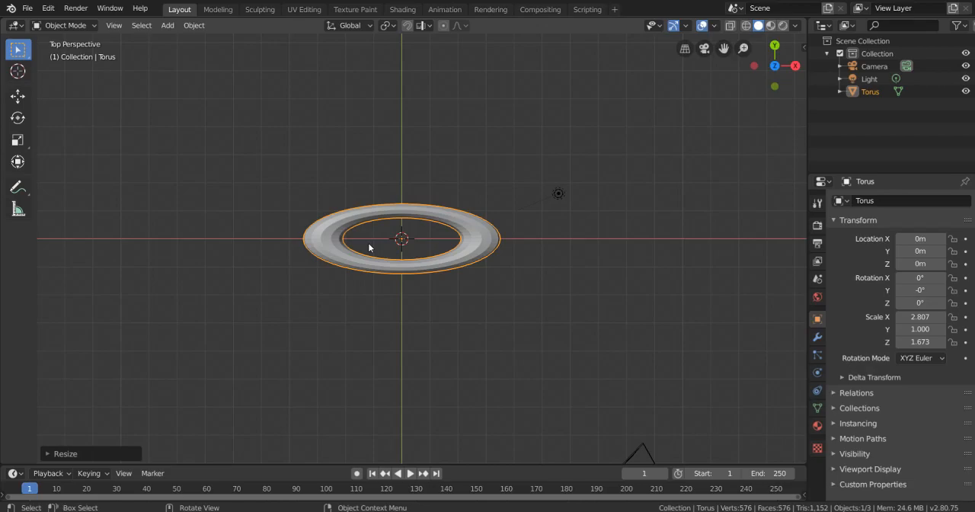
{"action": "key", "text": "KP_1"}
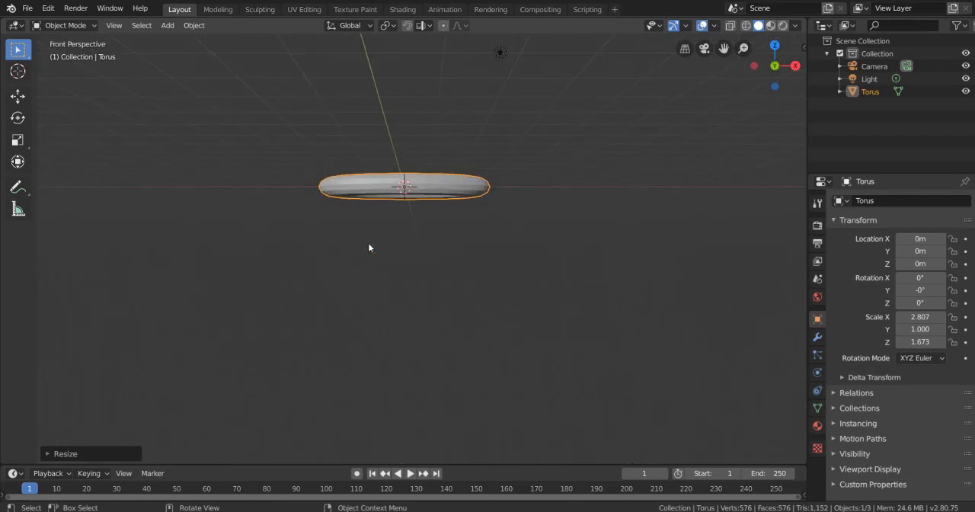
{"action": "key", "text": "KP_5"}
{"action": "key", "text": "KP_5"}
{"action": "key", "text": "KP_5"}
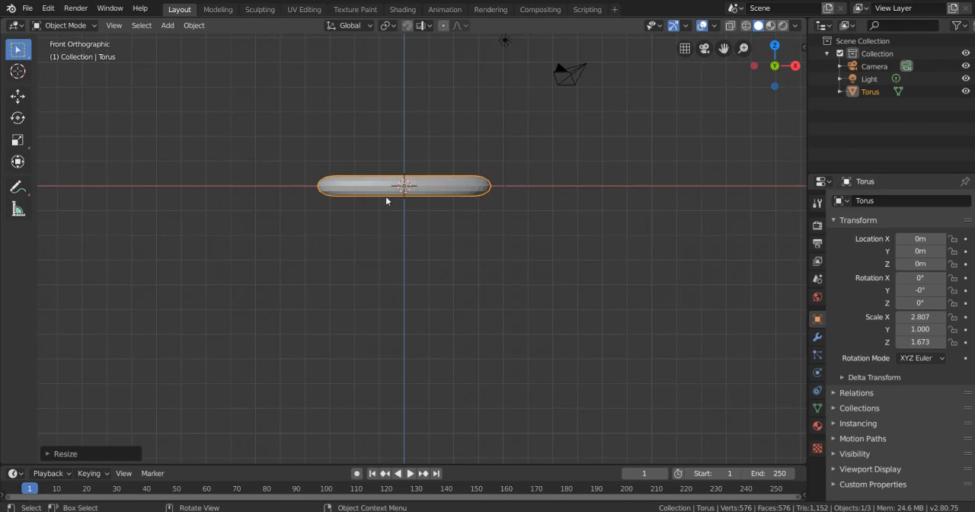
{"action": "key", "text": "KP_5"}
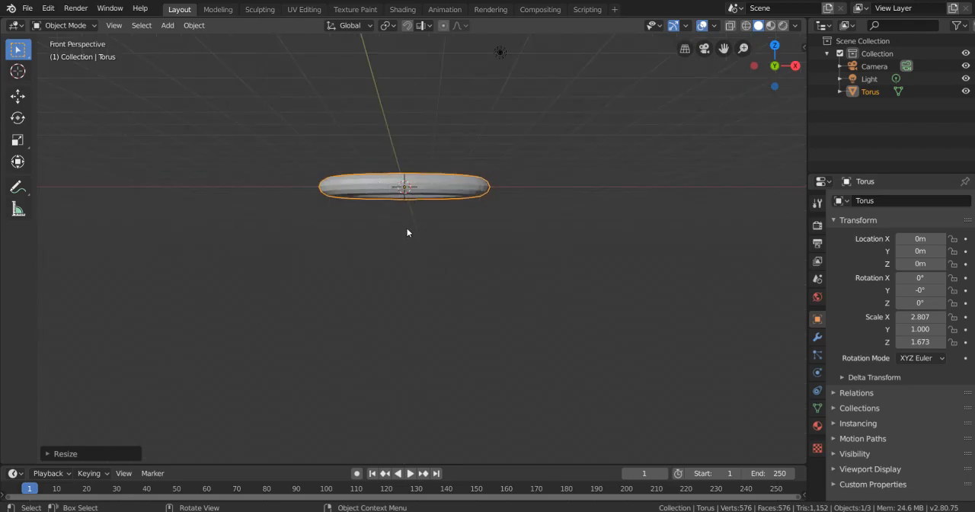
{"action": "key", "text": "KP_5"}
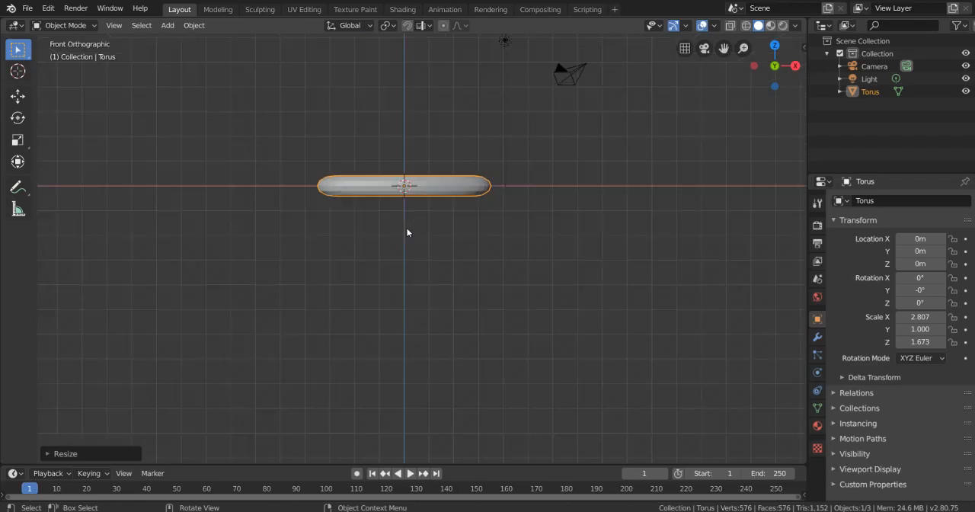
- Inspect the torus up close in the right, top and front orthographic views, finishing at an angled view
{"action": "key", "text": "KP_3"}
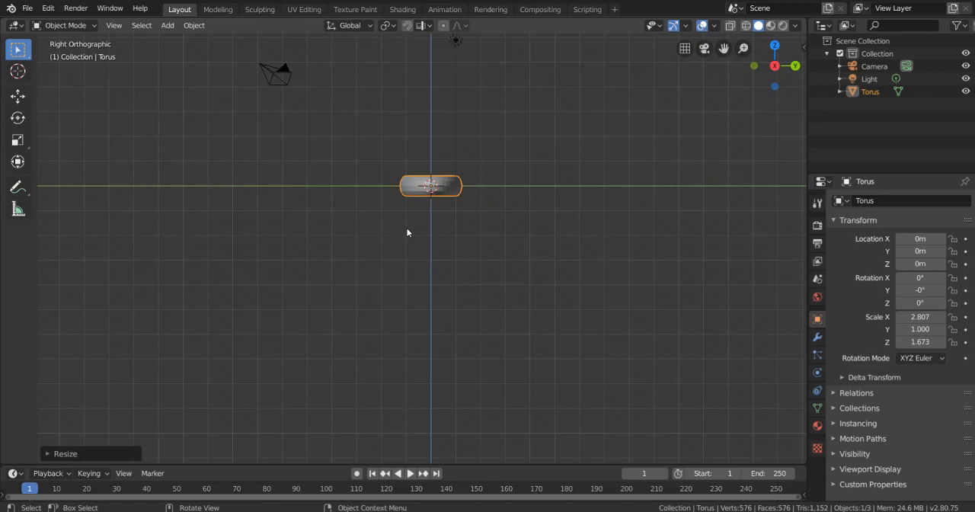
{"action": "scroll", "coordinate": [473, 198], "scroll_direction": "up", "scroll_amount": 2}
{"action": "middle_click_drag", "start_coordinate": [473, 125], "coordinate": [408, 150], "text": "shift"}
{"action": "scroll", "coordinate": [470, 179], "scroll_direction": "up", "scroll_amount": 3}
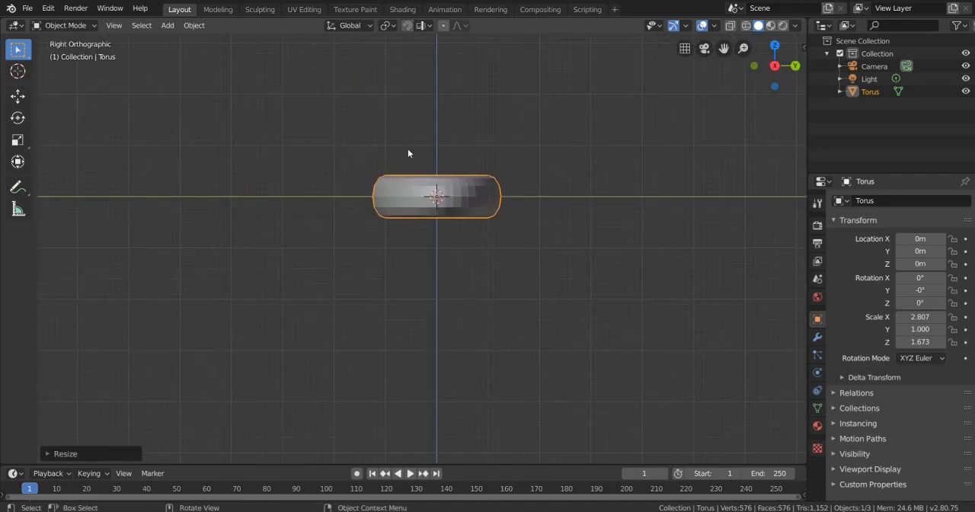
{"action": "key", "text": "KP_7"}
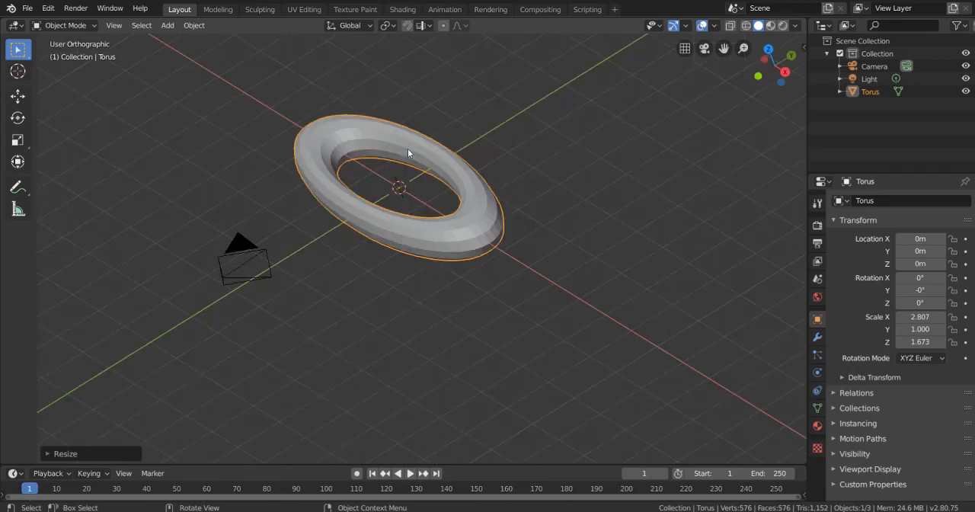
{"action": "key", "text": "KP_1"}
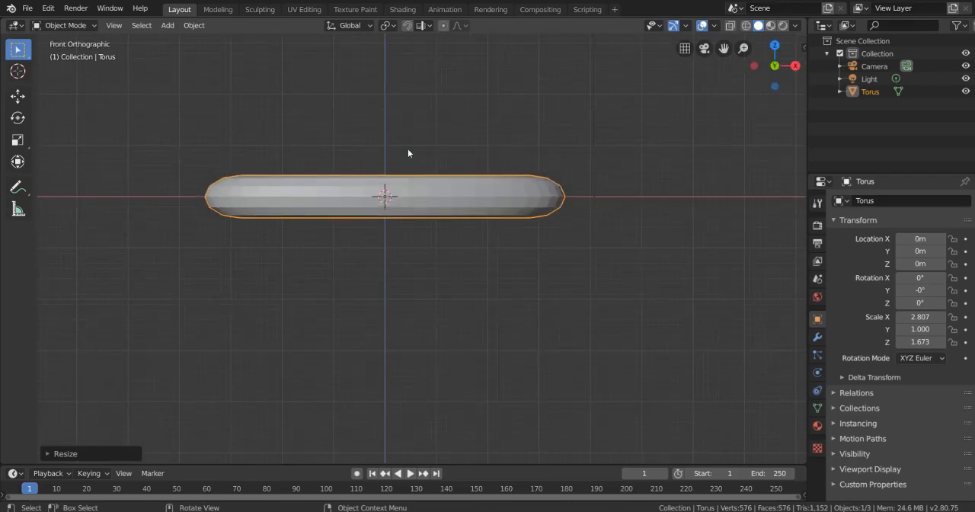
{"action": "key", "text": "KP_3"}
{"action": "middle_click_drag", "start_coordinate": [408, 152], "coordinate": [446, 195]}
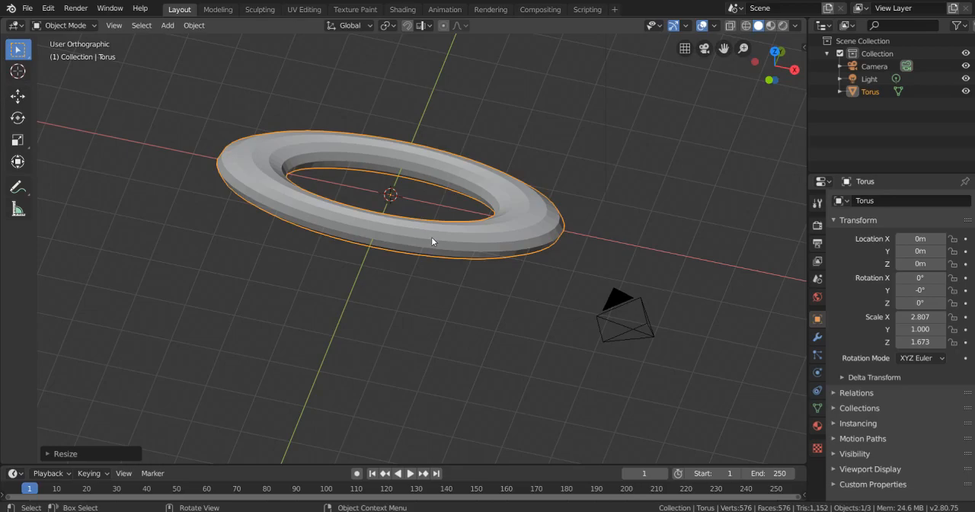
- Delete the stretched torus from the scene
{"action": "key", "text": "x"}
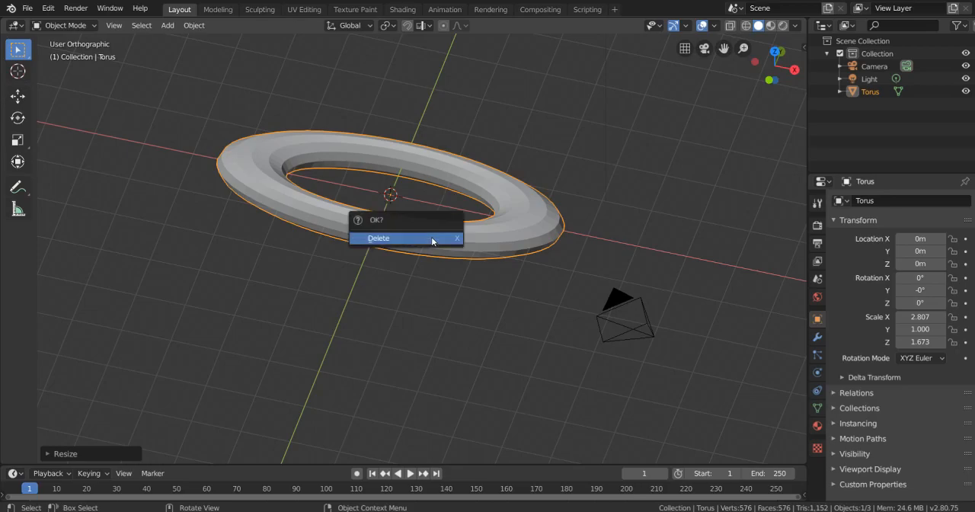
{"action": "left_click", "coordinate": [431, 237]}
{"action": "middle_click_drag", "start_coordinate": [431, 241], "coordinate": [448, 278]}
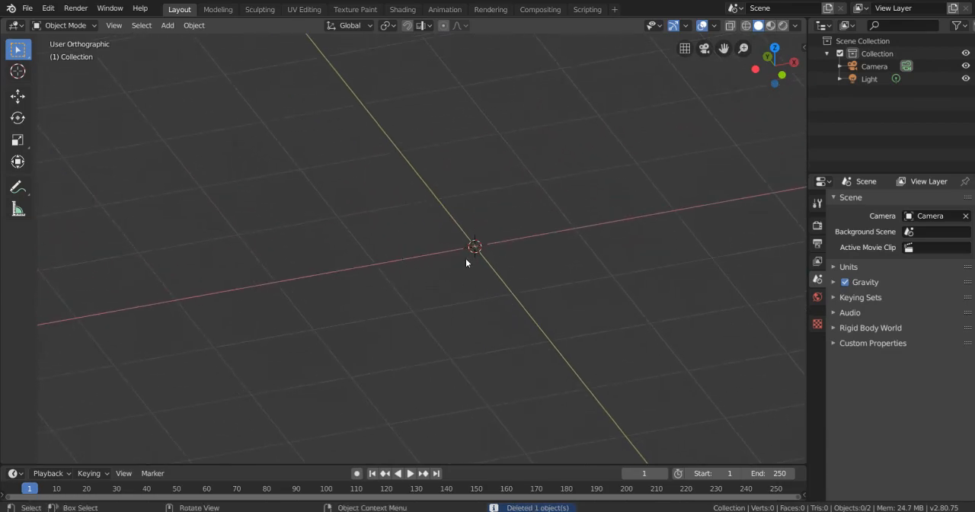
{"action": "mouse_move", "coordinate": [543, 280]}
{"action": "middle_mouse_down"}
{"action": "mouse_move", "coordinate": [619, 307]}
{"action": "mouse_move", "coordinate": [584, 311]}
{"action": "mouse_move", "coordinate": [549, 256]}
{"action": "mouse_move", "coordinate": [545, 271]}
{"action": "middle_mouse_up"}
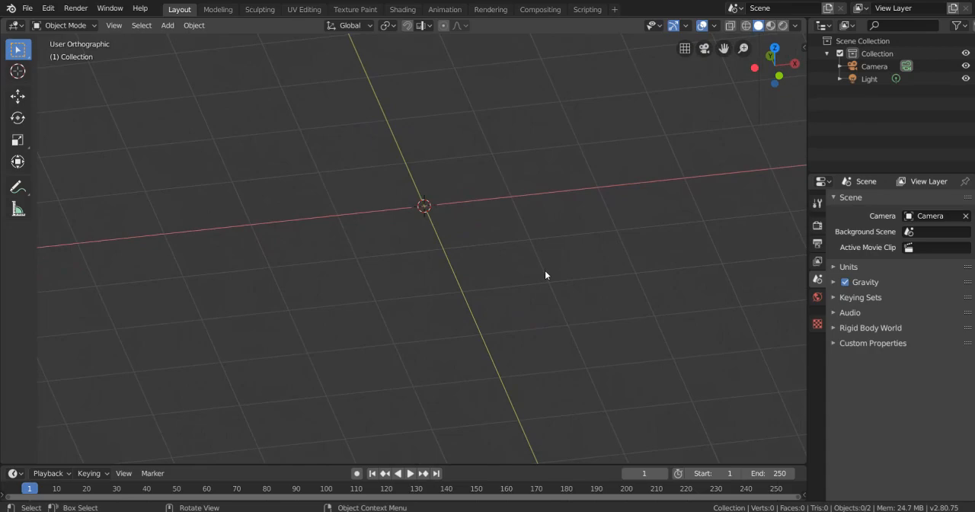
- Add a UV sphere mesh at the world origin
{"action": "key", "text": "shift+a"}
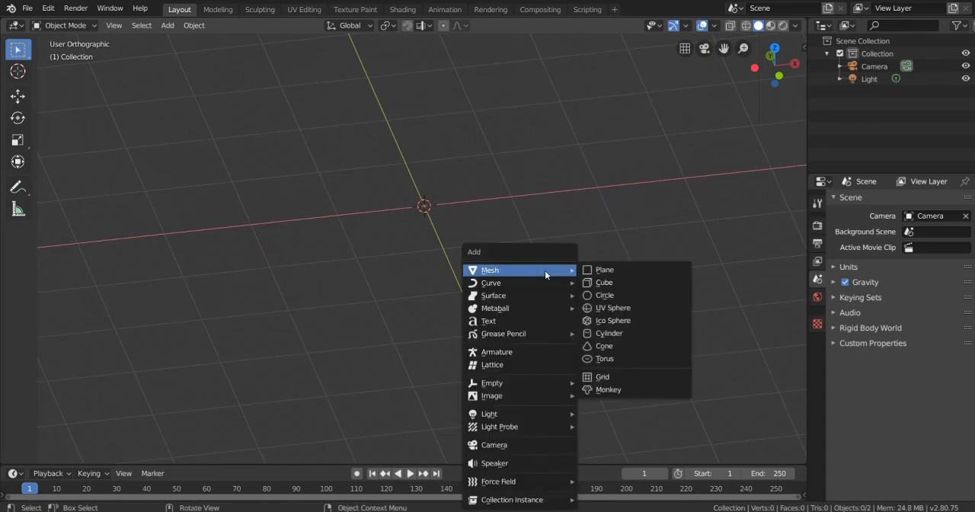
{"action": "mouse_move", "coordinate": [518, 269]}
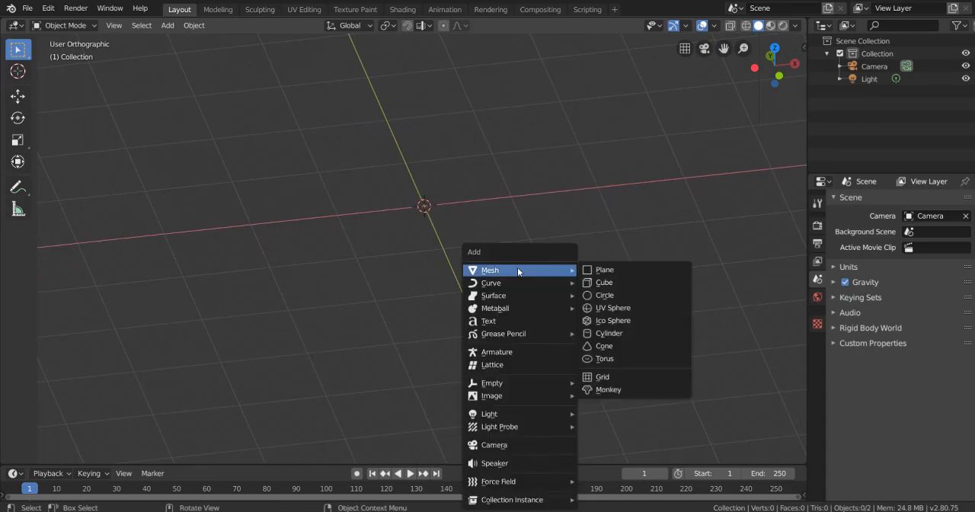
{"action": "left_click", "coordinate": [631, 308]}
{"action": "middle_click_drag", "start_coordinate": [629, 308], "coordinate": [300, 235]}
- Try Shade Smooth on the UV sphere and undo it
{"action": "right_click", "coordinate": [439, 134]}
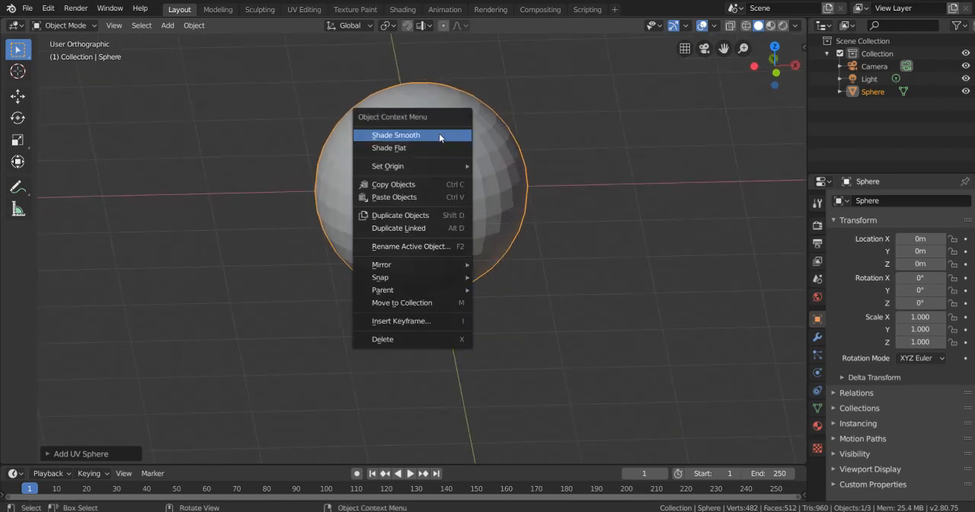
{"action": "left_click", "coordinate": [439, 133]}
{"action": "mouse_move", "coordinate": [490, 181]}
{"action": "middle_mouse_down"}
{"action": "mouse_move", "coordinate": [515, 174]}
{"action": "mouse_move", "coordinate": [490, 194]}
{"action": "mouse_move", "coordinate": [402, 196]}
{"action": "mouse_move", "coordinate": [485, 185]}
{"action": "middle_mouse_up"}
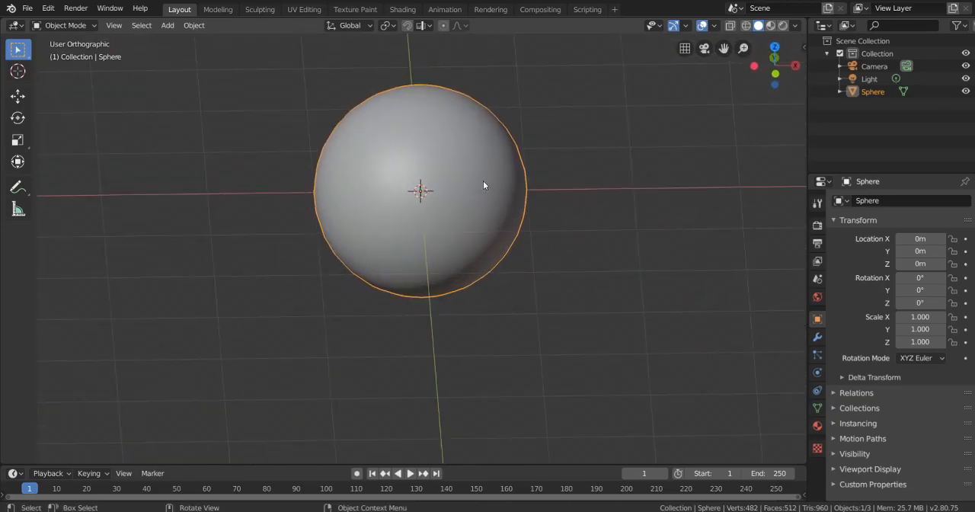
{"action": "key", "text": "ctrl+z"}
{"action": "scroll", "coordinate": [428, 188], "scroll_direction": "up", "scroll_amount": 1}
{"action": "middle_click_drag", "start_coordinate": [432, 172], "coordinate": [435, 214], "text": "shift"}
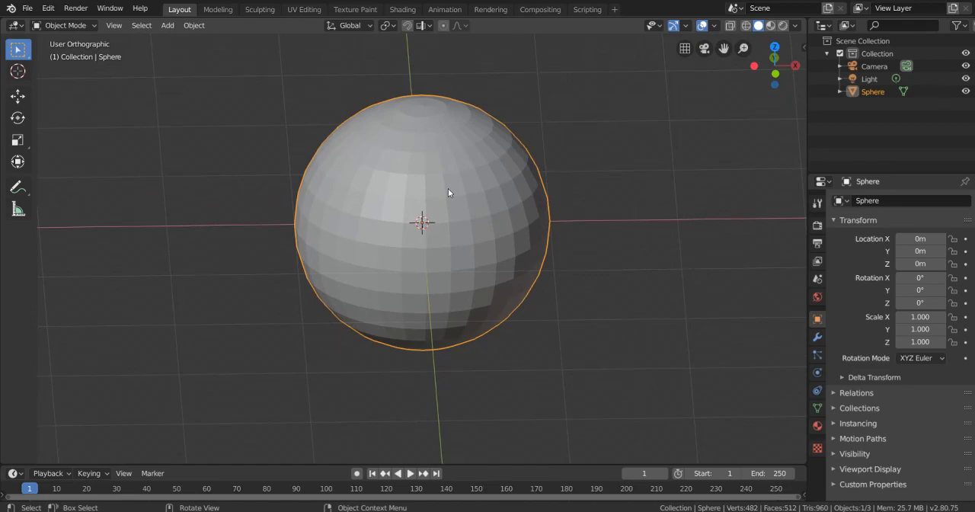
- Add a cube mesh at the sphere's position and delete it again
{"action": "scroll", "coordinate": [495, 199], "scroll_direction": "down", "scroll_amount": 1}
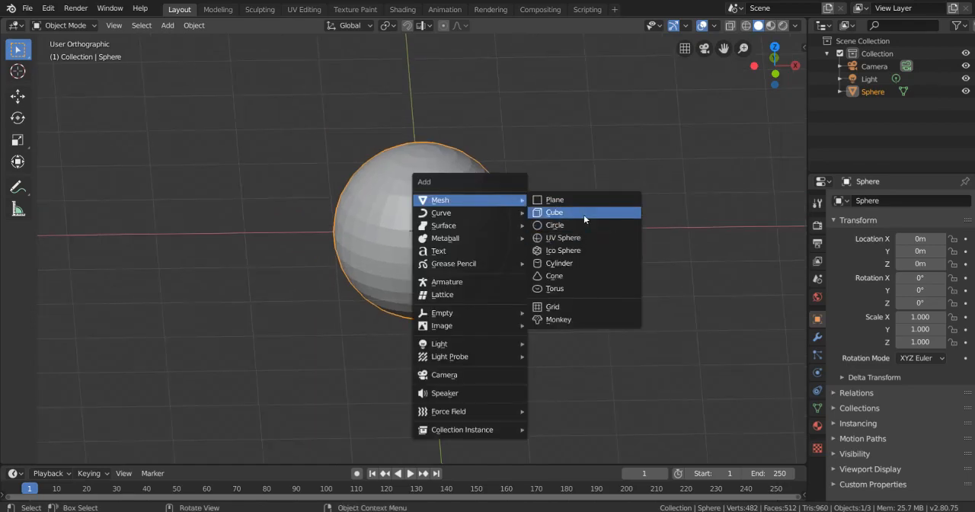
{"action": "left_click", "coordinate": [583, 214]}
{"action": "middle_click_drag", "start_coordinate": [584, 218], "coordinate": [411, 244]}
{"action": "key", "text": "x"}
{"action": "left_click", "coordinate": [514, 221]}
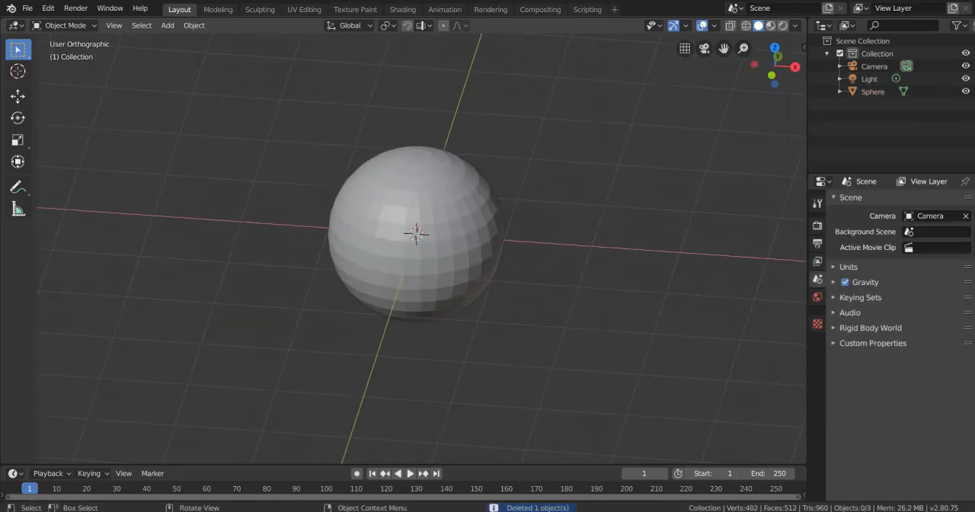
- Select the UV sphere and delete it from the scene
{"action": "left_click", "coordinate": [453, 222]}
{"action": "middle_click_drag", "start_coordinate": [453, 221], "coordinate": [466, 207]}
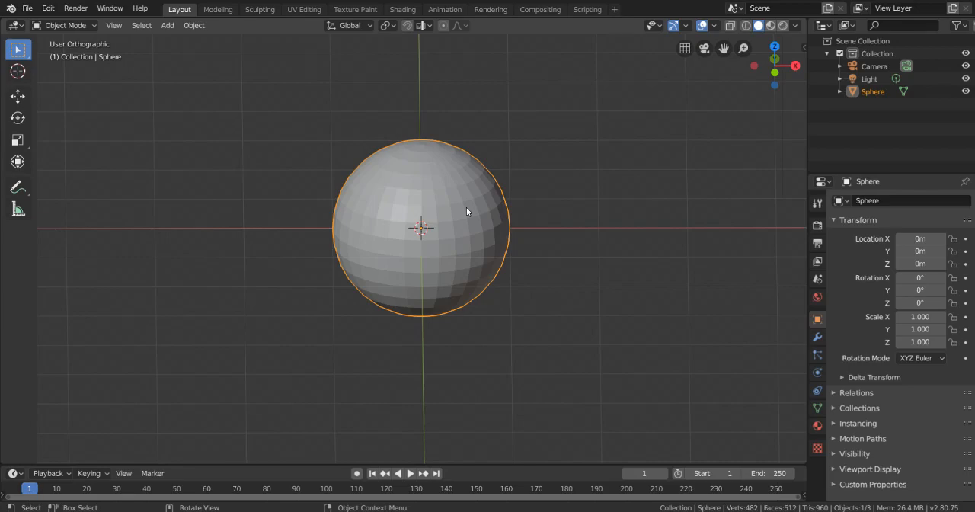
{"action": "key", "text": "x"}
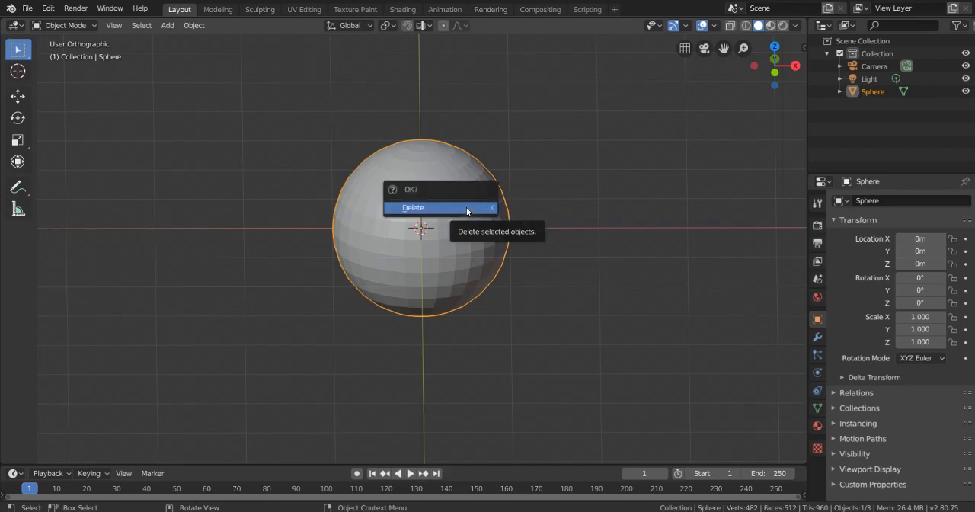
{"action": "left_click", "coordinate": [467, 208]}
- Add a cube mesh at the world origin and orbit to an angled view of it
{"action": "key", "text": "shift+a"}
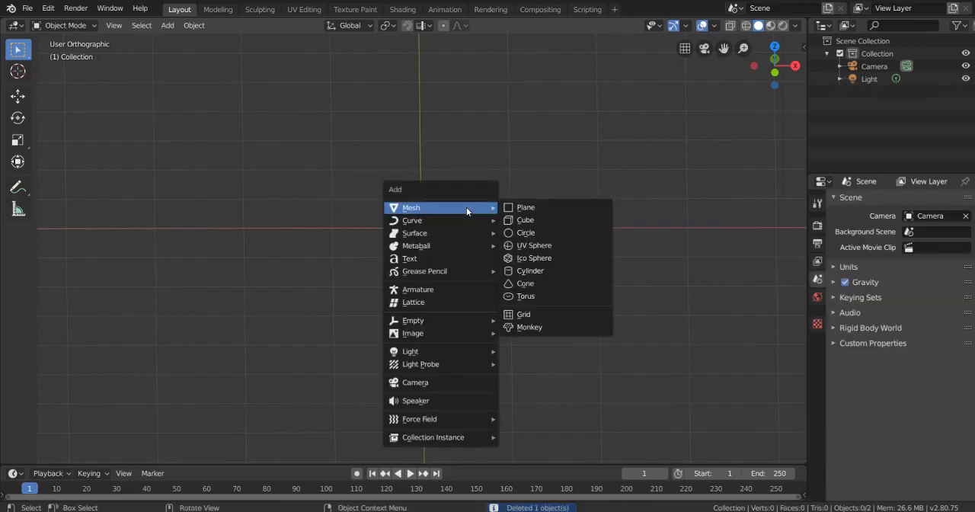
{"action": "left_click", "coordinate": [514, 219]}
{"action": "middle_click_drag", "start_coordinate": [515, 220], "coordinate": [458, 264]}
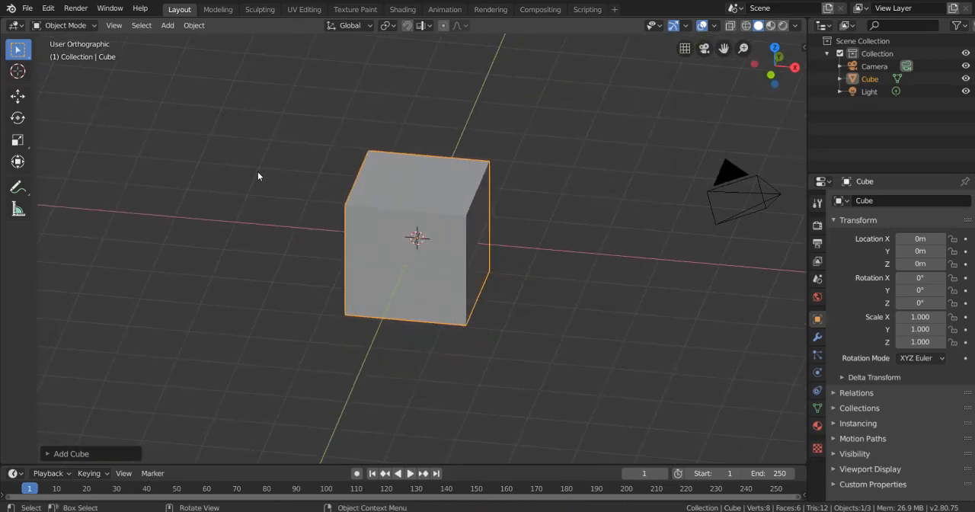
- Try moving the cube freely by about 0.67 m in X, 0.19 m in Y and 0.12 m in Z, and undo it
{"action": "key", "text": "g"}
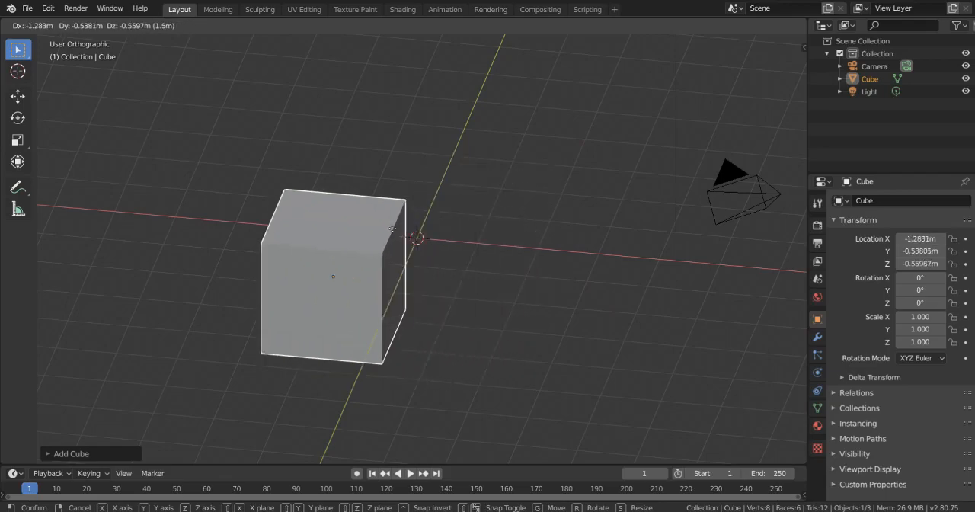
{"action": "left_click", "coordinate": [525, 188]}
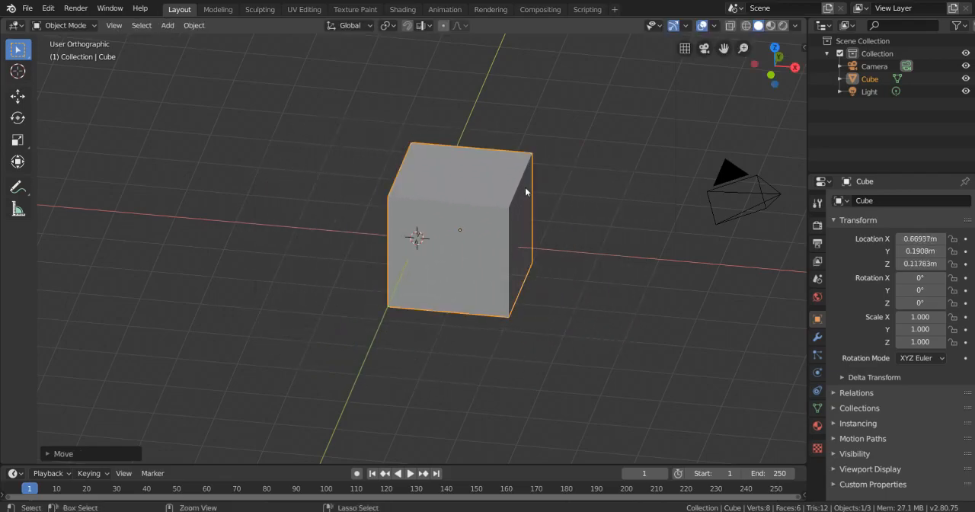
{"action": "key", "text": "ctrl"}
{"action": "key", "text": "ctrl+z"}
- Try moving the cube about -5.6 m along the global X axis, undo it, and try the X-axis move again without keeping it
{"action": "scroll", "coordinate": [498, 210], "scroll_direction": "up", "scroll_amount": 1}
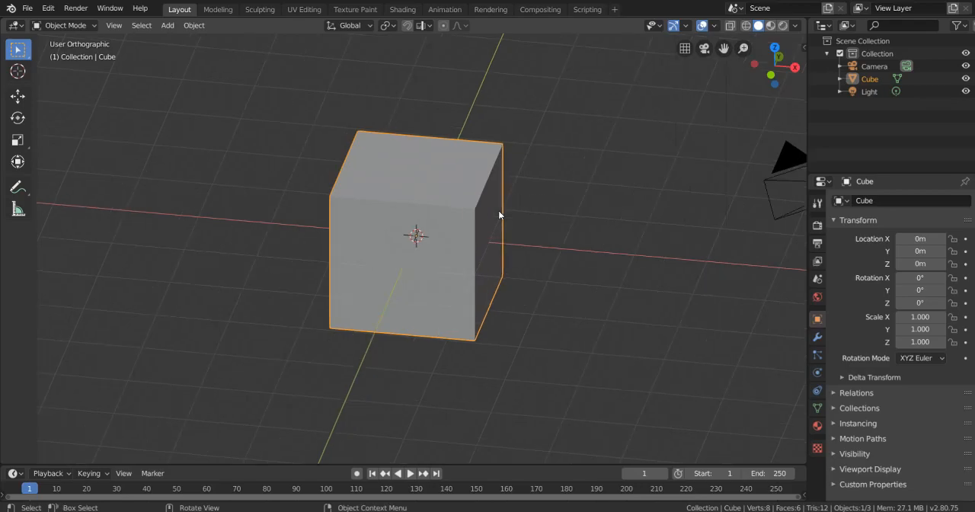
{"action": "scroll", "coordinate": [486, 210], "scroll_direction": "down", "scroll_amount": 2}
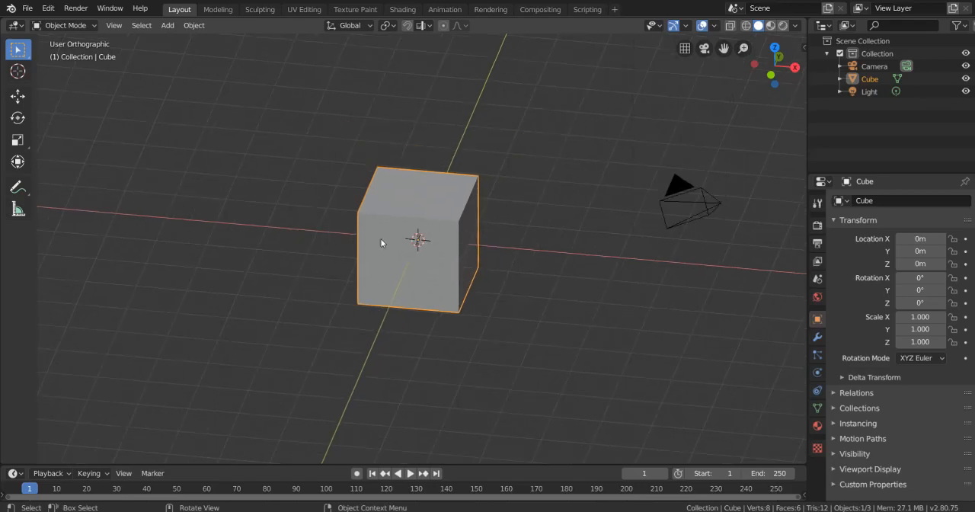
{"action": "middle_click_drag", "start_coordinate": [433, 269], "coordinate": [459, 263]}
{"action": "middle_click_drag", "start_coordinate": [488, 209], "coordinate": [435, 204]}
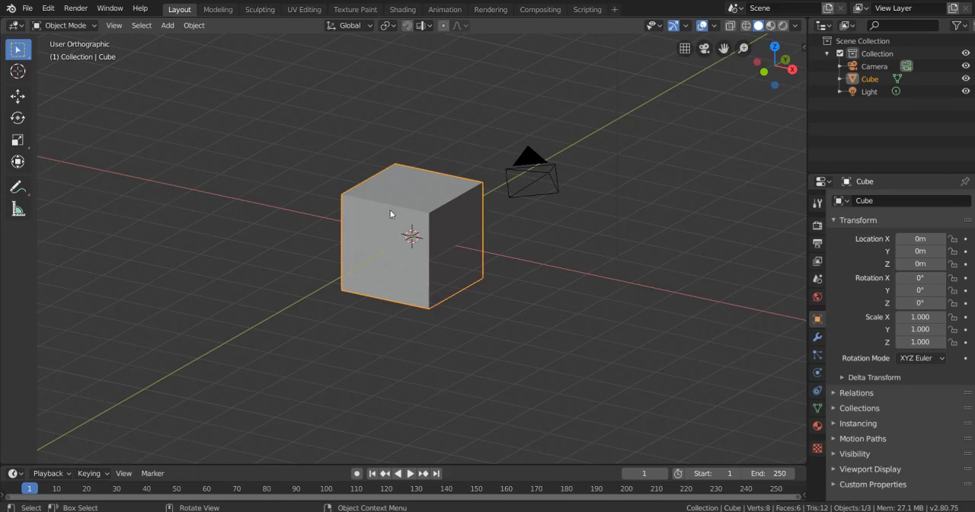
{"action": "key", "text": "g"}
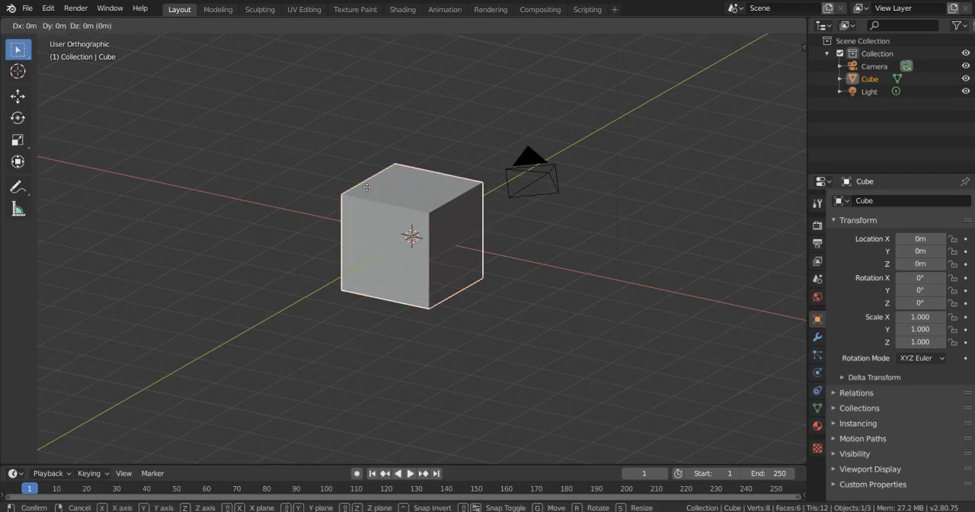
{"action": "key", "text": "x"}
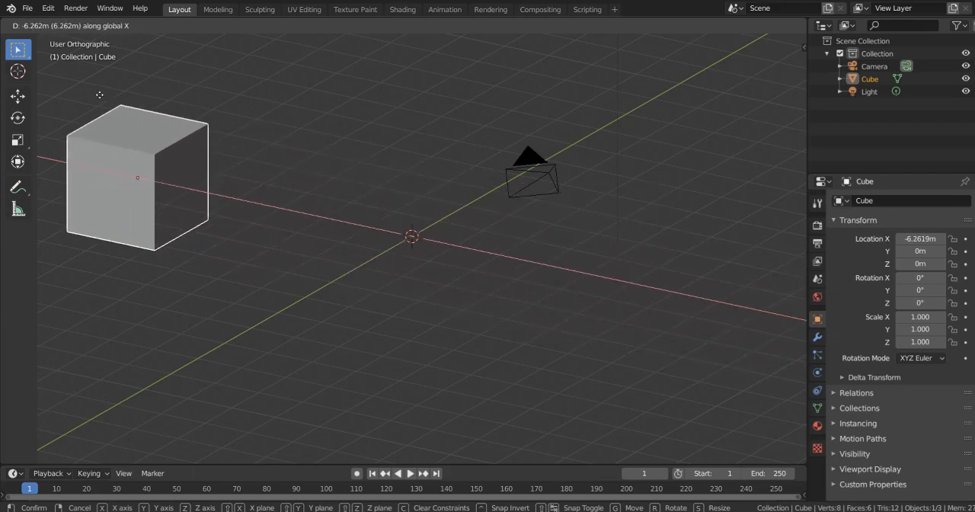
{"action": "left_click", "coordinate": [128, 100]}
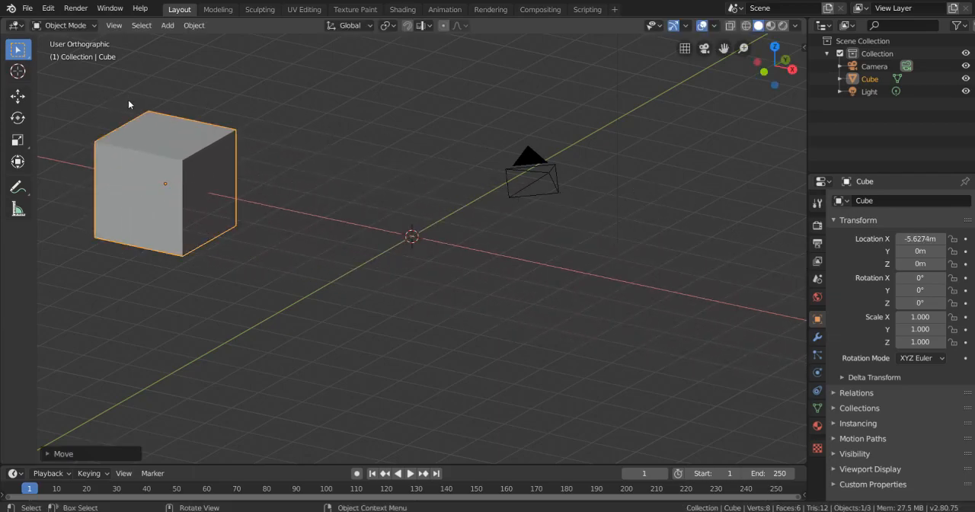
{"action": "key", "text": "ctrl+z"}
{"action": "key", "text": "g"}
{"action": "key", "text": "x"}
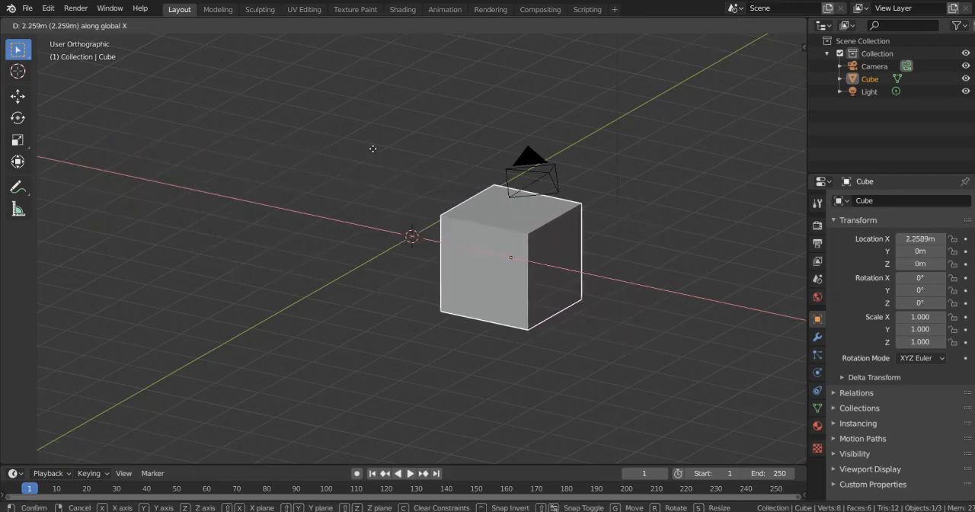
{"action": "key", "text": "Escape"}
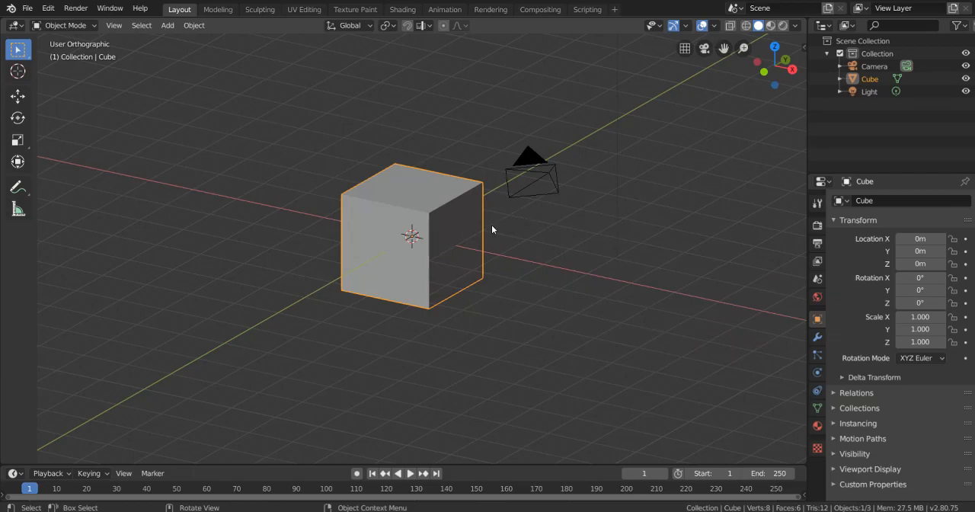
- Try moving the cube along the global Y axis and along the global Z axis, cancelling each move
{"action": "key", "text": "g"}
{"action": "key", "text": "y"}
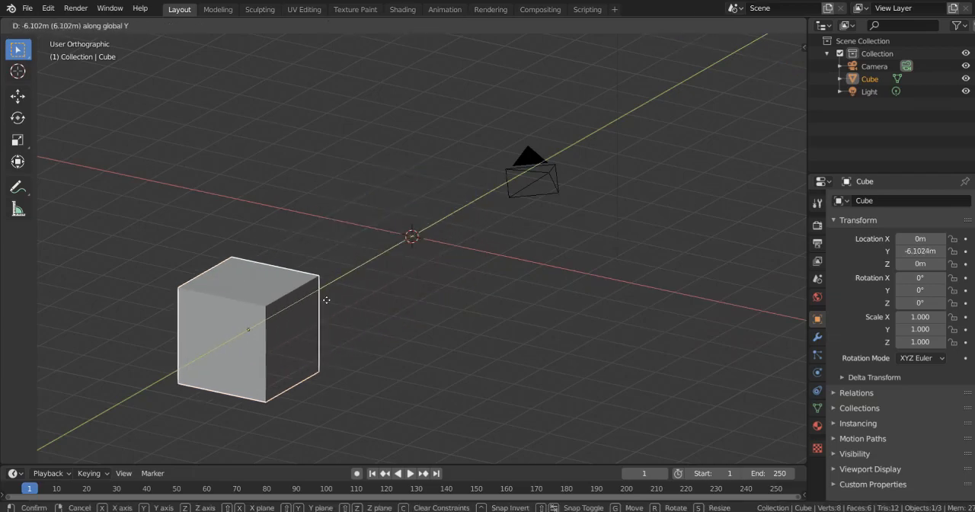
{"action": "key", "text": "Escape"}
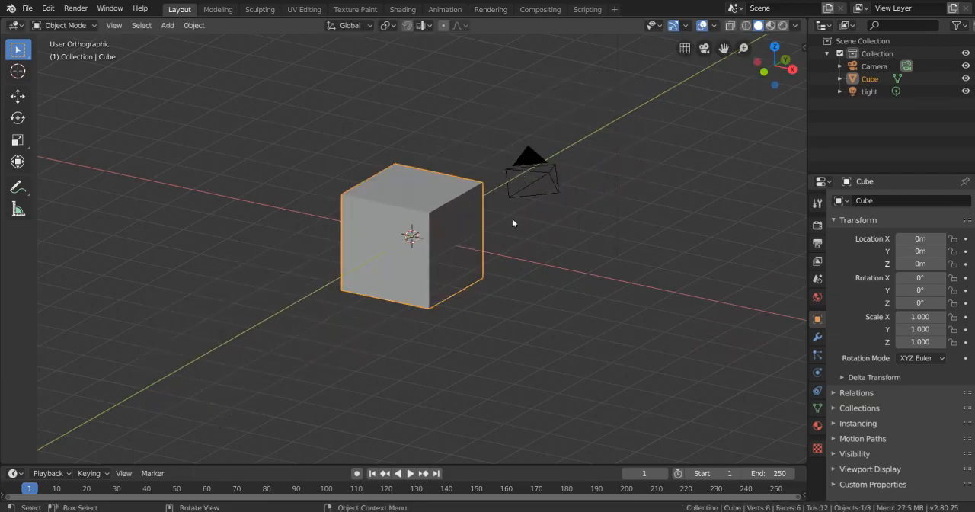
{"action": "key", "text": "g"}
{"action": "key", "text": "z"}
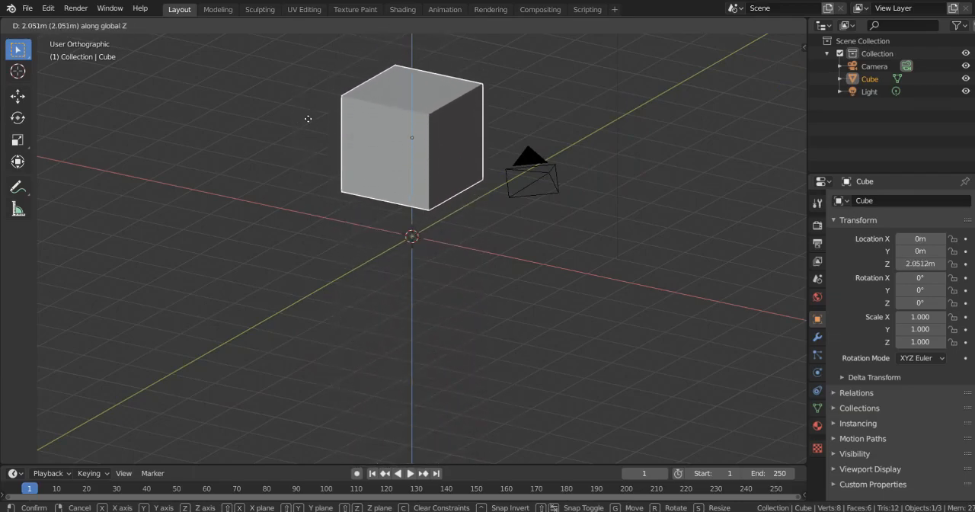
{"action": "key", "text": "Escape"}
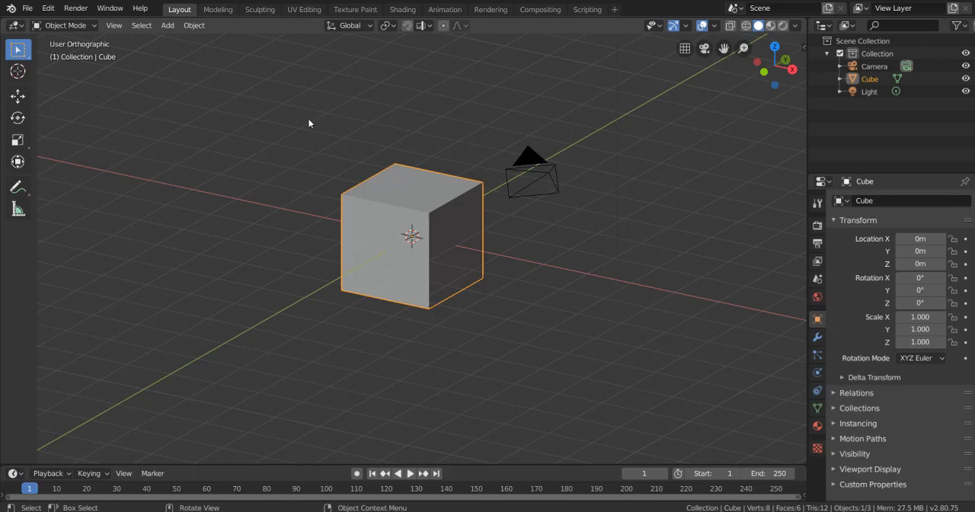
- Try scaling the cube along the Y, X and Z axes individually, without keeping any of the changes
{"action": "key", "text": "s"}
{"action": "key", "text": "y"}
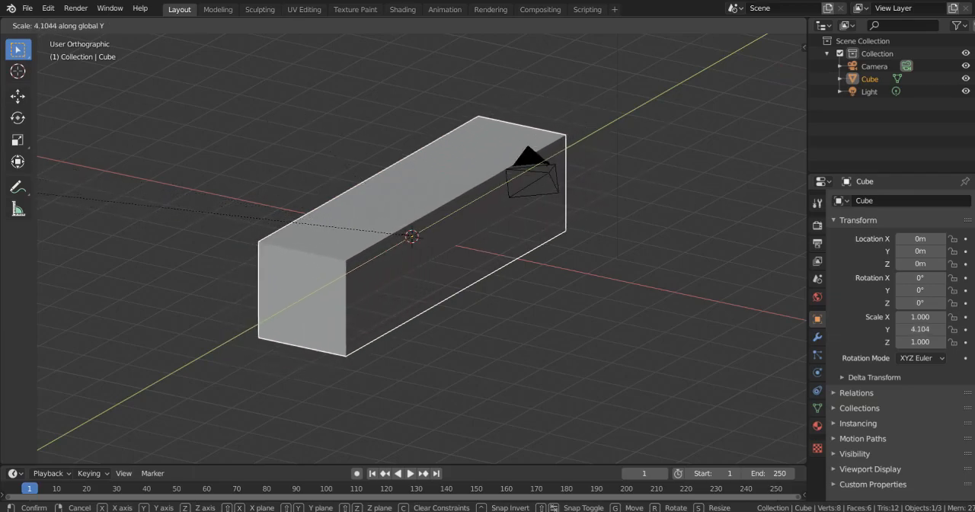
{"action": "key", "text": "x"}
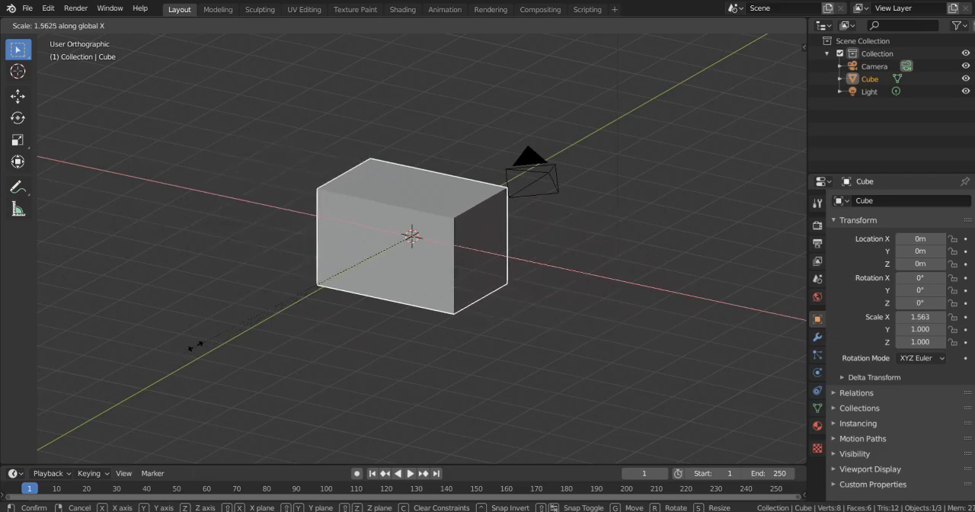
{"action": "key", "text": "Escape"}
{"action": "key", "text": "s"}
{"action": "key", "text": "z"}
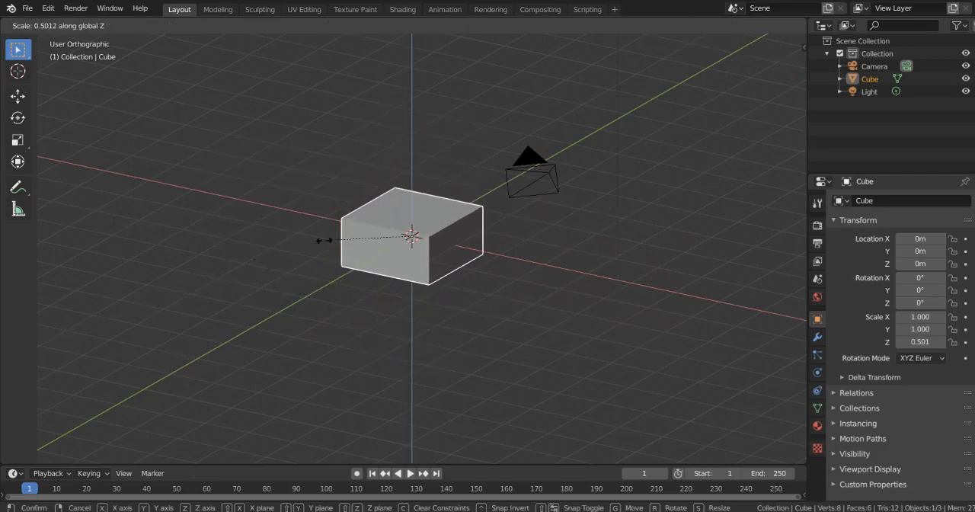
{"action": "key", "text": "Escape"}
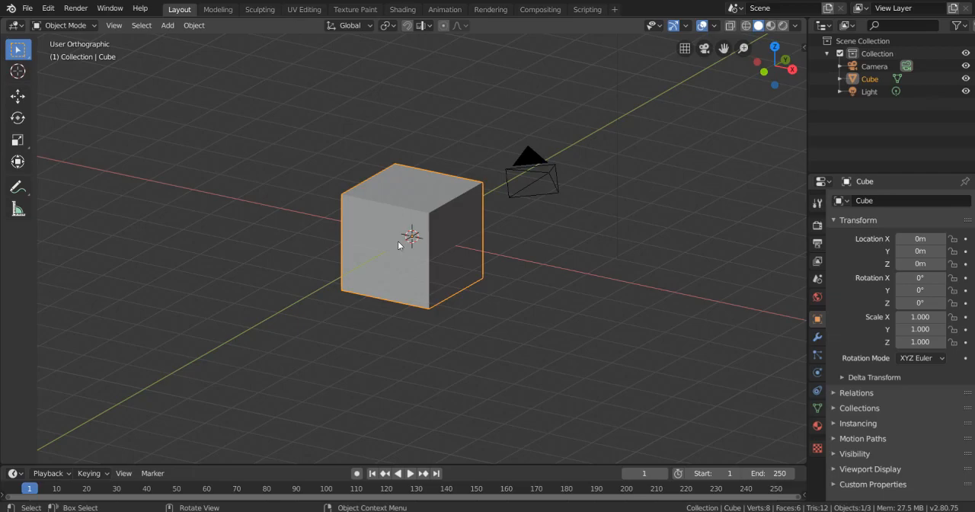
- Try scaling the cube uniformly larger and smaller from different pointer distances, cancelling each attempt
{"action": "key", "text": "s"}
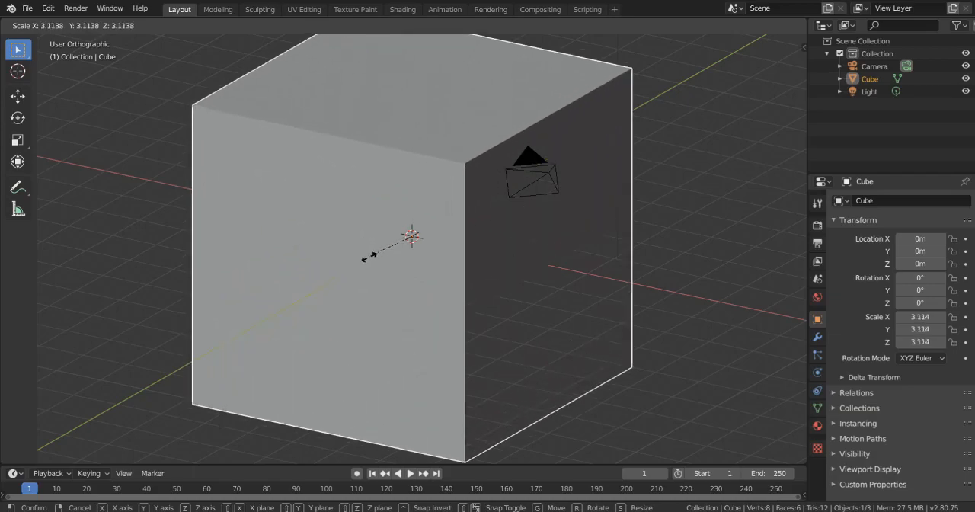
{"action": "mouse_move", "coordinate": [112, 284]}
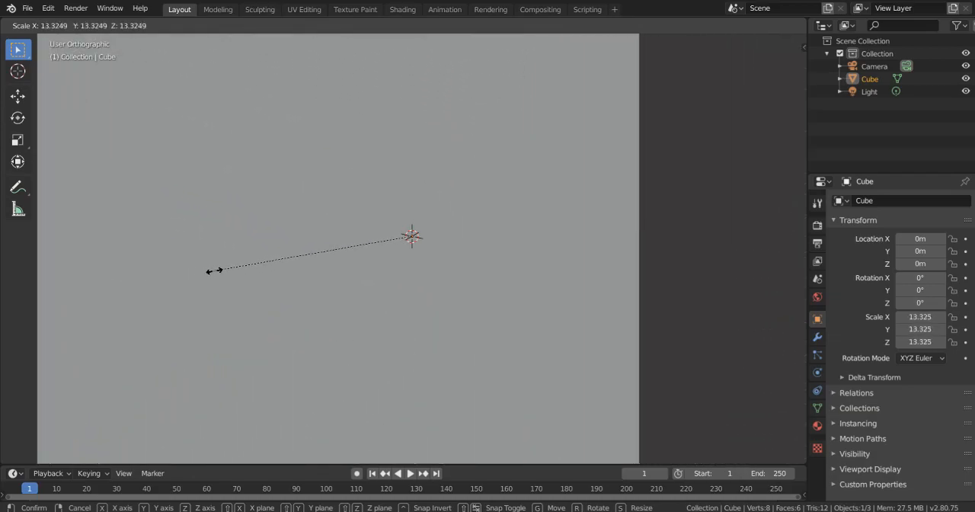
{"action": "mouse_move", "coordinate": [394, 236]}
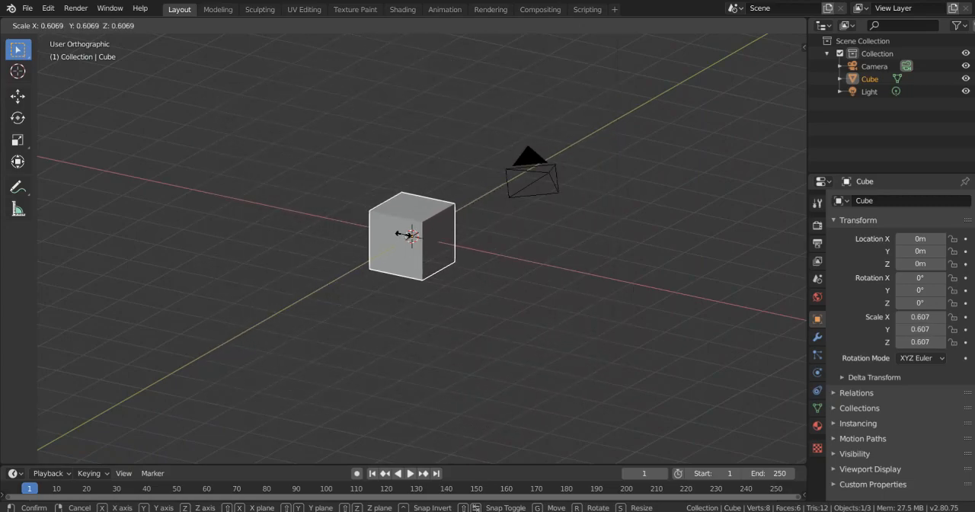
{"action": "mouse_move", "coordinate": [287, 241]}
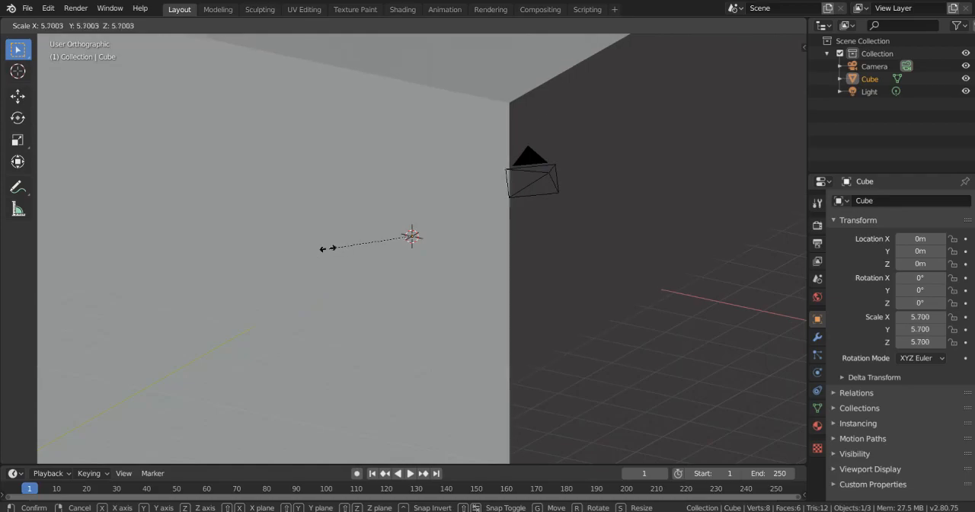
{"action": "right_click", "coordinate": [334, 245]}
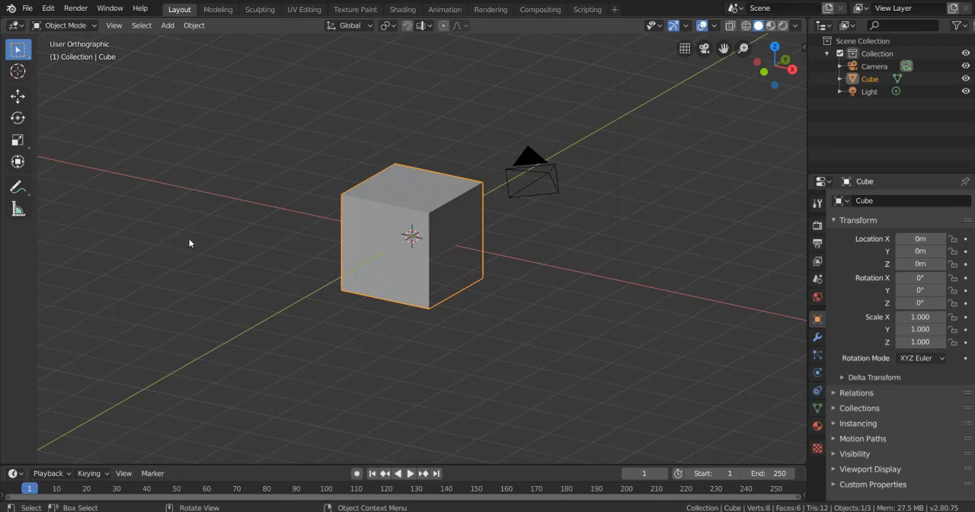
{"action": "key", "text": "s"}
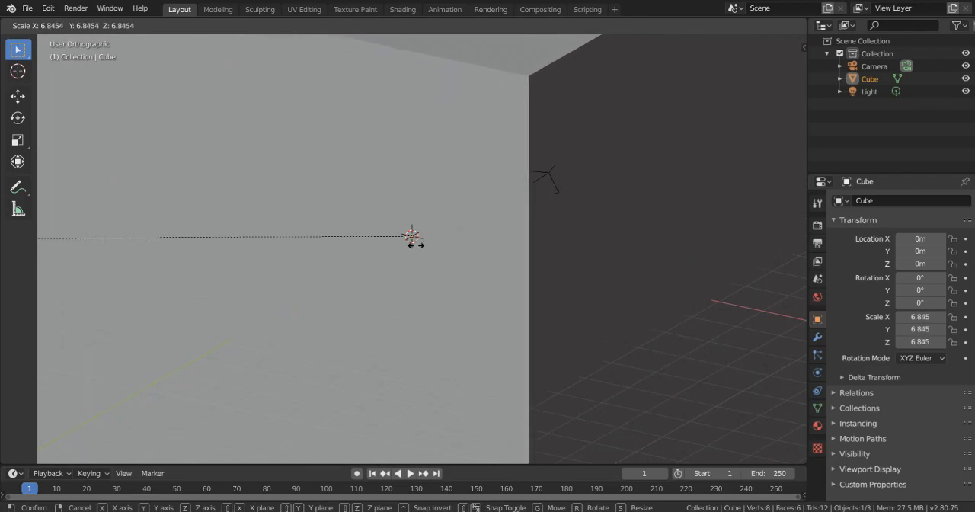
{"action": "right_click", "coordinate": [231, 237]}
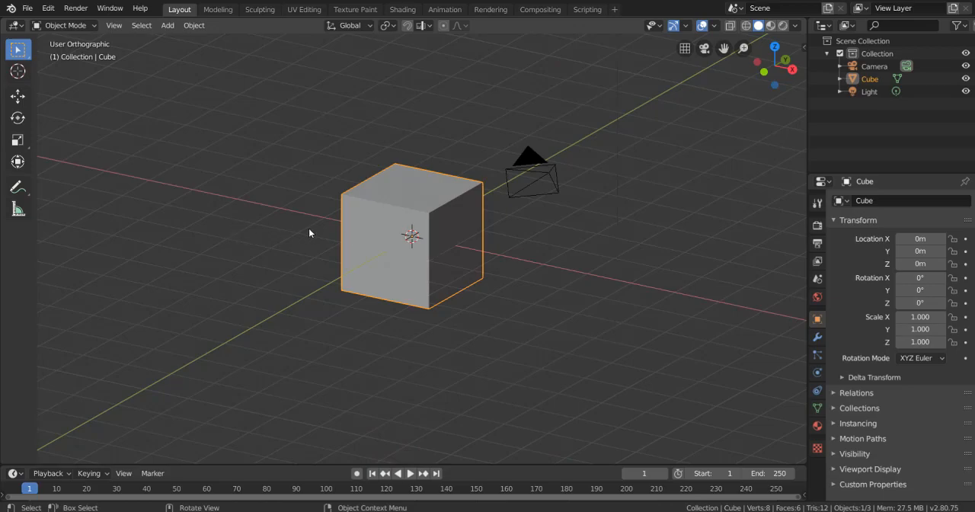
{"action": "key", "text": "s"}
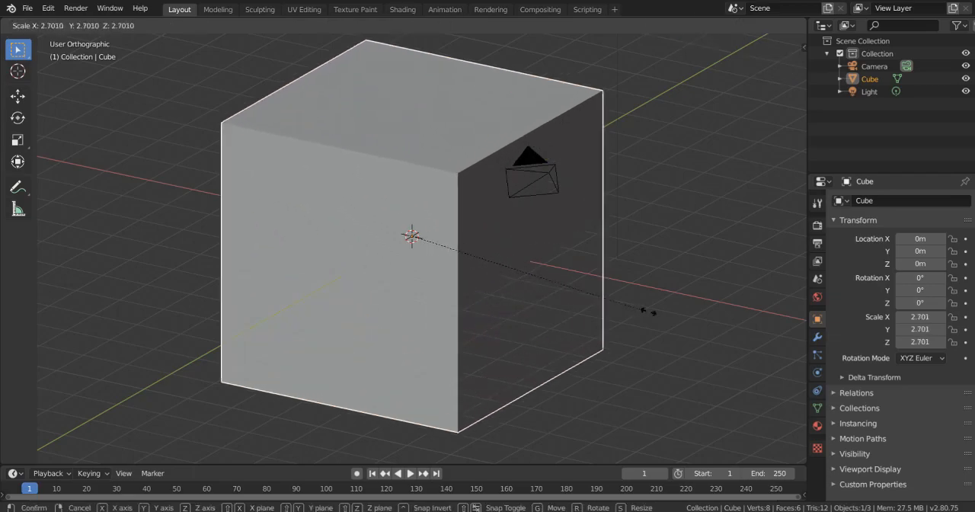
{"action": "right_click", "coordinate": [658, 314]}
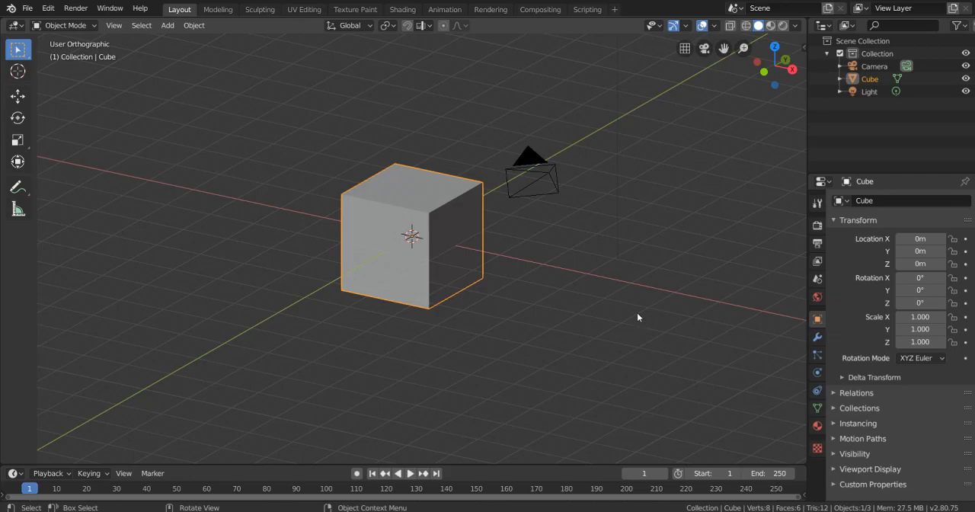
- Try scaling the cube to about 6.2 in X and Z with the Y axis locked, and undo it
{"action": "scroll", "coordinate": [637, 312], "scroll_direction": "down", "scroll_amount": 3}
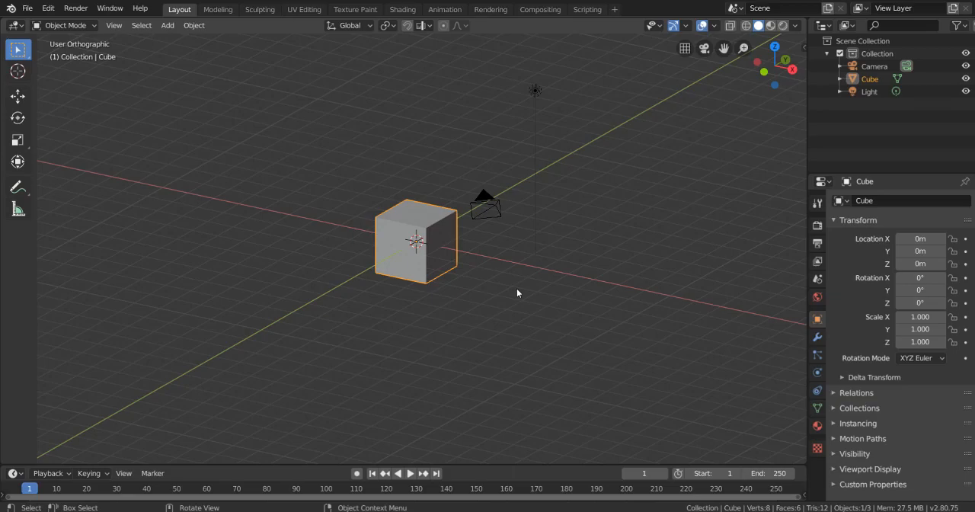
{"action": "key", "text": "s"}
{"action": "key", "text": "shift+y"}
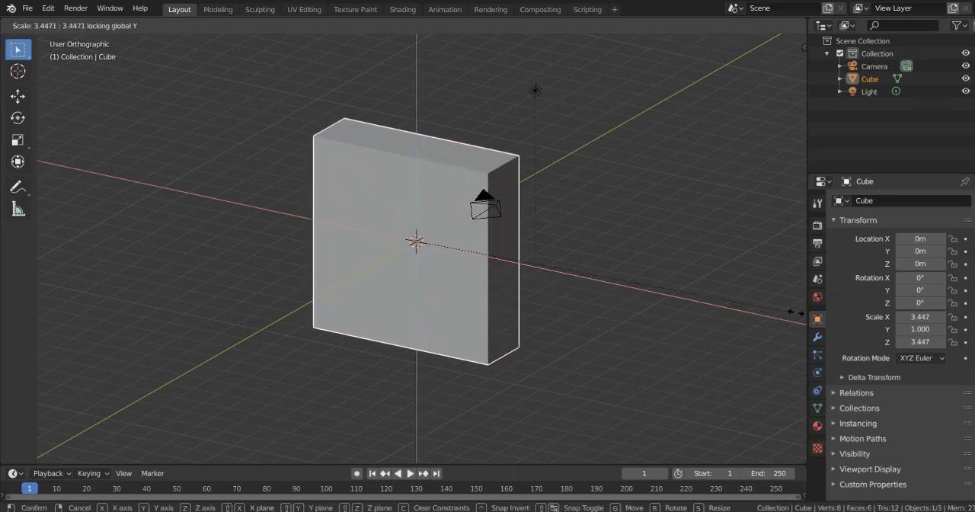
{"action": "left_click", "coordinate": [331, 340]}
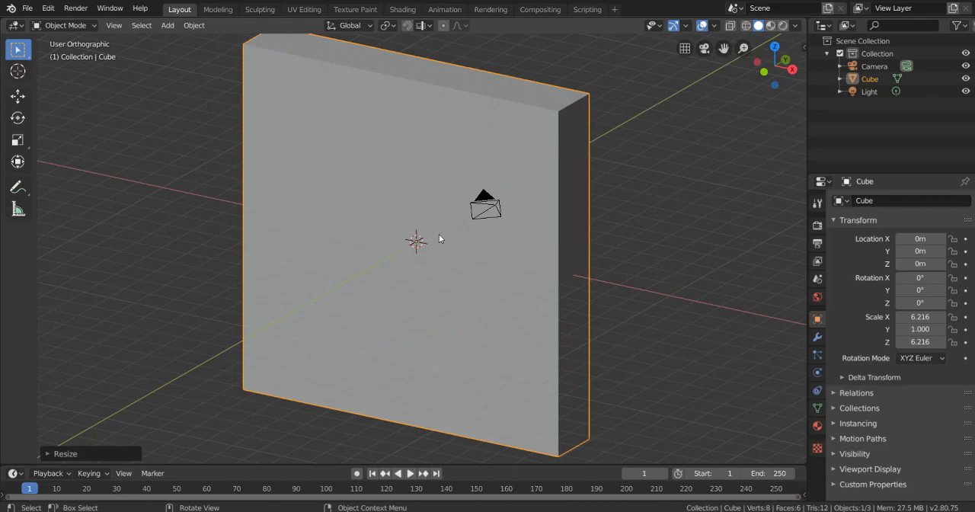
{"action": "key", "text": "ctrl+z"}
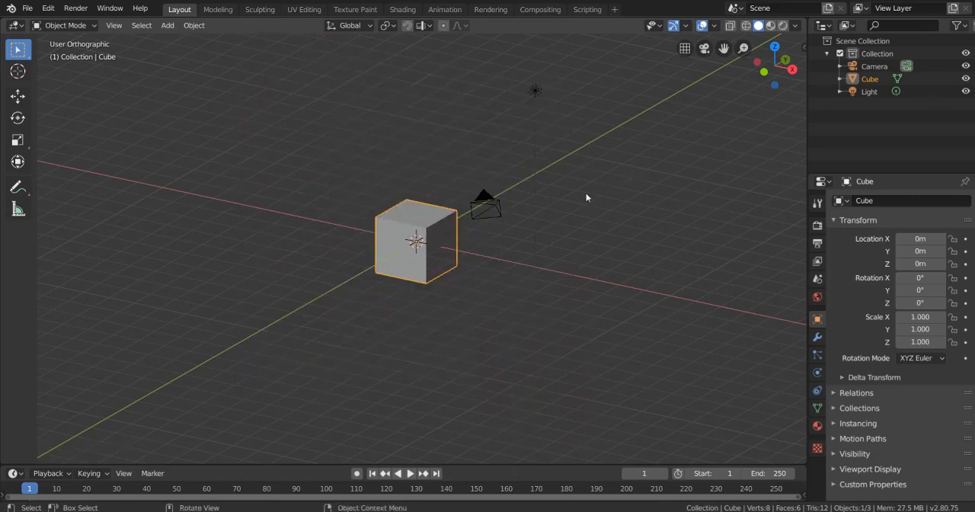
- Try rotating the cube freely in the current view, cancelling the rotation
{"action": "scroll", "coordinate": [473, 230], "scroll_direction": "up", "scroll_amount": 2}
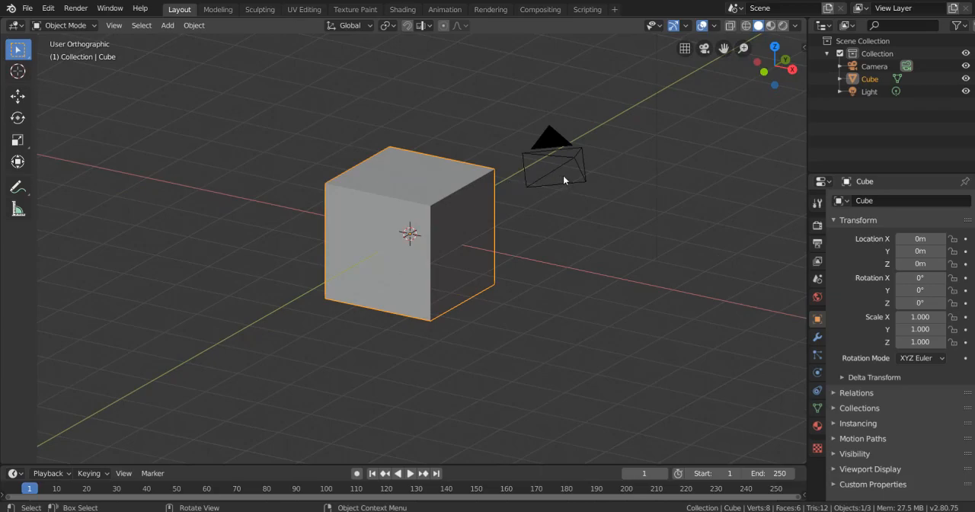
{"action": "key", "text": "r"}
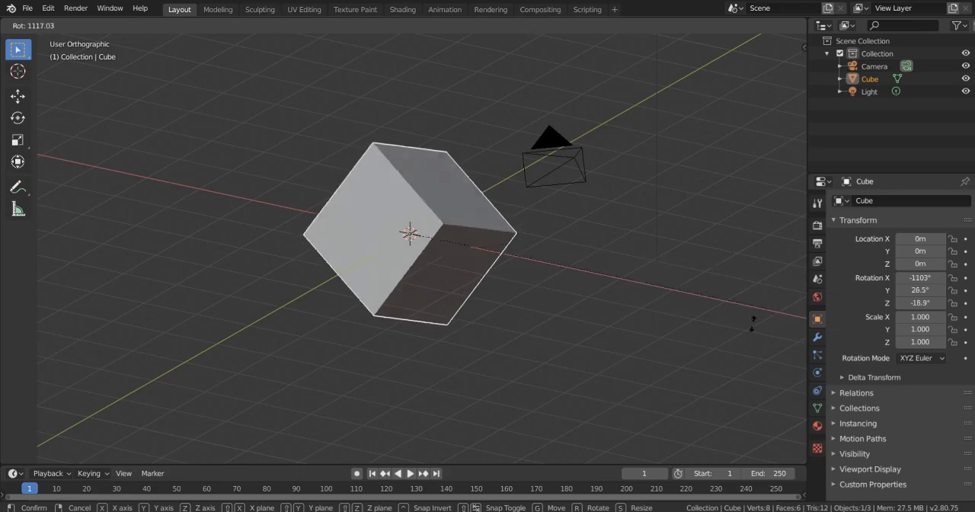
{"action": "key", "text": "Escape"}
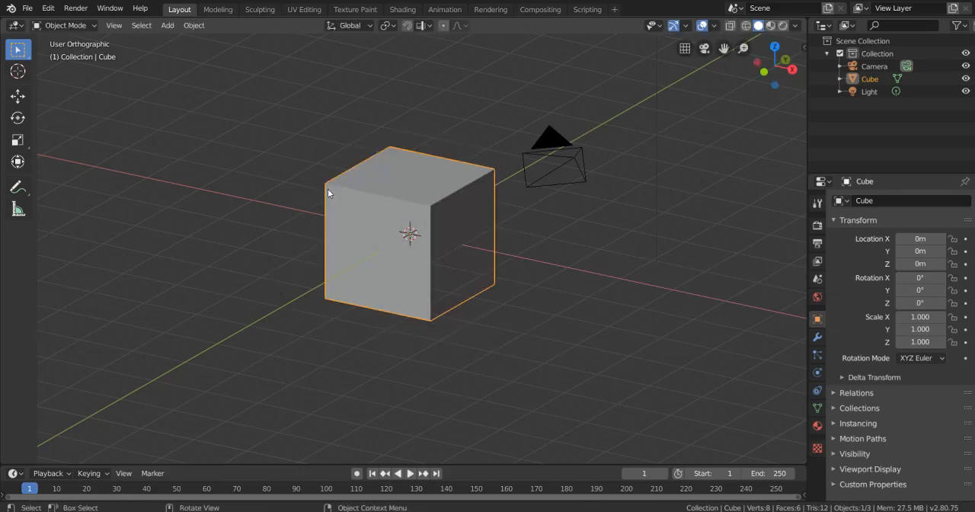
- Try rotating the cube about the global X, Y and Z axes one at a time, cancelling each rotation
{"action": "key", "text": "r"}
{"action": "key", "text": "x"}
{"action": "key", "text": "Escape"}
{"action": "key", "text": "r"}
{"action": "key", "text": "y"}
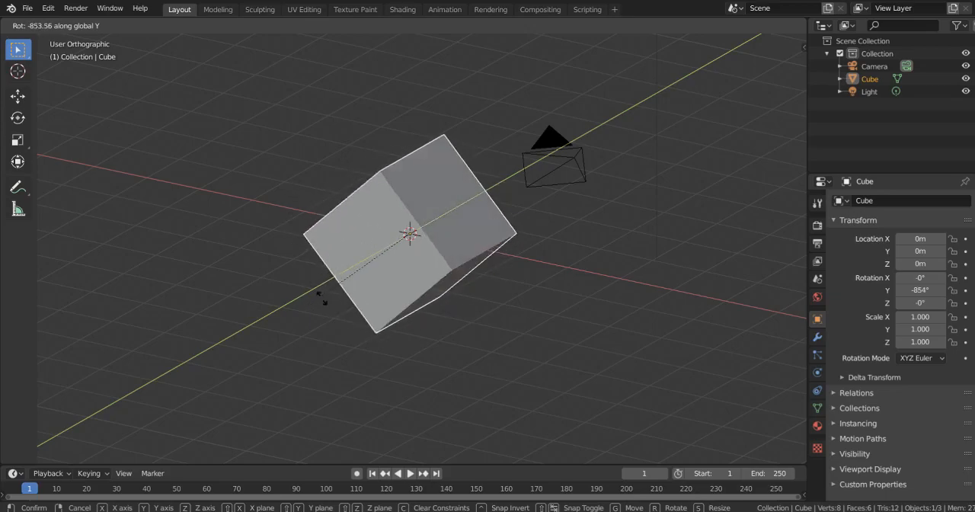
{"action": "key", "text": "Escape"}
{"action": "key", "text": "r"}
{"action": "key", "text": "z"}
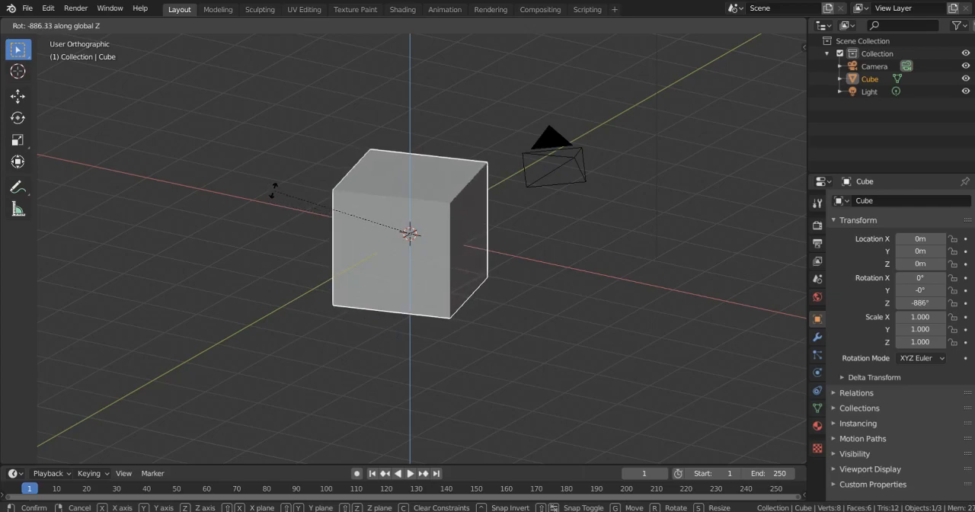
{"action": "key", "text": "Escape"}
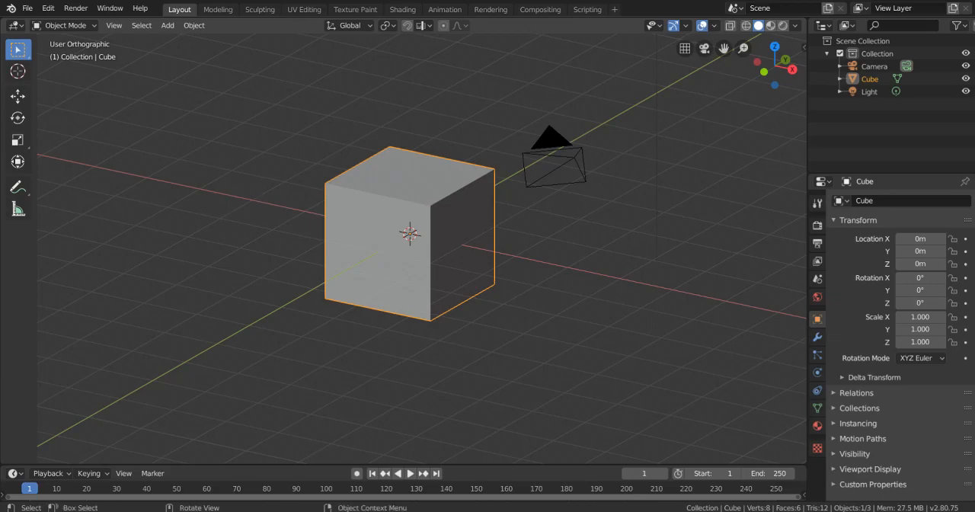
- Toggle the cube repeatedly between Object Mode and Edit Mode, finishing in Edit Mode
{"action": "key", "text": "Tab"}
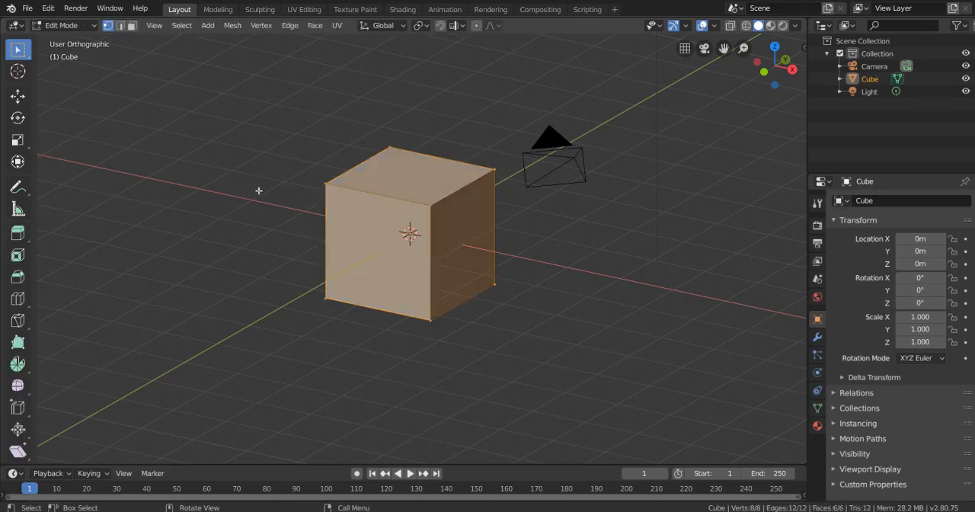
{"action": "key", "text": "Tab"}
{"action": "key", "text": "Tab"}
{"action": "key", "text": "Tab"}
{"action": "key", "text": "Tab"}
{"action": "key", "text": "Tab"}
{"action": "key", "text": "Tab"}
{"action": "key", "text": "Tab"}
{"action": "key", "text": "Tab"}
{"action": "key", "text": "Tab"}
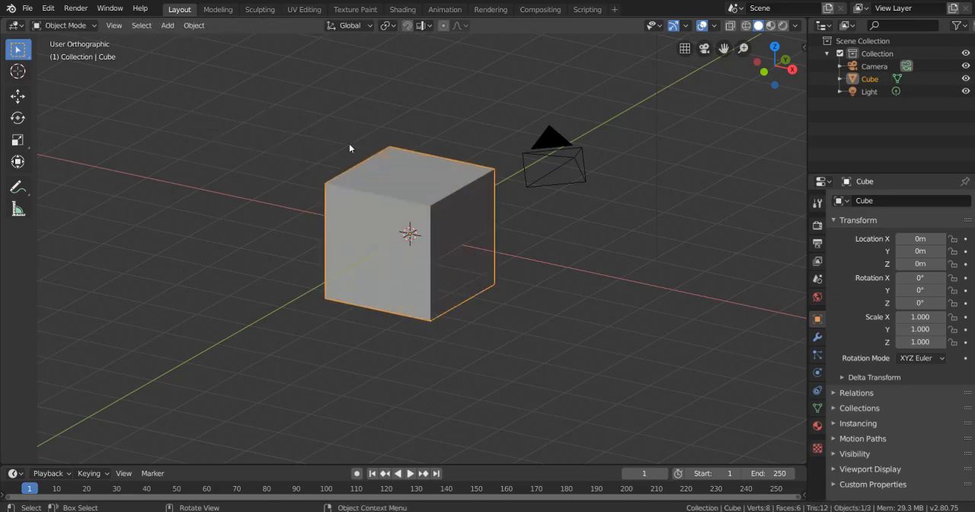
{"action": "key", "text": "Tab"}
{"action": "key", "text": "Tab"}
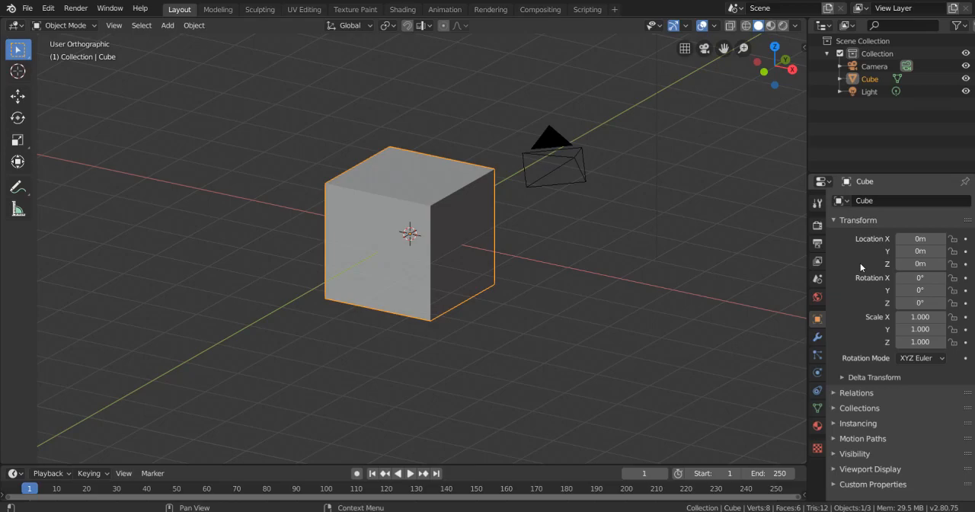
{"action": "key", "text": "Tab"}
{"action": "key", "text": "Tab"}
{"action": "key", "text": "Tab"}
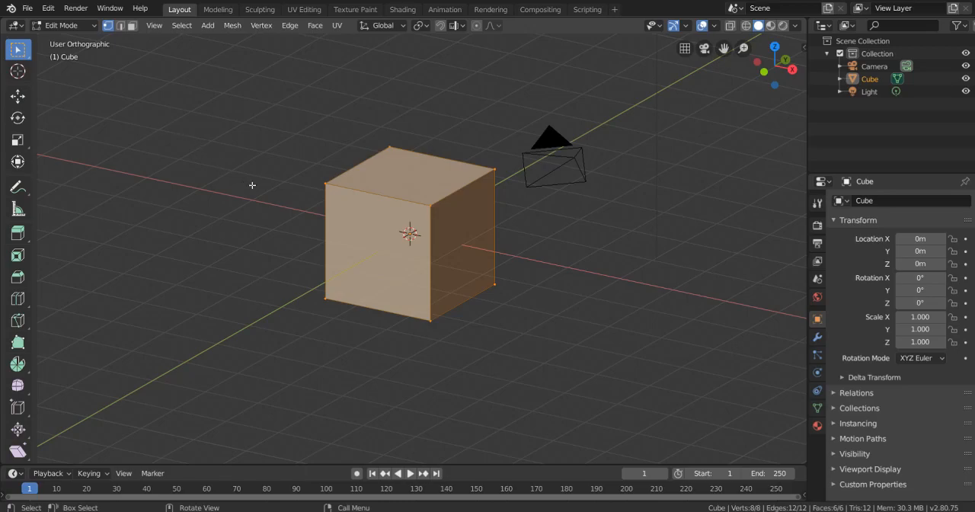
- Clear the selection, select a single top corner vertex, and try moving, rotating and scaling it, cancelling each transform
{"action": "scroll", "coordinate": [250, 183], "scroll_direction": "up", "scroll_amount": 1}
{"action": "left_click", "coordinate": [423, 195]}
{"action": "scroll", "coordinate": [257, 222], "scroll_direction": "up", "scroll_amount": 1}
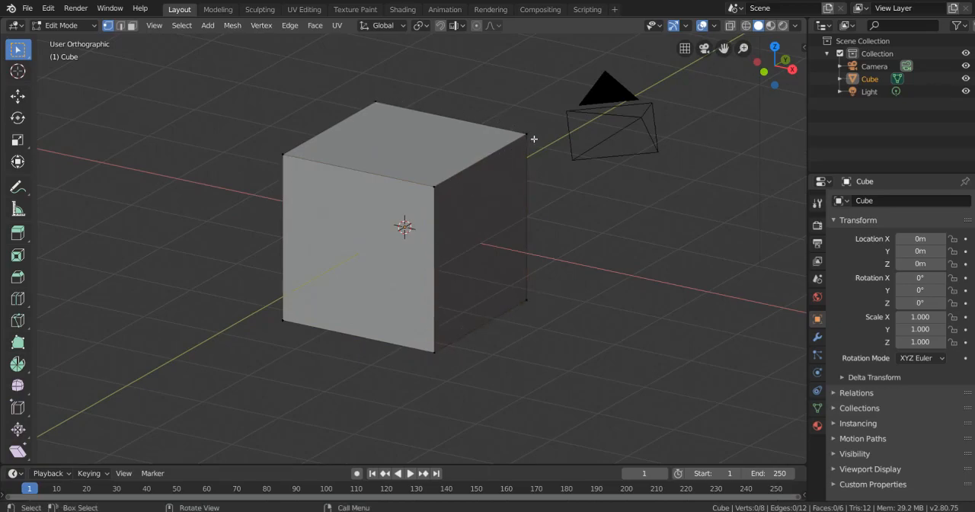
{"action": "middle_click_drag", "start_coordinate": [514, 132], "coordinate": [488, 159]}
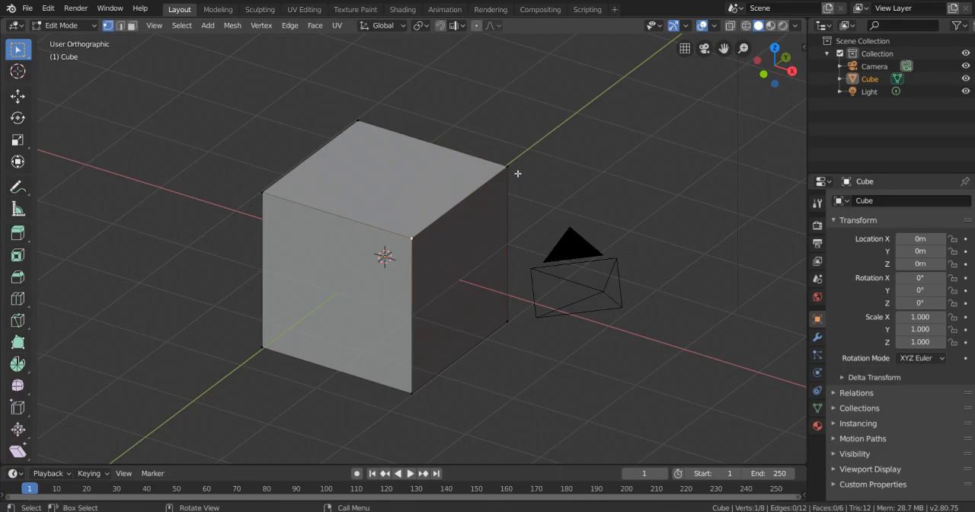
{"action": "key", "text": "g"}
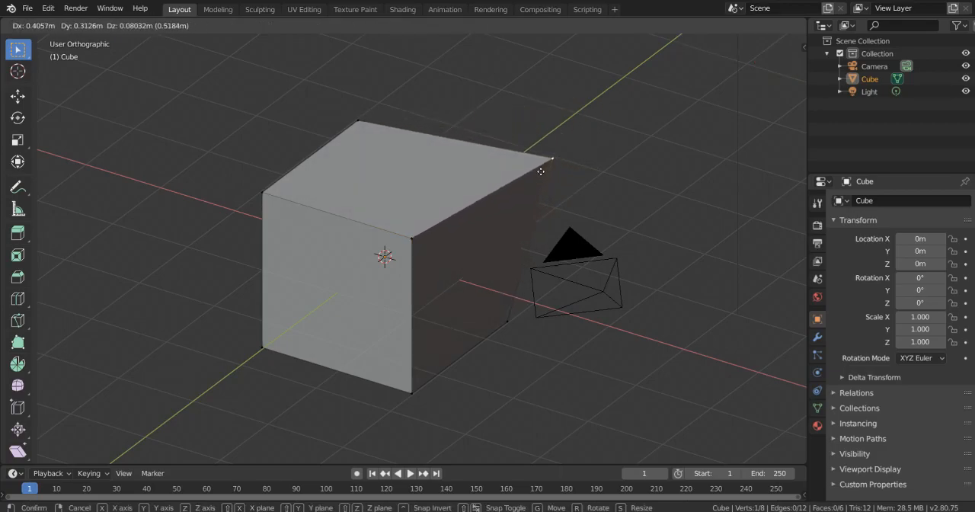
{"action": "right_click", "coordinate": [535, 166]}
{"action": "key", "text": "r"}
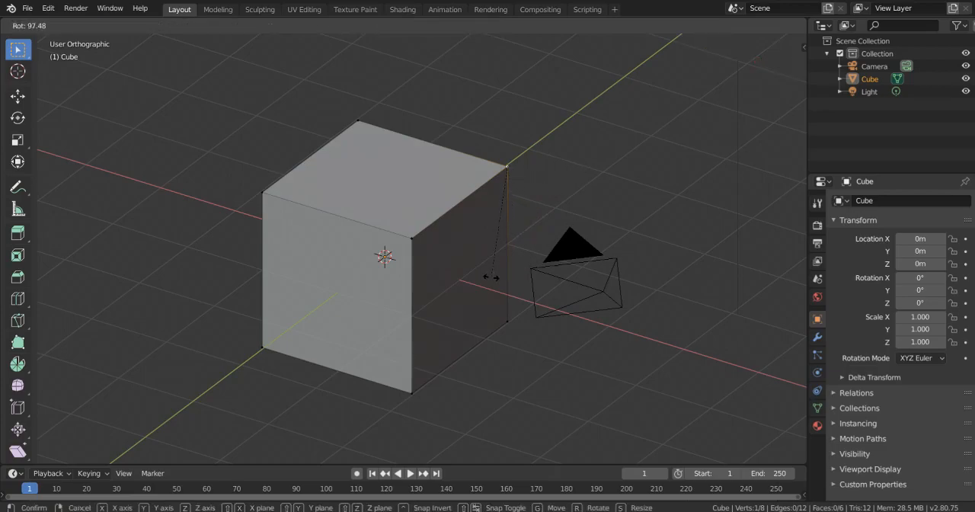
{"action": "right_click", "coordinate": [548, 111]}
{"action": "key", "text": "s"}
{"action": "right_click", "coordinate": [638, 173]}
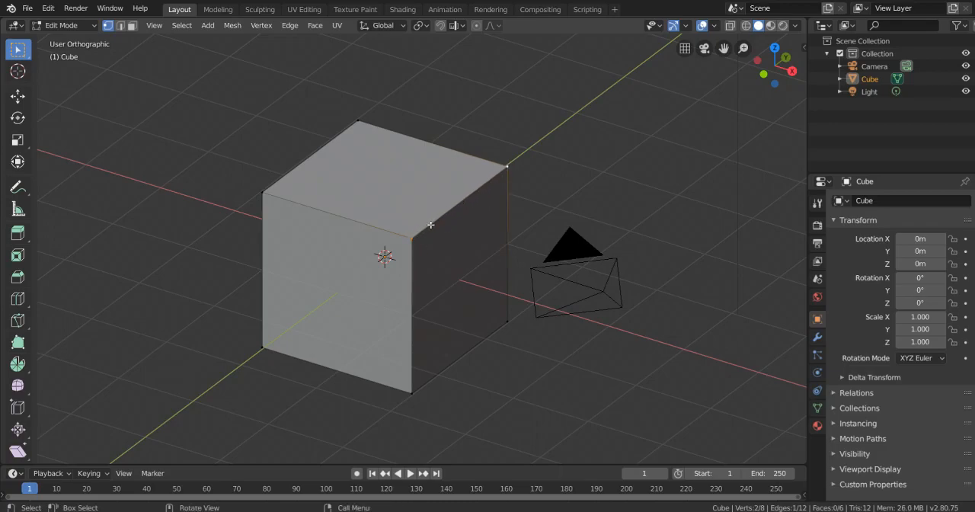
- With two vertices of a top edge selected, try rotating about global X and Z and scaling along local Y, cancelling the transform
{"action": "key", "text": "r"}
{"action": "key", "text": "x"}
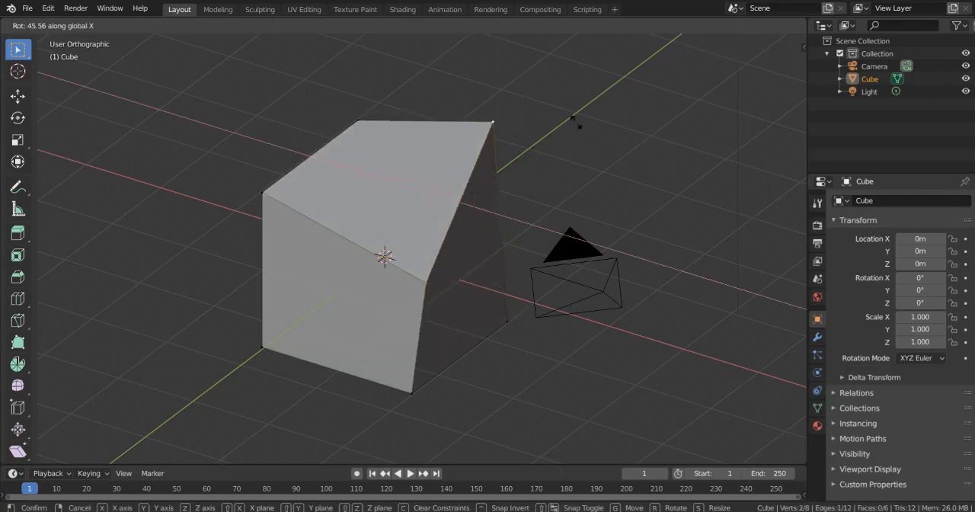
{"action": "key", "text": "z"}
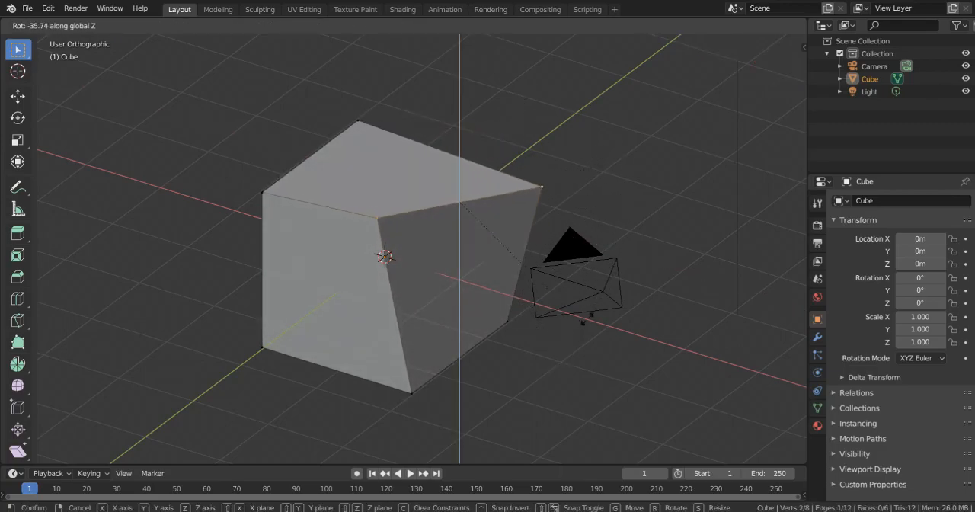
{"action": "key", "text": "s"}
{"action": "key", "text": "y"}
{"action": "key", "text": "y"}
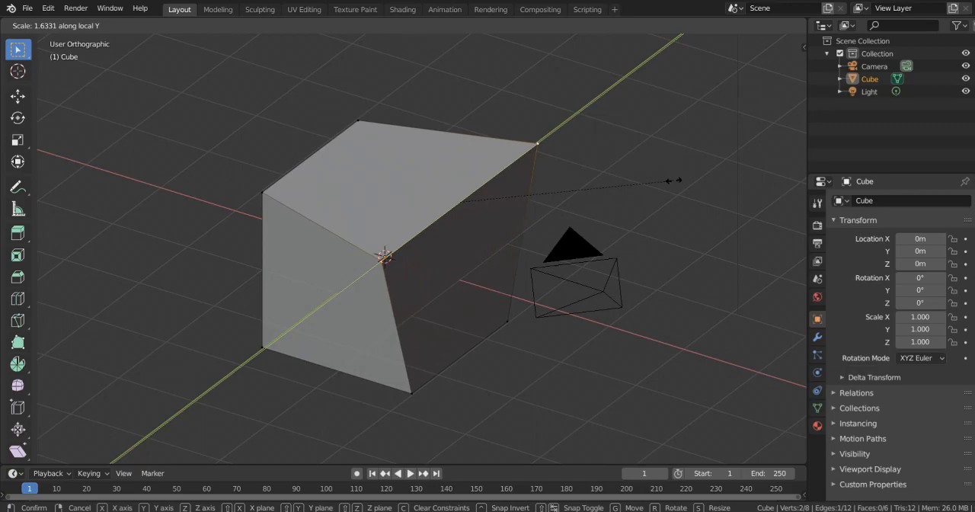
{"action": "right_click", "coordinate": [573, 195]}
{"action": "mouse_move", "coordinate": [533, 214]}
{"action": "middle_mouse_down"}
{"action": "mouse_move", "coordinate": [545, 208]}
{"action": "mouse_move", "coordinate": [535, 218]}
{"action": "middle_mouse_up"}
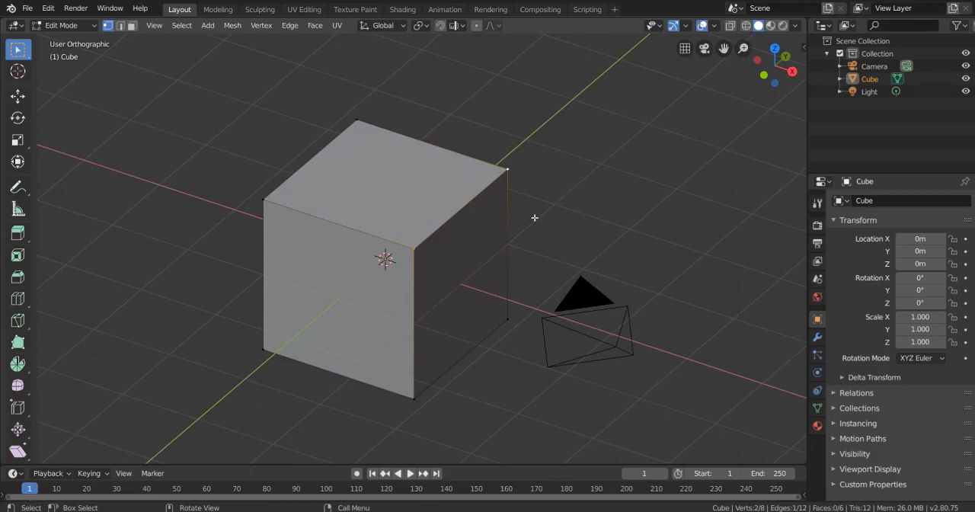
- Try scaling the two selected vertices along the global Y axis and uniformly, cancelling each attempt
{"action": "key", "text": "s"}
{"action": "key", "text": "y"}
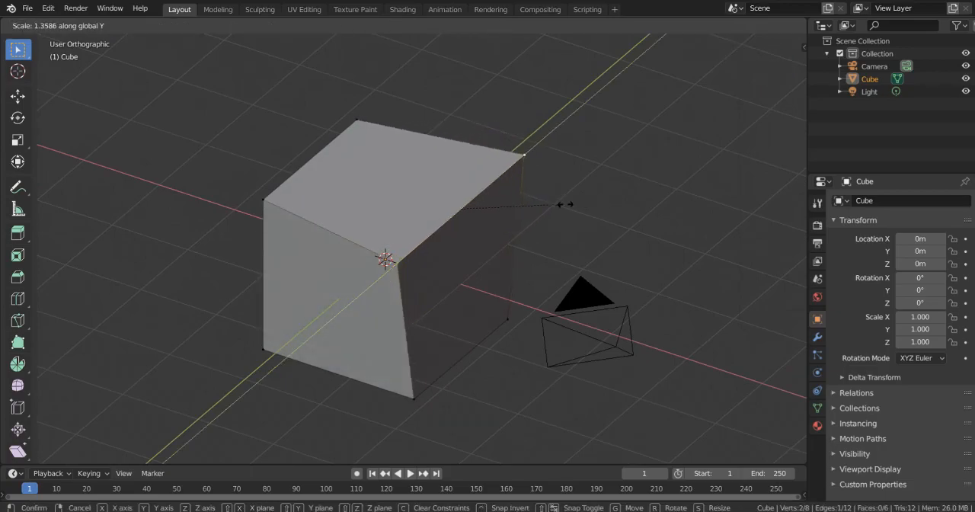
{"action": "key", "text": "Escape"}
{"action": "key", "text": "s"}
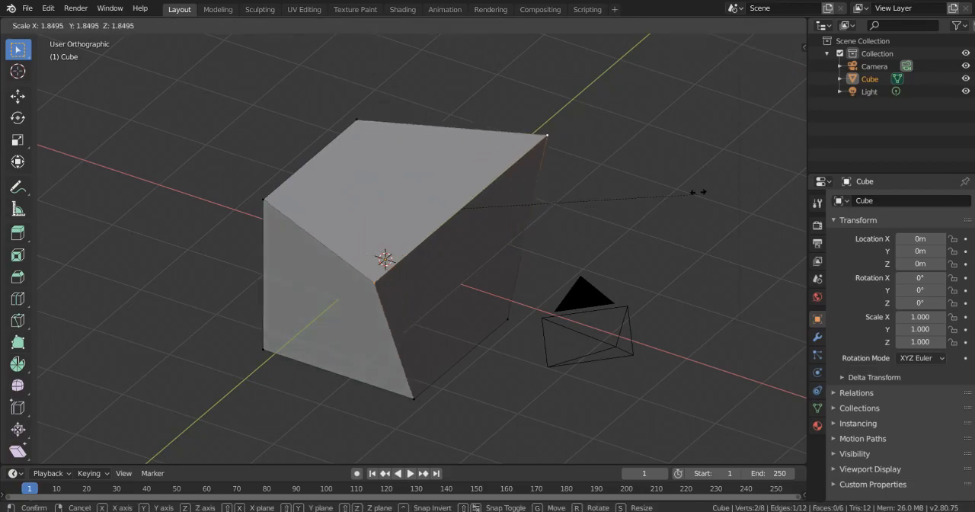
{"action": "key", "text": "Escape"}
{"action": "middle_click_drag", "start_coordinate": [753, 128], "coordinate": [658, 170]}
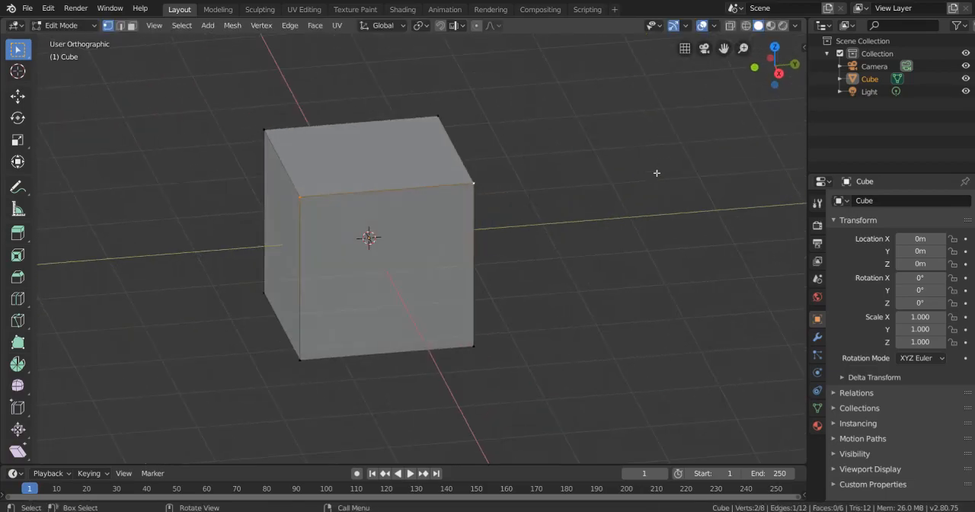
{"action": "middle_click_drag", "start_coordinate": [580, 202], "coordinate": [391, 187]}
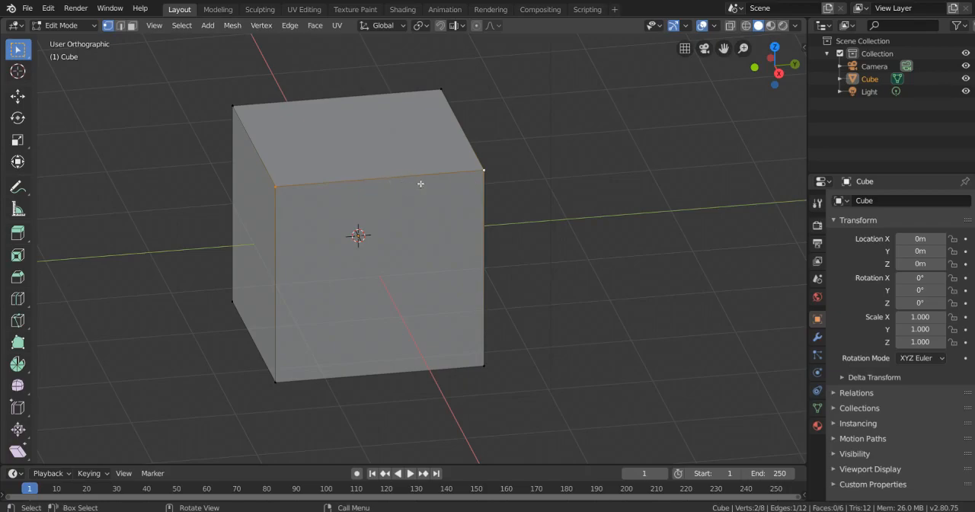
{"action": "key", "text": "s"}
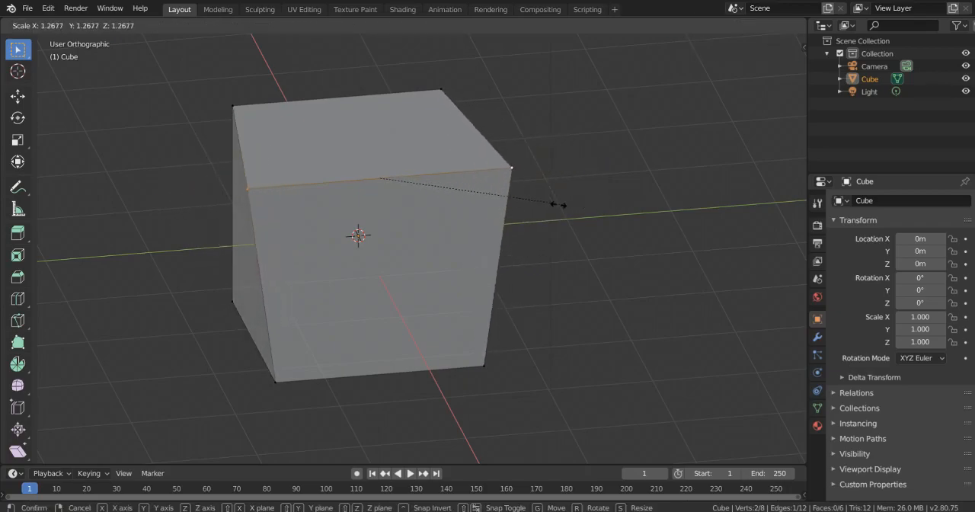
{"action": "key", "text": "Escape"}
{"action": "middle_click_drag", "start_coordinate": [505, 201], "coordinate": [378, 197]}
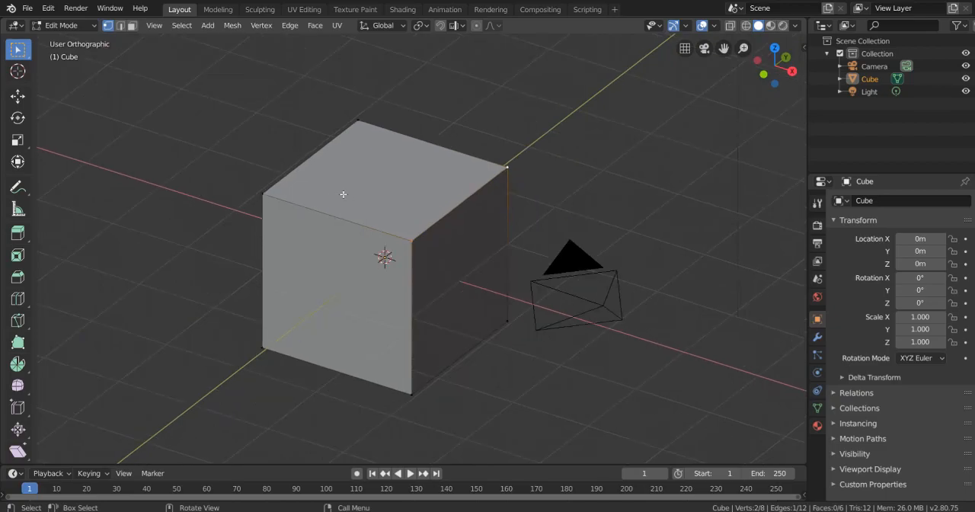
- In edge selection mode, select the cube's top edge on the +Y side and move it about 0.8 m along Y and Z in right view
{"action": "key", "text": "2"}
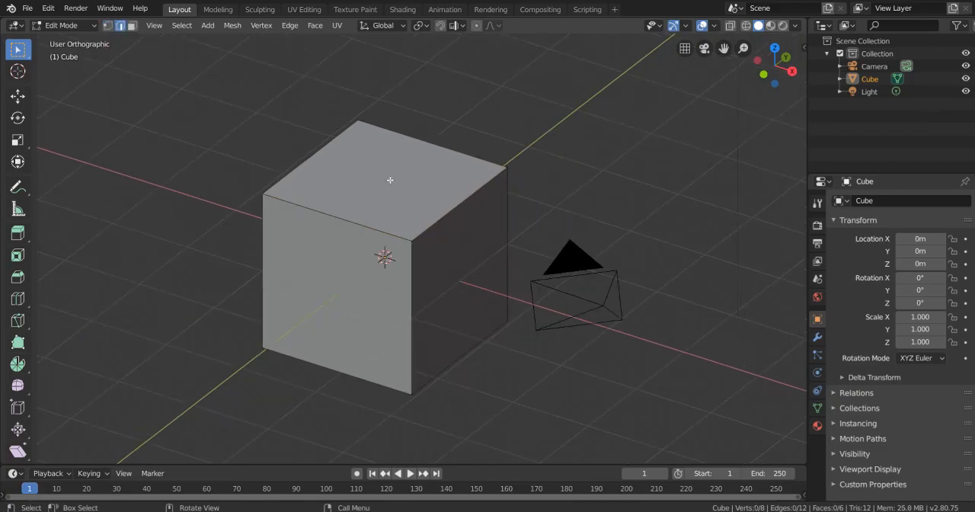
{"action": "left_click", "coordinate": [443, 215]}
{"action": "scroll", "coordinate": [363, 237], "scroll_direction": "up", "scroll_amount": 1}
{"action": "left_click", "coordinate": [319, 220]}
{"action": "middle_click_drag", "start_coordinate": [320, 220], "coordinate": [524, 191]}
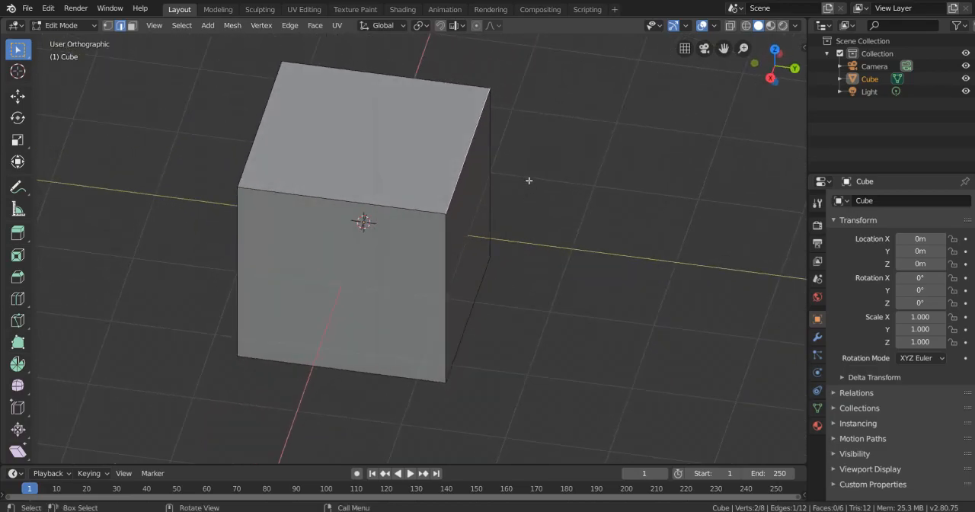
{"action": "key", "text": "KP_3"}
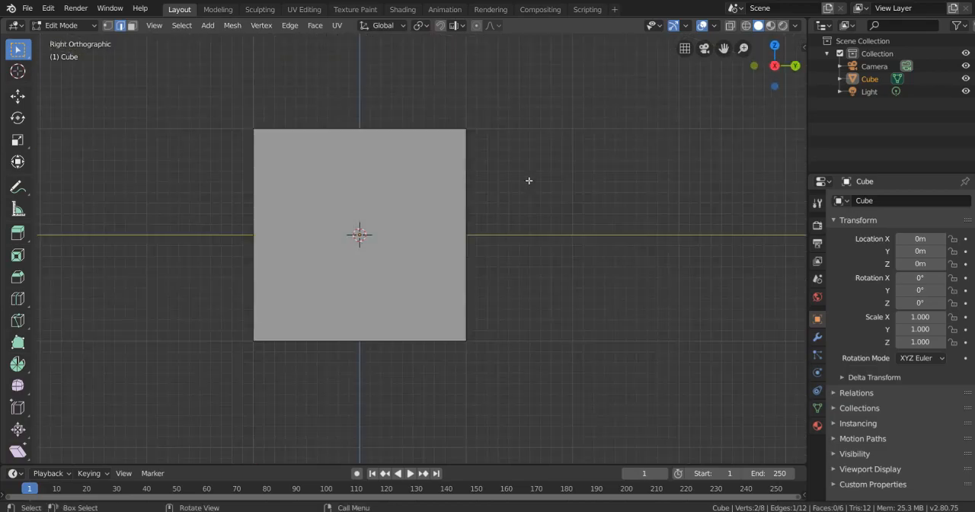
{"action": "key", "text": "g"}
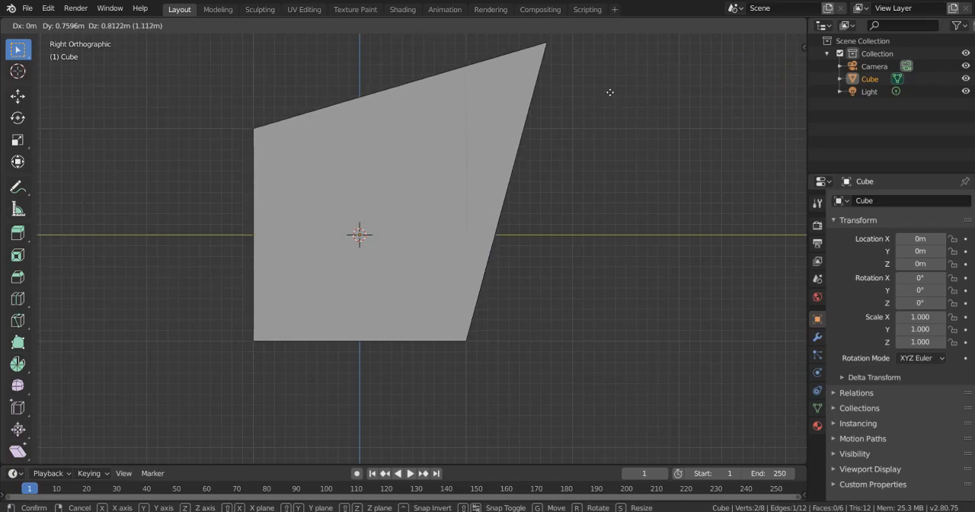
{"action": "left_click", "coordinate": [613, 86]}
{"action": "middle_click_drag", "start_coordinate": [613, 85], "coordinate": [440, 214]}
- Switch to face selection mode and select the sloped top face, front face and side face in turn, ending on the top face
{"action": "key", "text": "3"}
{"action": "left_click", "coordinate": [423, 125]}
{"action": "scroll", "coordinate": [365, 152], "scroll_direction": "down", "scroll_amount": 5}
{"action": "middle_click_drag", "start_coordinate": [283, 129], "coordinate": [533, 159]}
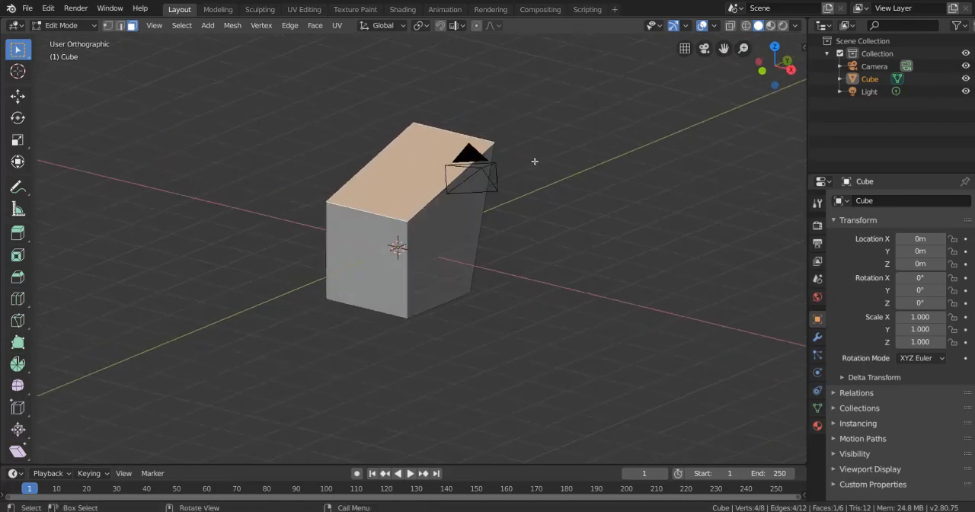
{"action": "left_click", "coordinate": [396, 246]}
{"action": "left_click", "coordinate": [466, 226]}
{"action": "middle_click_drag", "start_coordinate": [465, 226], "coordinate": [435, 207]}
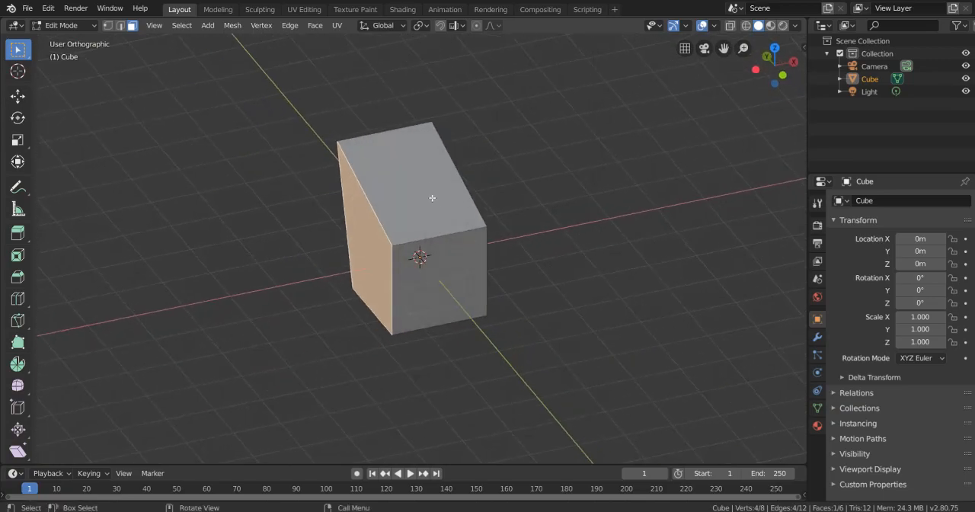
{"action": "left_click", "coordinate": [435, 206]}
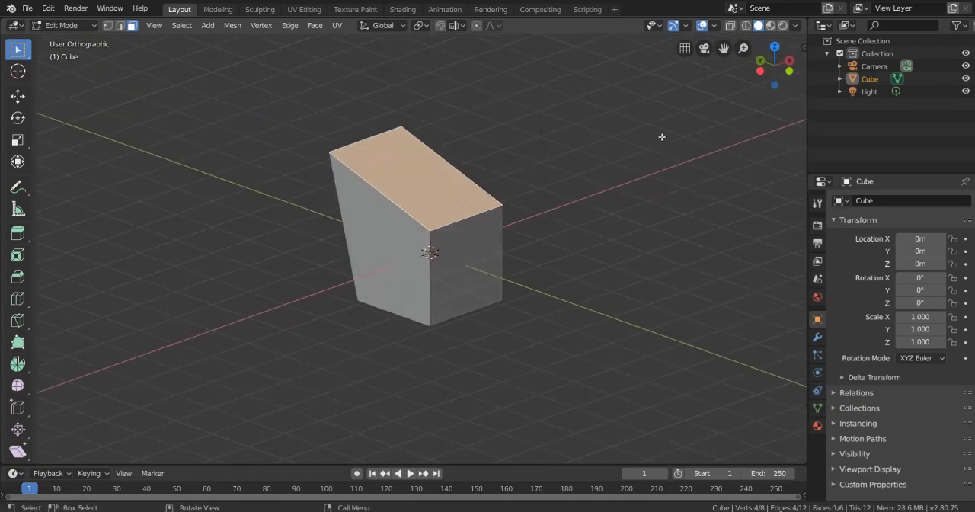
- Scale the sloped top face down, rotate it about the global Z axis, and undo the rotation
{"action": "key", "text": "s"}
{"action": "left_click", "coordinate": [533, 151]}
{"action": "key", "text": "r"}
{"action": "key", "text": "z"}
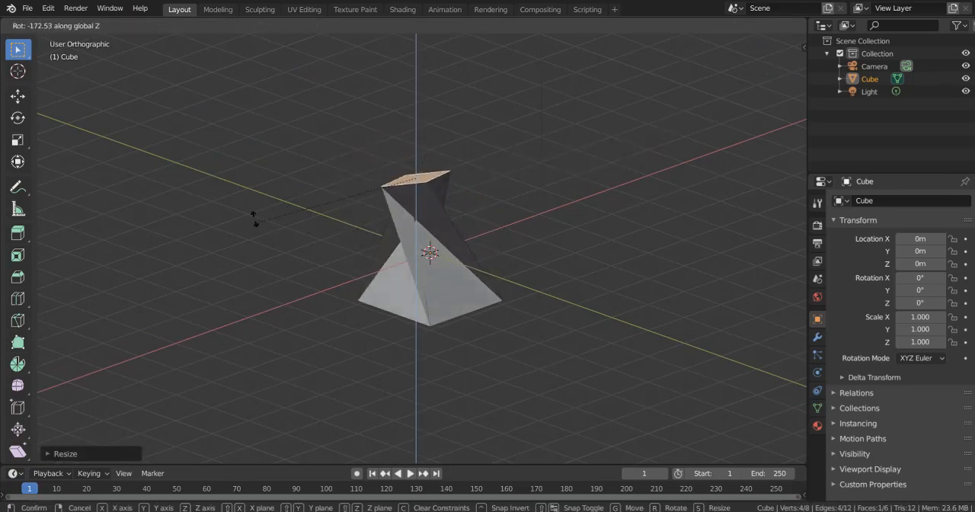
{"action": "left_click", "coordinate": [370, 110]}
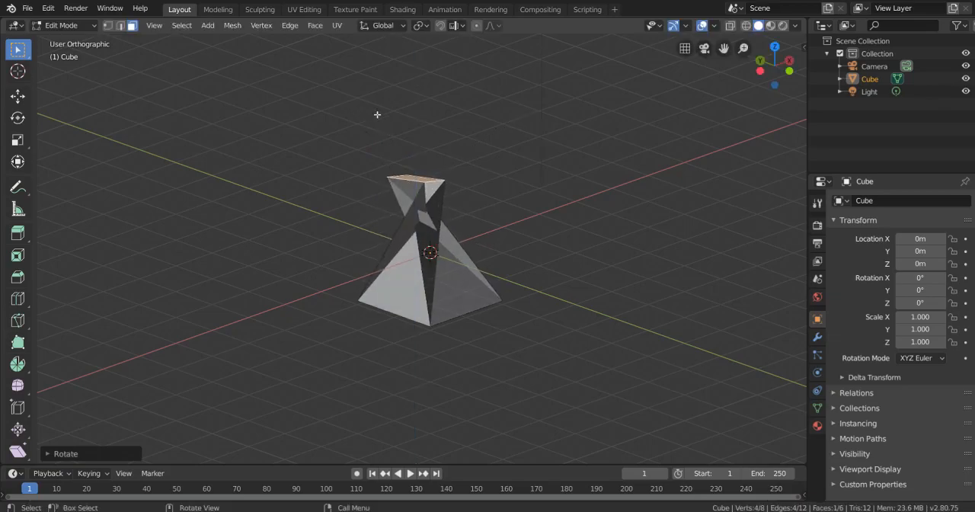
{"action": "scroll", "coordinate": [566, 199], "scroll_direction": "up", "scroll_amount": 4}
{"action": "middle_click_drag", "start_coordinate": [566, 199], "coordinate": [484, 200]}
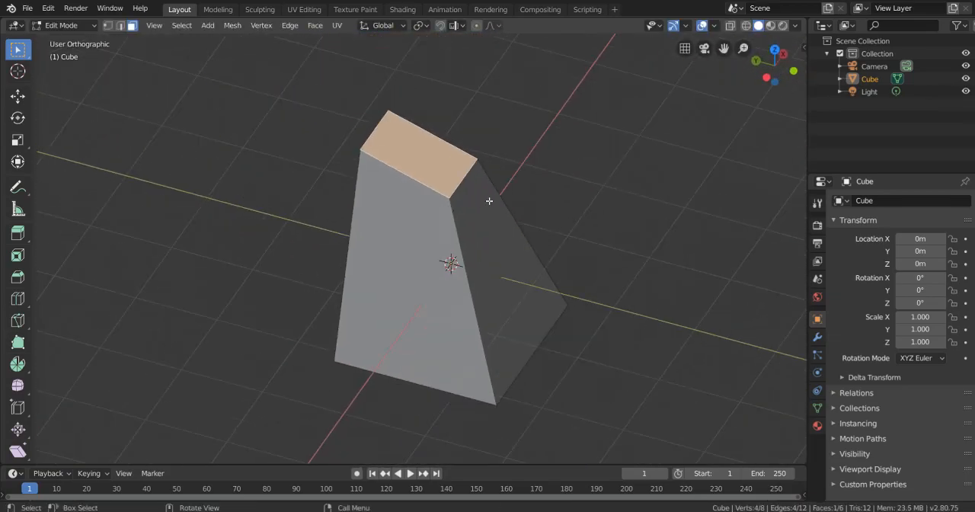
- Scale the cube's top face uniformly by about 0.19 and move it freely toward the -Y side
{"action": "key", "text": "s"}
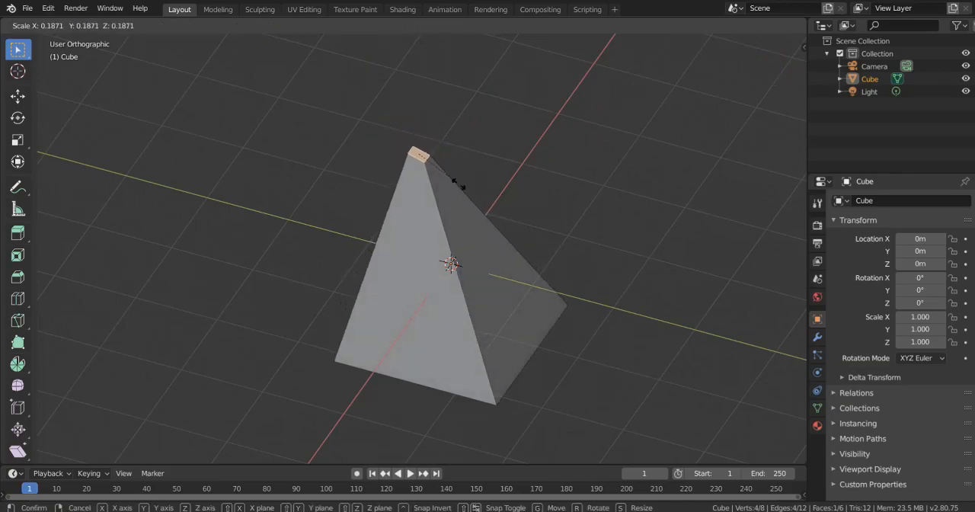
{"action": "left_click", "coordinate": [455, 183]}
{"action": "key", "text": "g"}
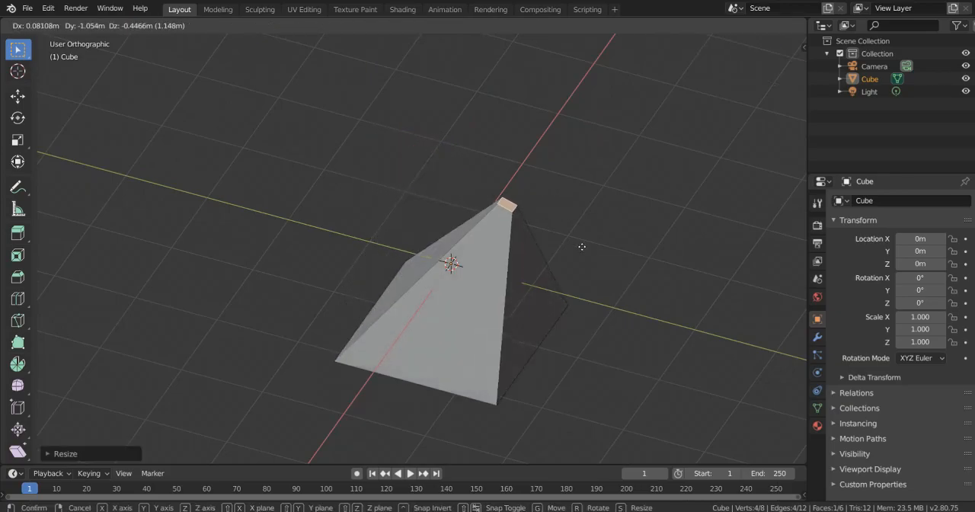
{"action": "left_click", "coordinate": [587, 292]}
{"action": "middle_click_drag", "start_coordinate": [587, 291], "coordinate": [342, 279]}
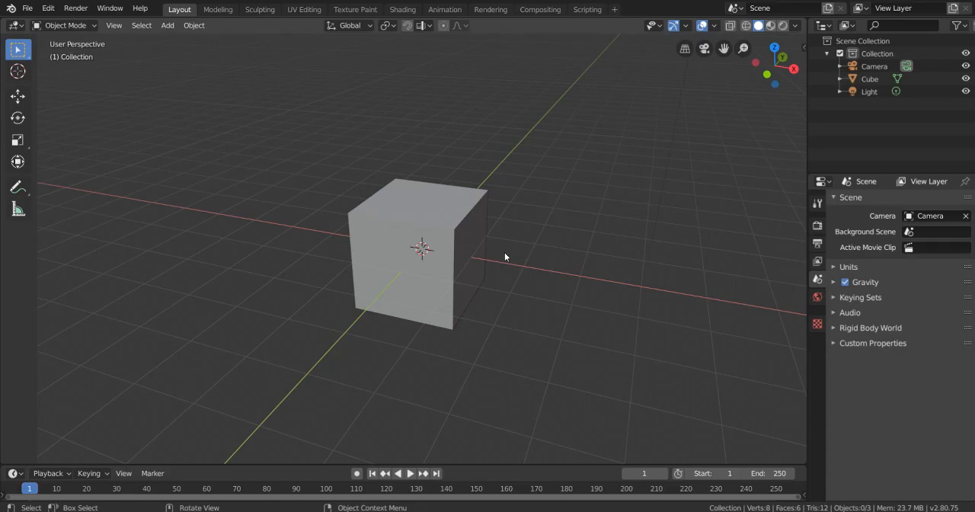
- Delete the default cube in the new scene and add a cylinder mesh in its place
{"action": "middle_click_drag", "start_coordinate": [475, 249], "coordinate": [362, 225]}
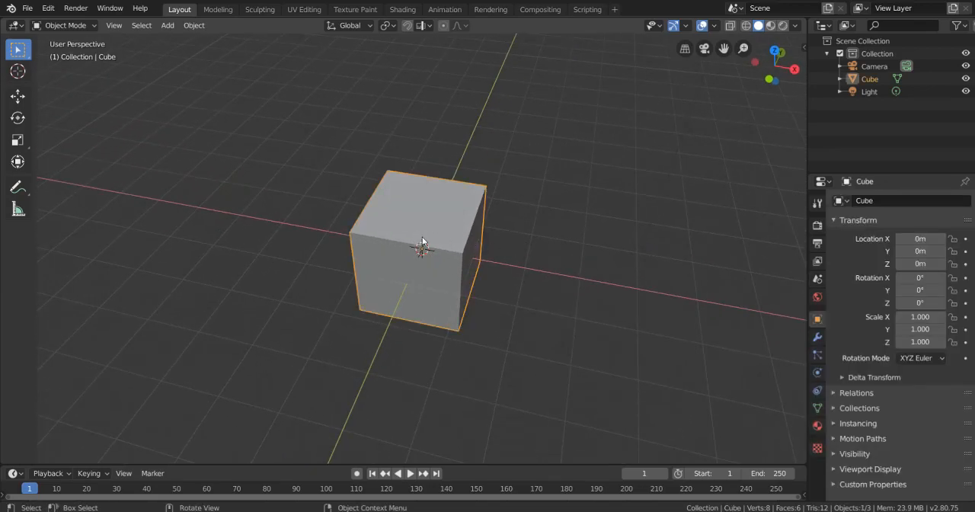
{"action": "key", "text": "Delete"}
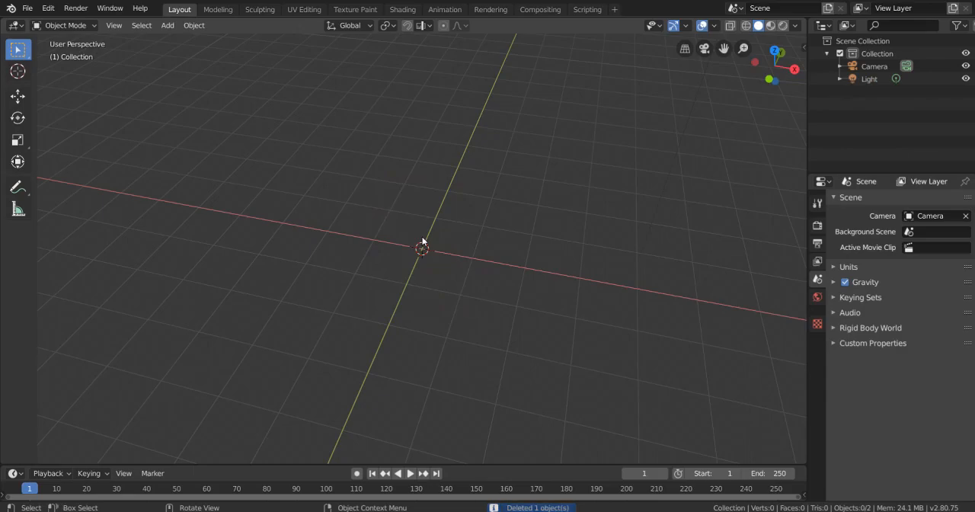
{"action": "key", "text": "shift+a"}
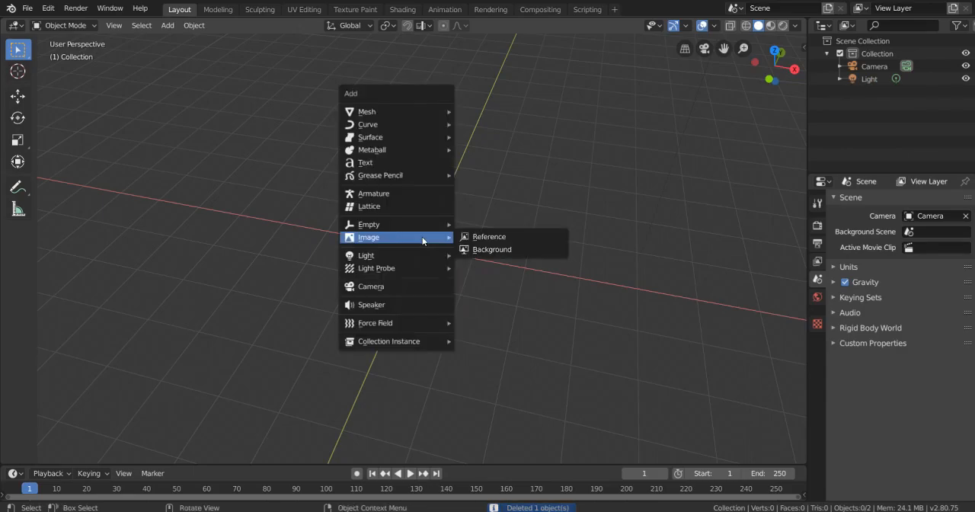
{"action": "mouse_move", "coordinate": [399, 114]}
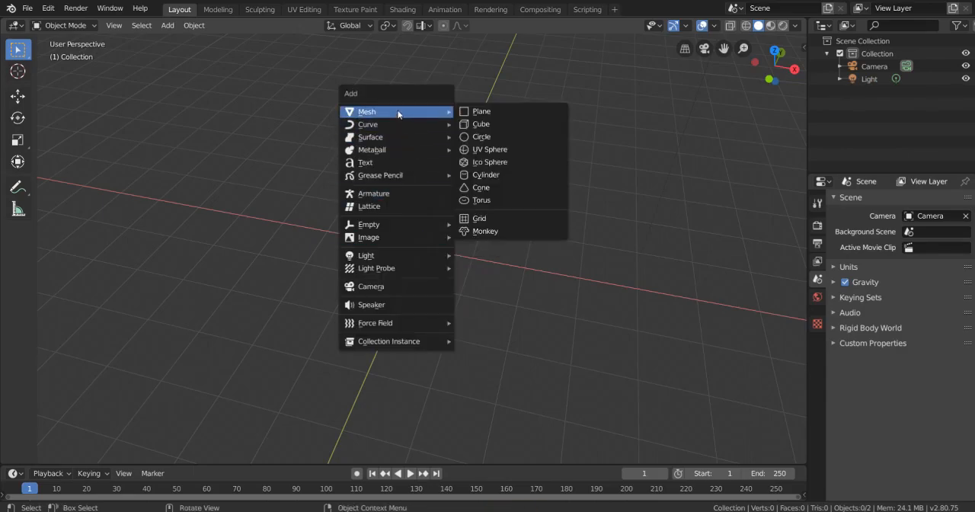
{"action": "left_click", "coordinate": [495, 178]}
{"action": "middle_click_drag", "start_coordinate": [472, 200], "coordinate": [556, 260]}
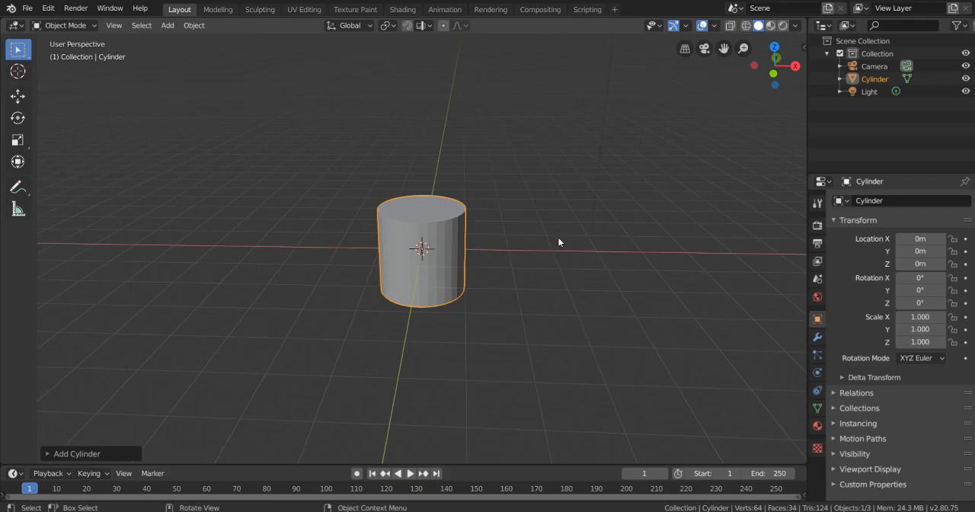
{"action": "key", "text": "shift"}
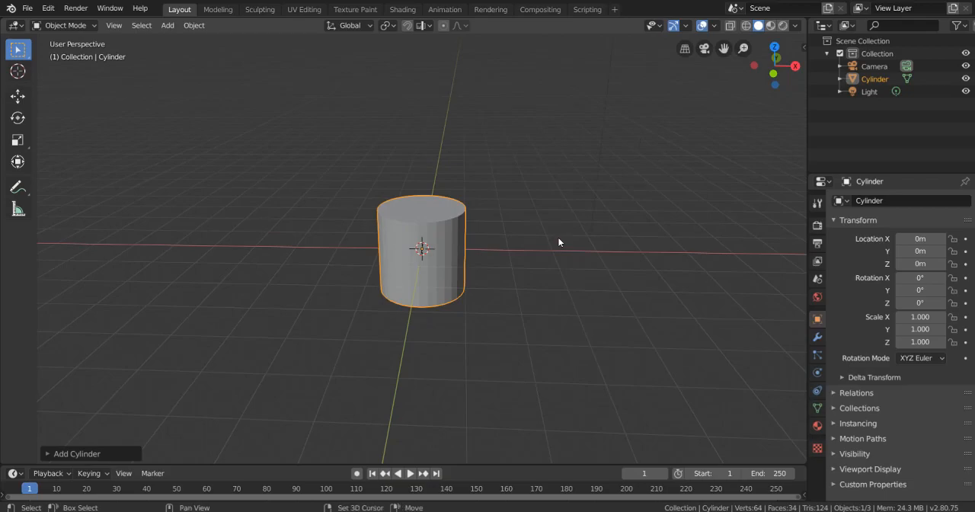
{"action": "key", "text": "shift+a"}
{"action": "mouse_move", "coordinate": [558, 242]}
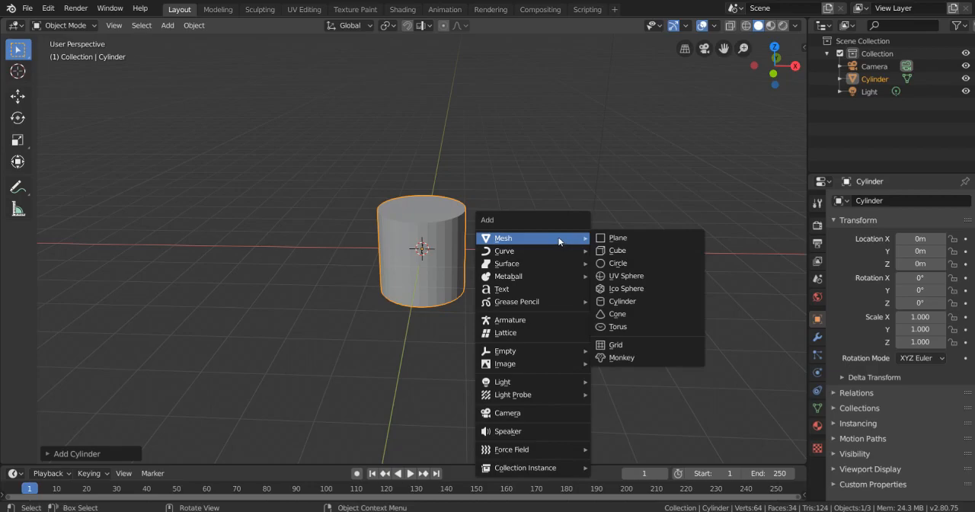
{"action": "key", "text": "Escape"}
- Add the image Column.png from the Desktop folder as a reference image
{"action": "key", "text": "shift+a"}
{"action": "mouse_move", "coordinate": [481, 206]}
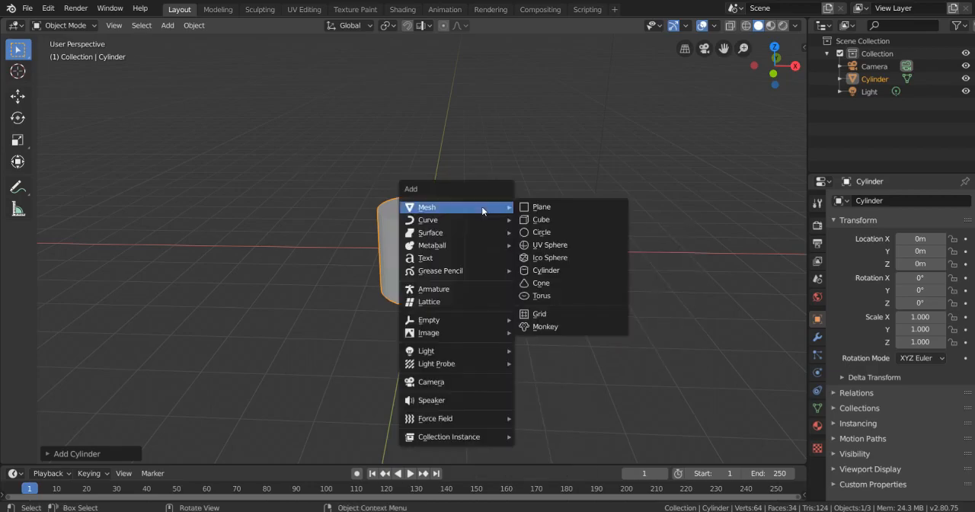
{"action": "mouse_move", "coordinate": [482, 333]}
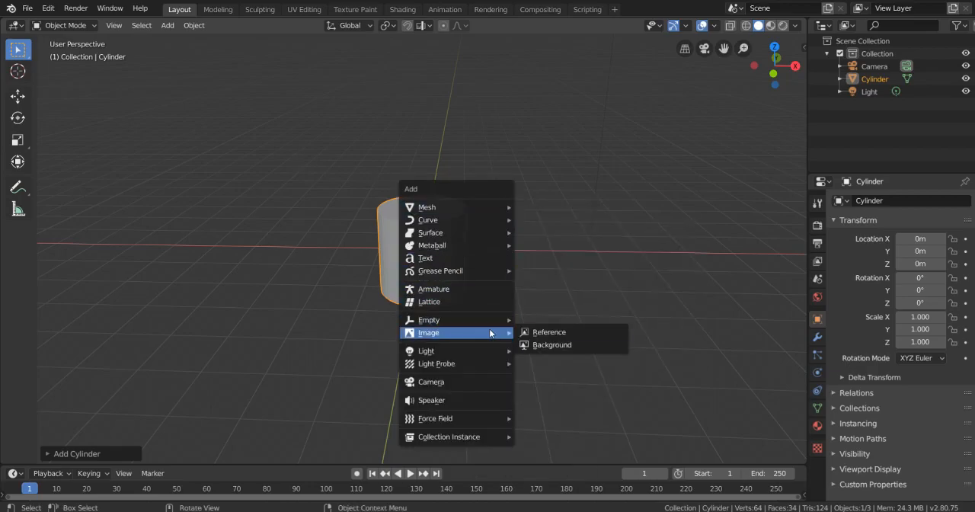
{"action": "left_click", "coordinate": [529, 331]}
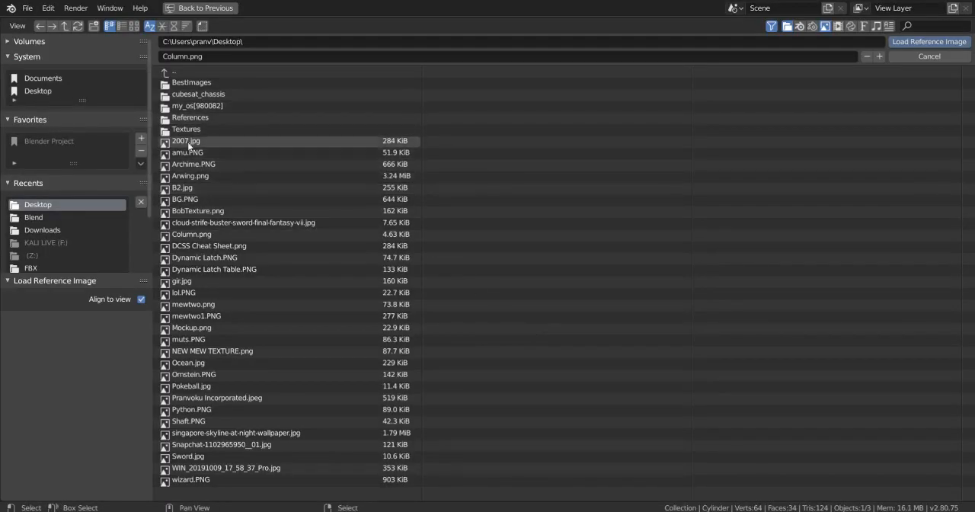
{"action": "double_click", "coordinate": [236, 234]}
{"action": "mouse_move", "coordinate": [236, 236]}
{"action": "middle_mouse_down"}
{"action": "mouse_move", "coordinate": [281, 222]}
{"action": "mouse_move", "coordinate": [346, 226]}
{"action": "mouse_move", "coordinate": [335, 246]}
{"action": "mouse_move", "coordinate": [236, 236]}
{"action": "middle_mouse_up"}
{"action": "middle_click_drag", "start_coordinate": [250, 202], "coordinate": [366, 218]}
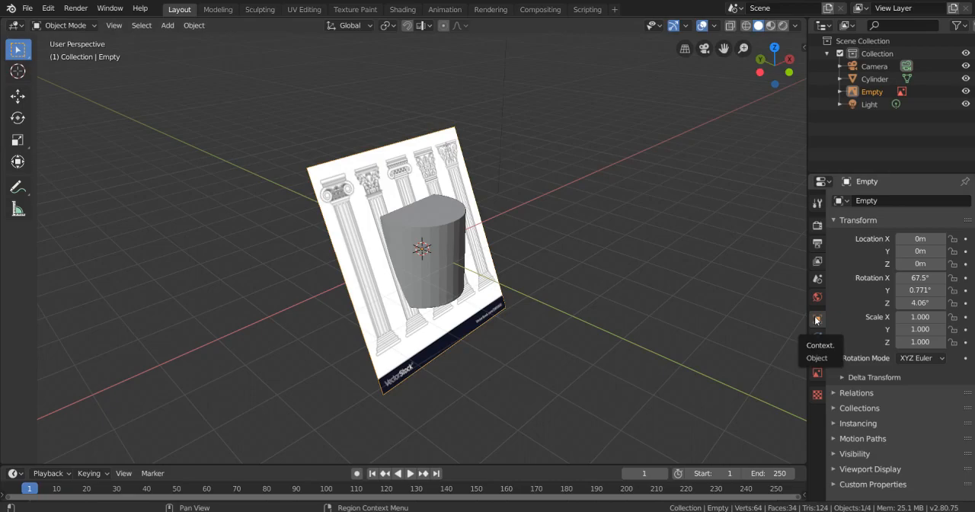
- Set the reference image's X, Y and Z rotation to 0°
{"action": "left_click", "coordinate": [920, 277]}
{"action": "type", "text": "0"}
{"action": "key", "text": "Tab"}
{"action": "type", "text": "0"}
{"action": "key", "text": "Tab"}
{"action": "type", "text": "0"}
{"action": "key", "text": "Return"}
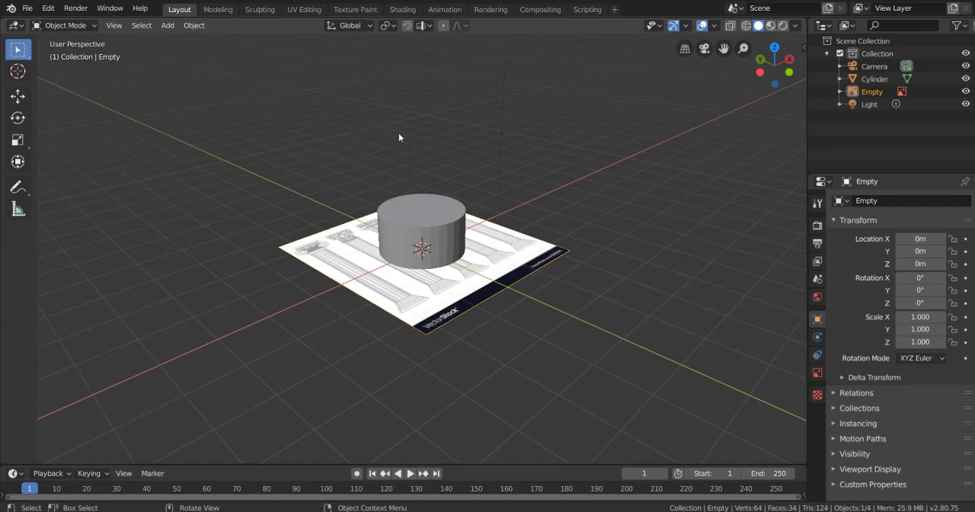
- Rotate the reference image 90° about the global X axis so it stands upright
{"action": "key", "text": "r"}
{"action": "key", "text": "x"}
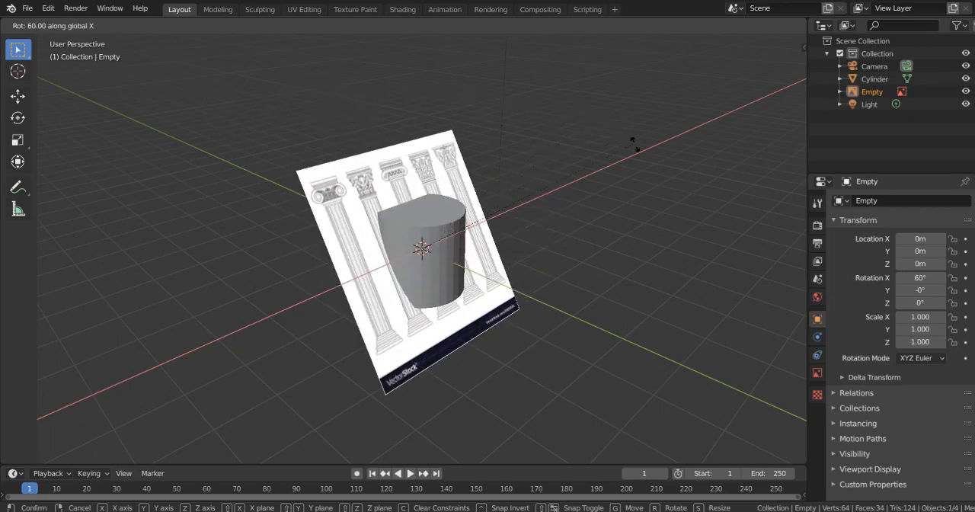
{"action": "left_click", "coordinate": [680, 257]}
{"action": "middle_click_drag", "start_coordinate": [623, 233], "coordinate": [541, 242]}
{"action": "scroll", "coordinate": [541, 241], "scroll_direction": "up", "scroll_amount": 2}
{"action": "scroll", "coordinate": [498, 248], "scroll_direction": "up", "scroll_amount": 1}
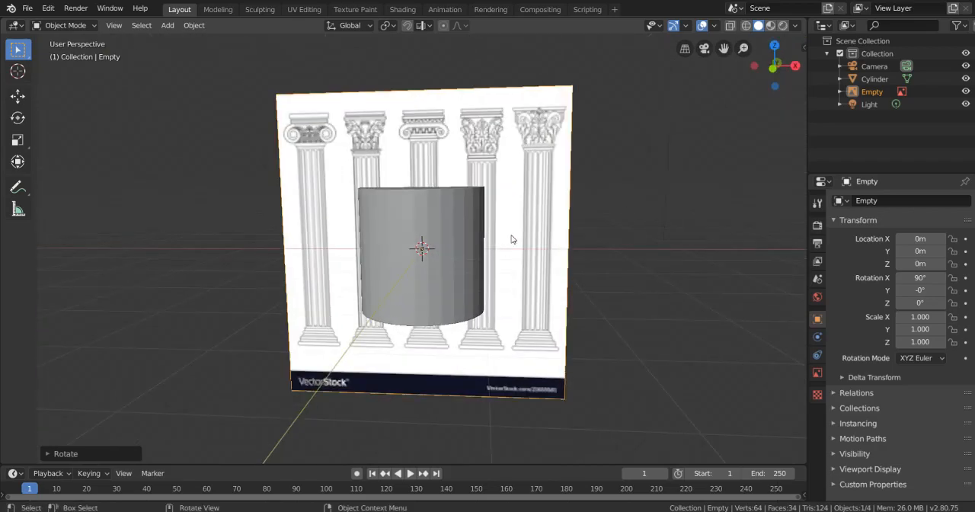
- Select the cylinder and, in front orthographic view, scale it uniformly to about 0.222 to match the middle column's shaft width
{"action": "left_click", "coordinate": [412, 242]}
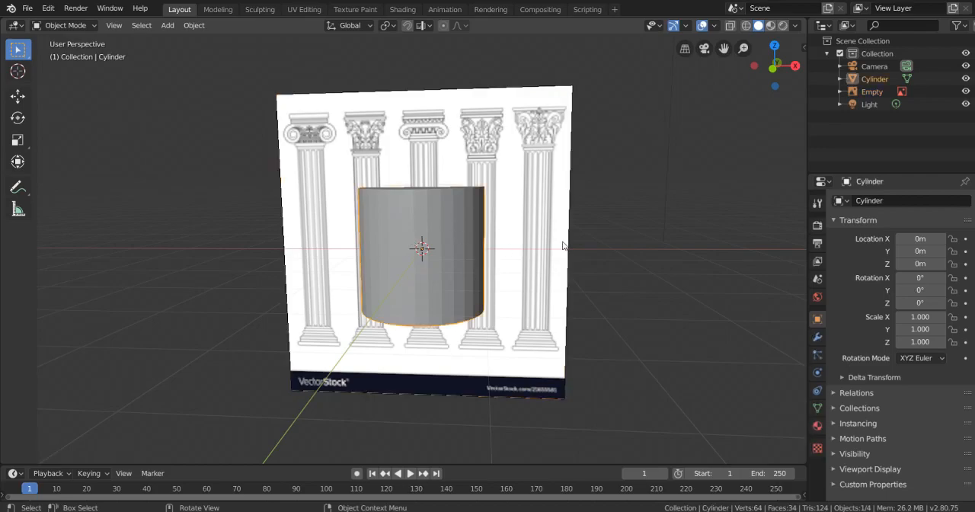
{"action": "middle_click_drag", "start_coordinate": [635, 250], "coordinate": [658, 242]}
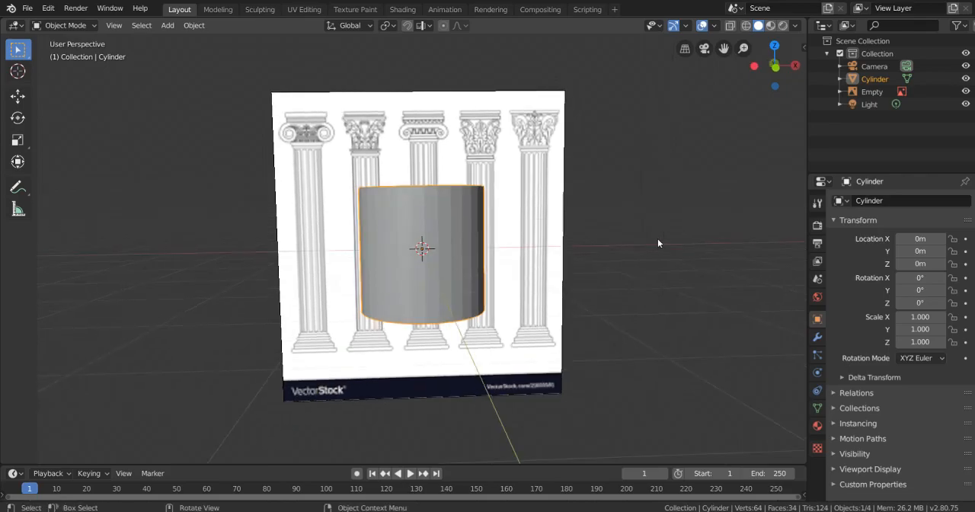
{"action": "key", "text": "KP_1"}
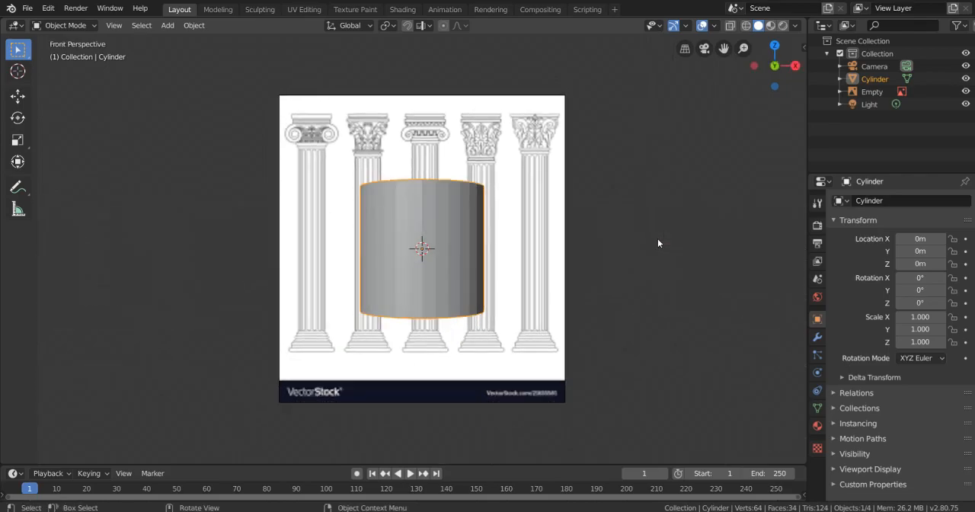
{"action": "key", "text": "KP_5"}
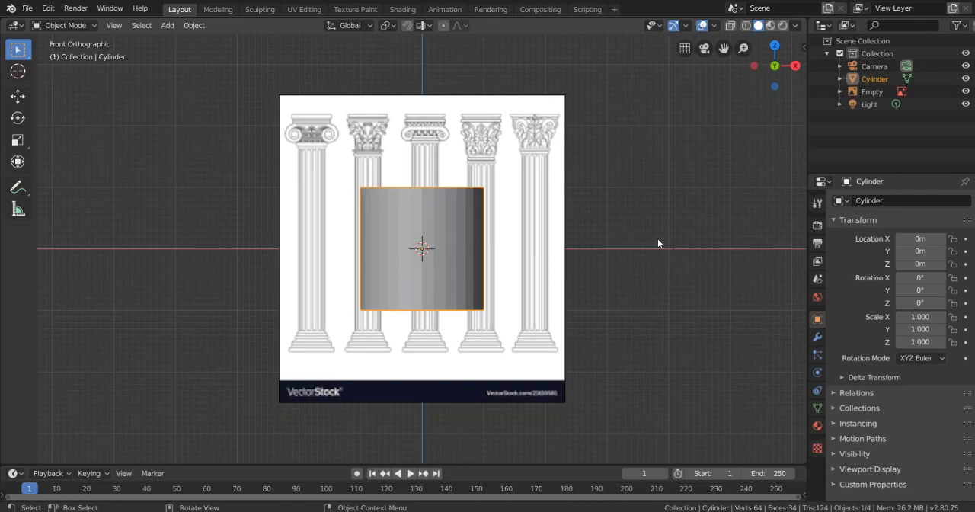
{"action": "scroll", "coordinate": [658, 242], "scroll_direction": "up", "scroll_amount": 1}
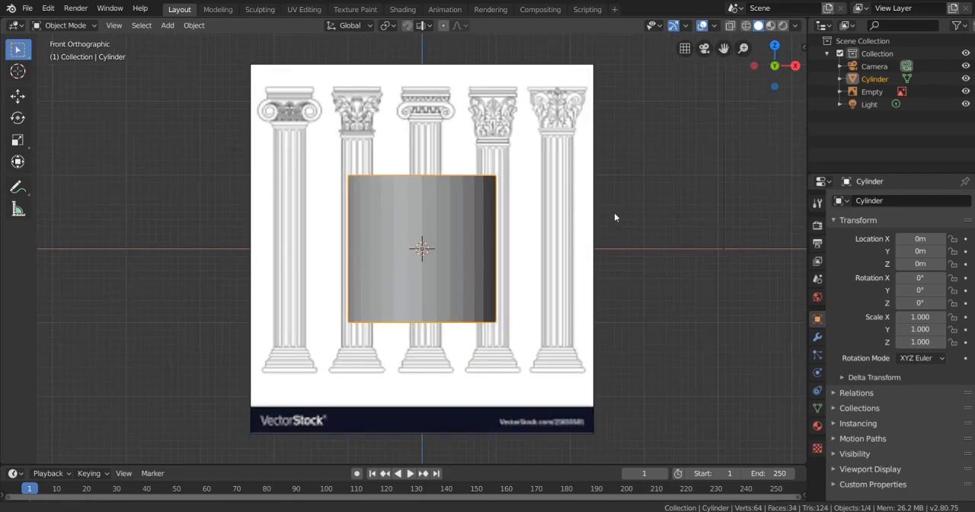
{"action": "middle_click_drag", "start_coordinate": [613, 218], "coordinate": [630, 224], "text": "shift"}
{"action": "scroll", "coordinate": [631, 218], "scroll_direction": "up", "scroll_amount": 1}
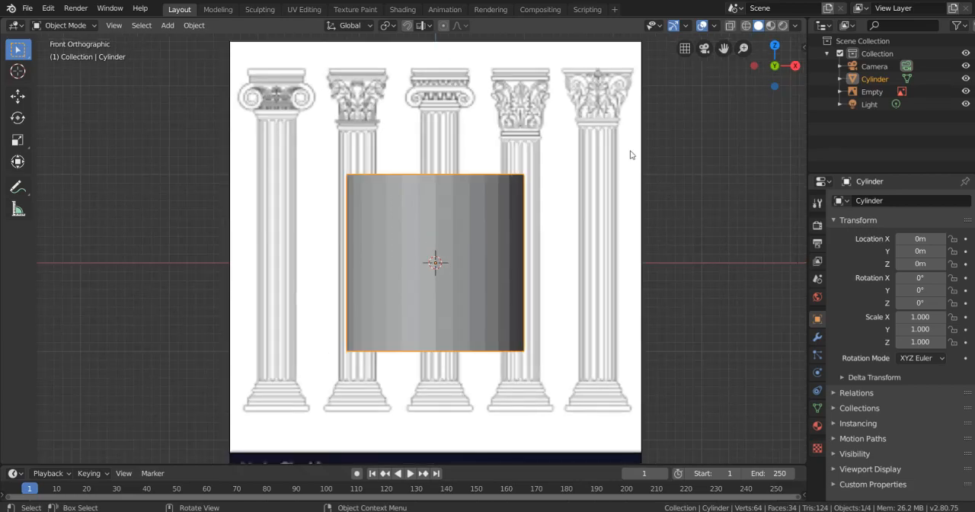
{"action": "key", "text": "s"}
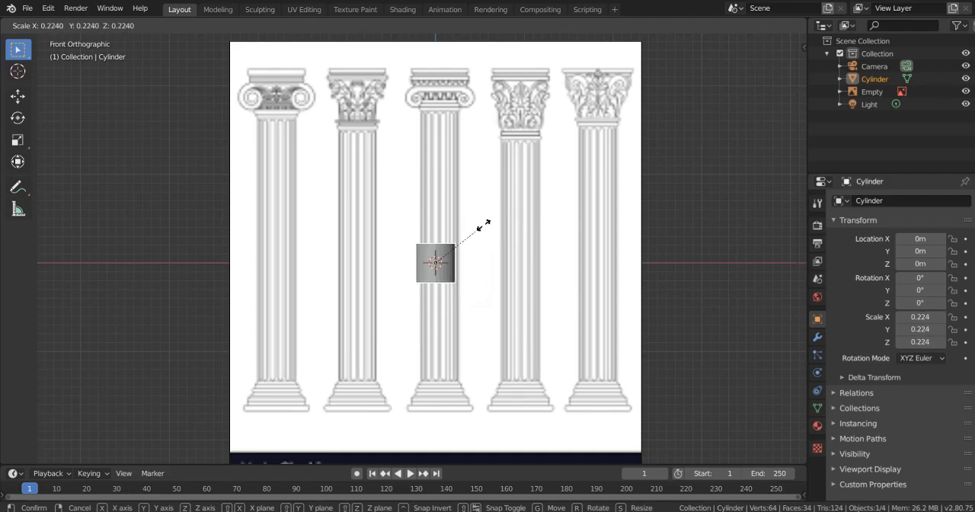
{"action": "left_click", "coordinate": [482, 225]}
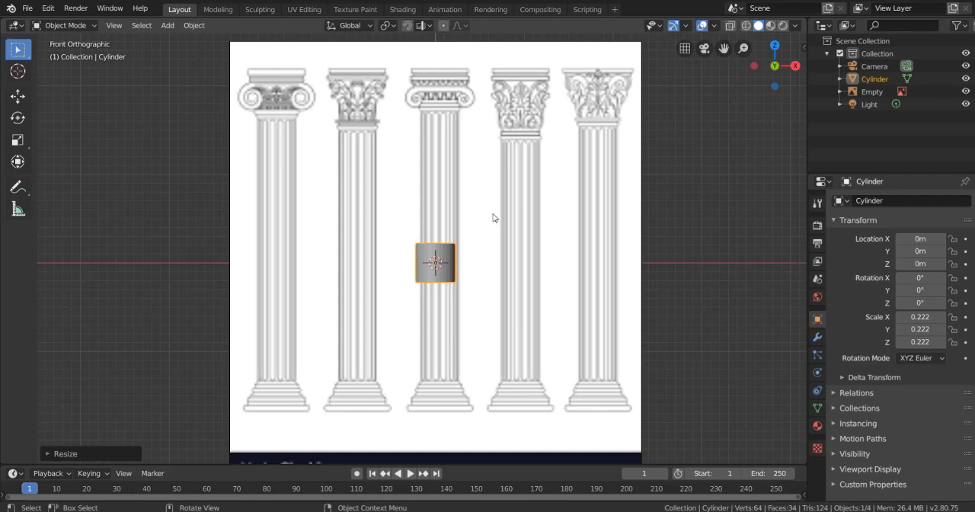
- Move the cylinder about 0.038 m along global X to centre it on the middle column's shaft
{"action": "scroll", "coordinate": [493, 218], "scroll_direction": "up", "scroll_amount": 1}
{"action": "scroll", "coordinate": [515, 180], "scroll_direction": "down", "scroll_amount": 1, "text": "shift"}
{"action": "key", "text": "g"}
{"action": "key", "text": "x"}
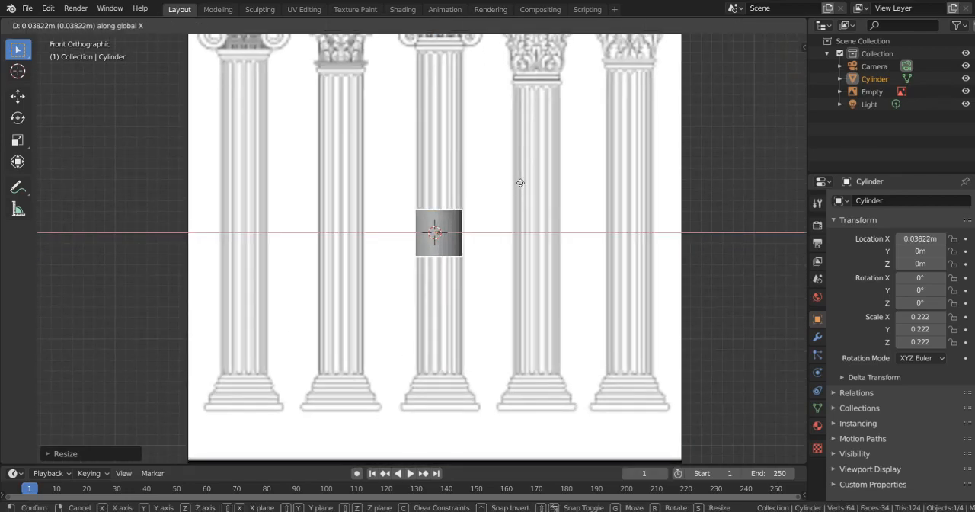
{"action": "left_click", "coordinate": [520, 183]}
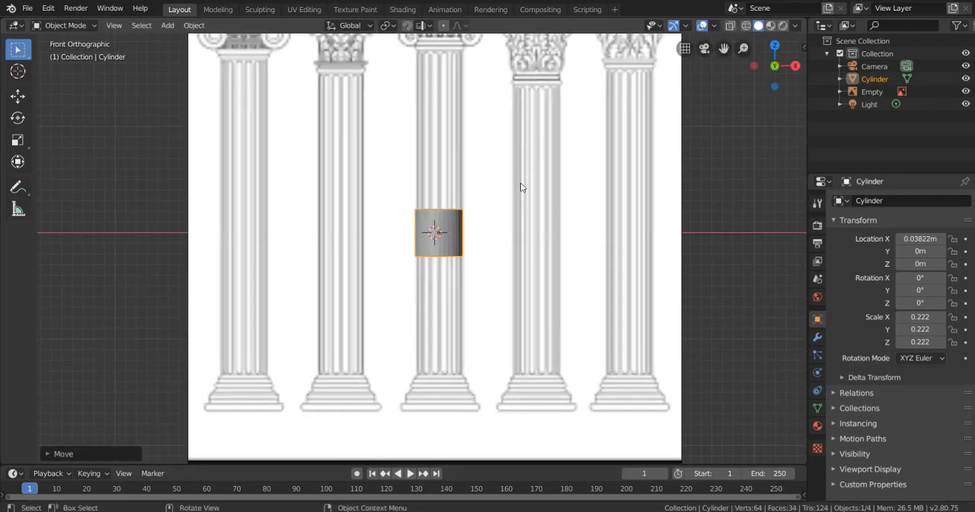
- Move the cylinder down along global Z to about -1.59 m, over the middle column's base
{"action": "middle_click_drag", "start_coordinate": [567, 267], "coordinate": [556, 206], "text": "shift"}
{"action": "key", "text": "g"}
{"action": "key", "text": "z"}
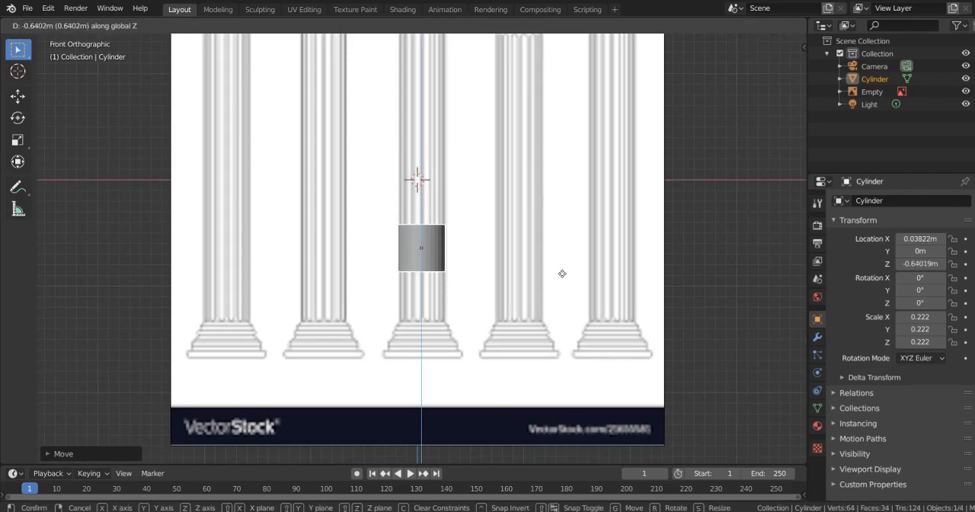
{"action": "left_click", "coordinate": [562, 375]}
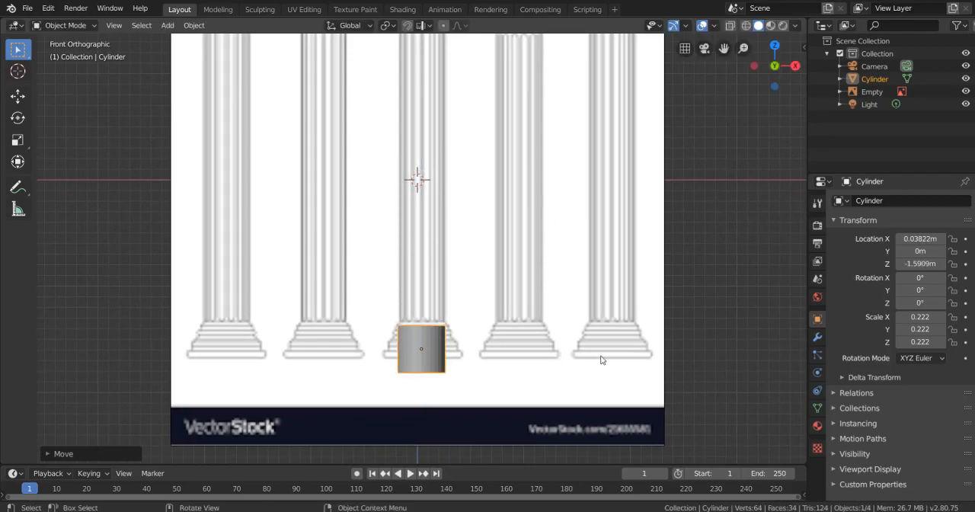
- Flatten the cylinder along global Z to a Z scale of about 0.042
{"action": "key", "text": "s"}
{"action": "key", "text": "z"}
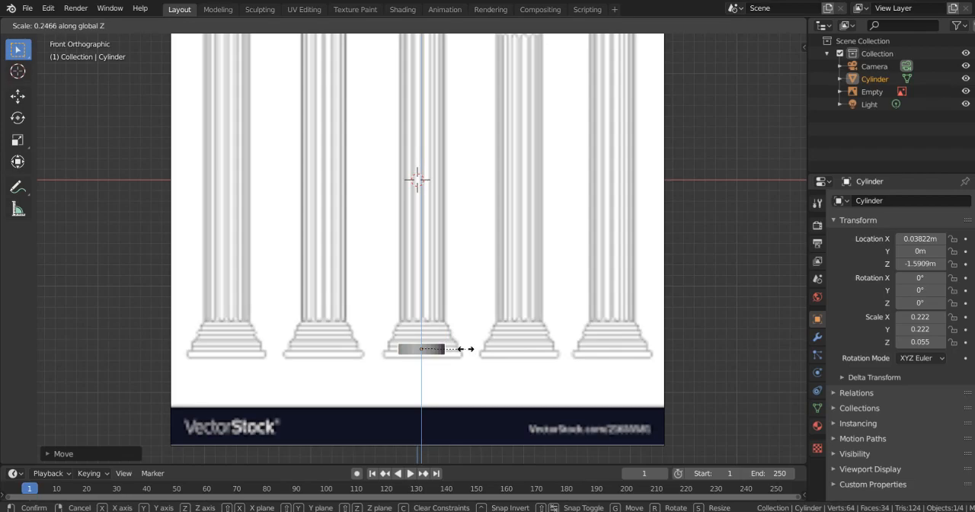
{"action": "left_click", "coordinate": [455, 350]}
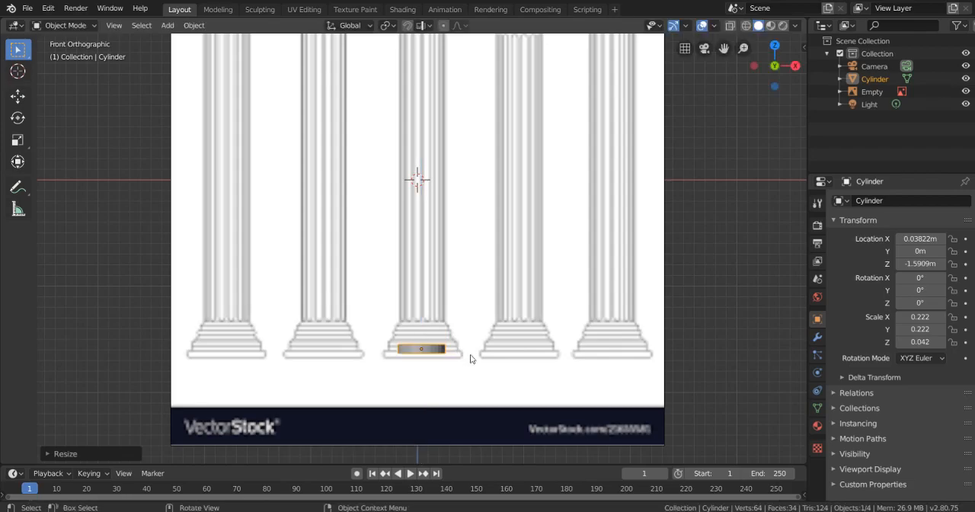
- Move the flattened cylinder onto the lowest slab of the middle column's base, at about X 0.071 m and Z -1.641 m
{"action": "scroll", "coordinate": [495, 243], "scroll_direction": "up", "scroll_amount": 8}
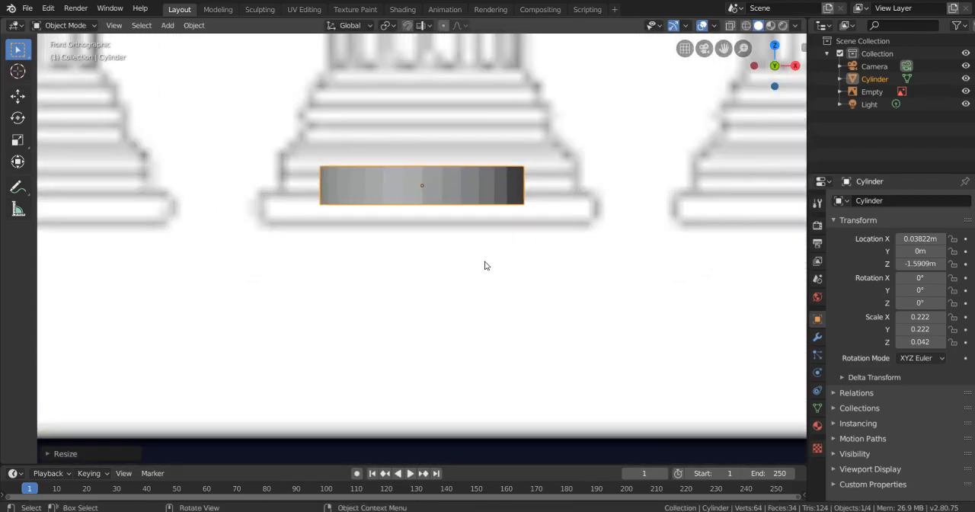
{"action": "middle_click_drag", "start_coordinate": [455, 214], "coordinate": [477, 228], "text": "shift"}
{"action": "scroll", "coordinate": [488, 206], "scroll_direction": "down", "scroll_amount": 2}
{"action": "mouse_move", "coordinate": [361, 171]}
{"action": "middle_mouse_down", "text": "shift"}
{"action": "mouse_move", "coordinate": [459, 195]}
{"action": "mouse_move", "coordinate": [489, 180]}
{"action": "mouse_move", "coordinate": [363, 168]}
{"action": "middle_mouse_up", "text": "shift"}
{"action": "scroll", "coordinate": [427, 205], "scroll_direction": "up", "scroll_amount": 5}
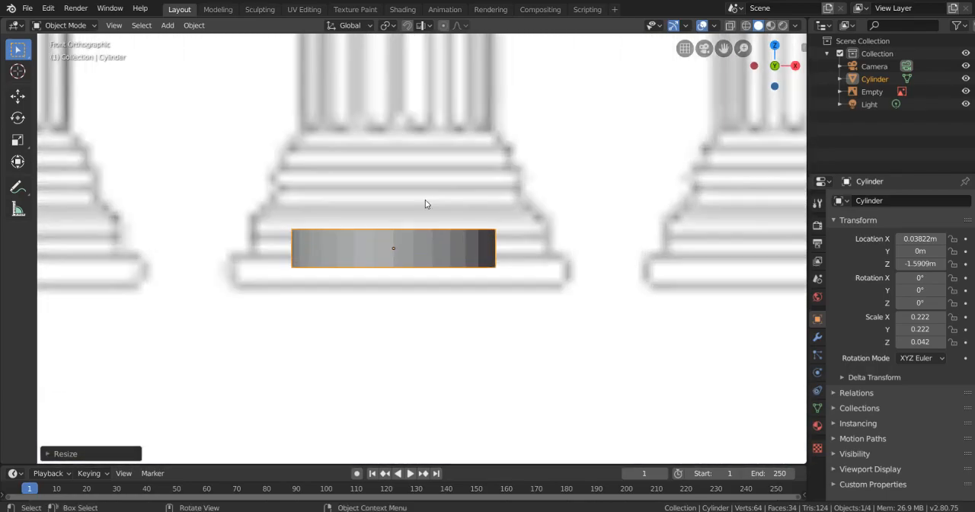
{"action": "scroll", "coordinate": [445, 207], "scroll_direction": "down", "scroll_amount": 1}
{"action": "key", "text": "g"}
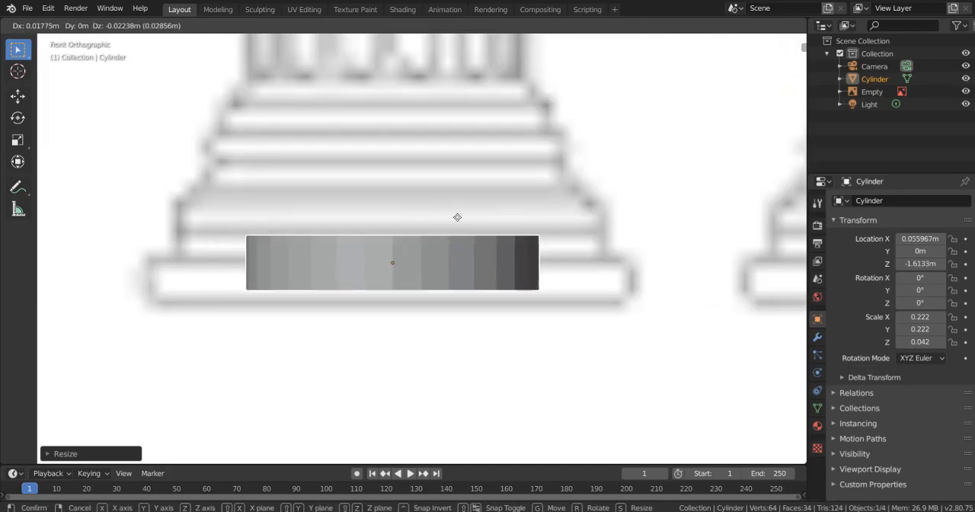
{"action": "left_click", "coordinate": [466, 234]}
- Resize the flattened cylinder over the base's lowest slab to X and Y scales of about 0.387 and a Z scale of about 0.027
{"action": "key", "text": "s"}
{"action": "key", "text": "z"}
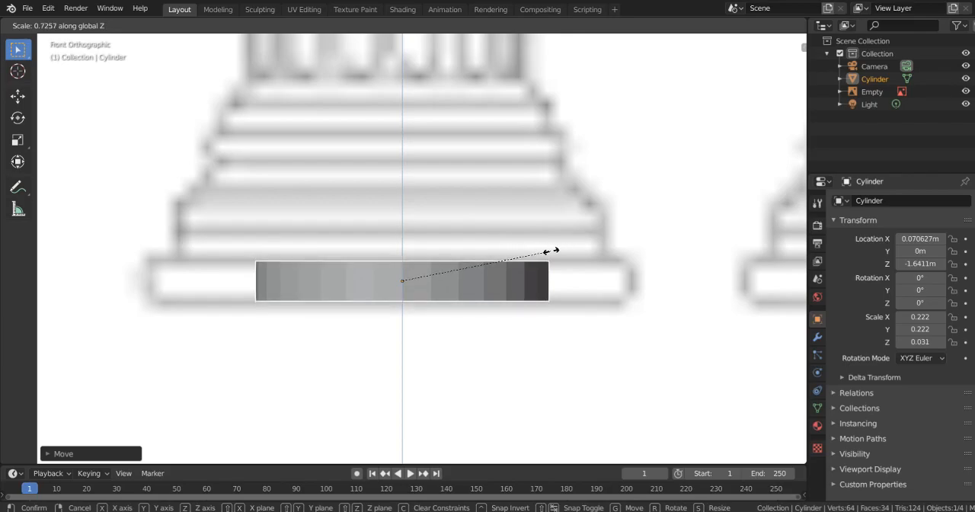
{"action": "left_click", "coordinate": [546, 259]}
{"action": "key", "text": "s"}
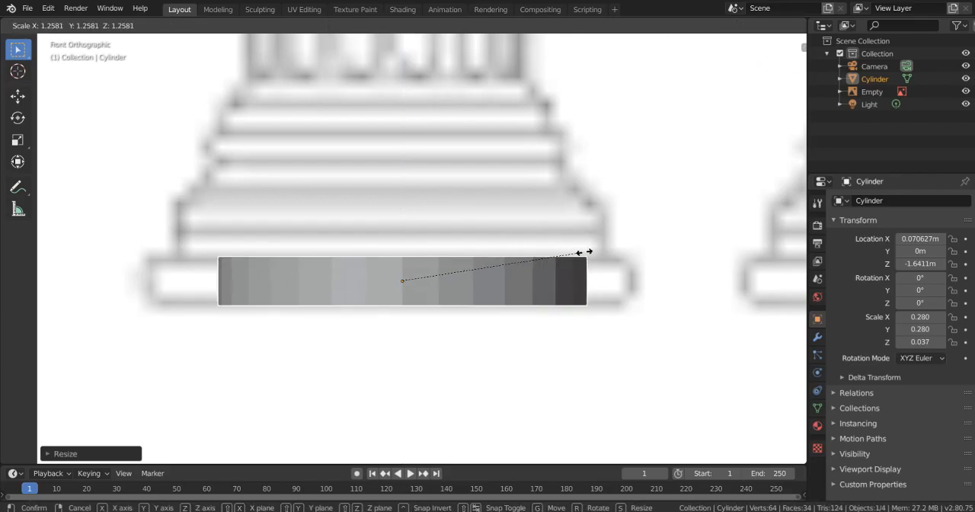
{"action": "left_click", "coordinate": [655, 252]}
{"action": "key", "text": "s"}
{"action": "key", "text": "z"}
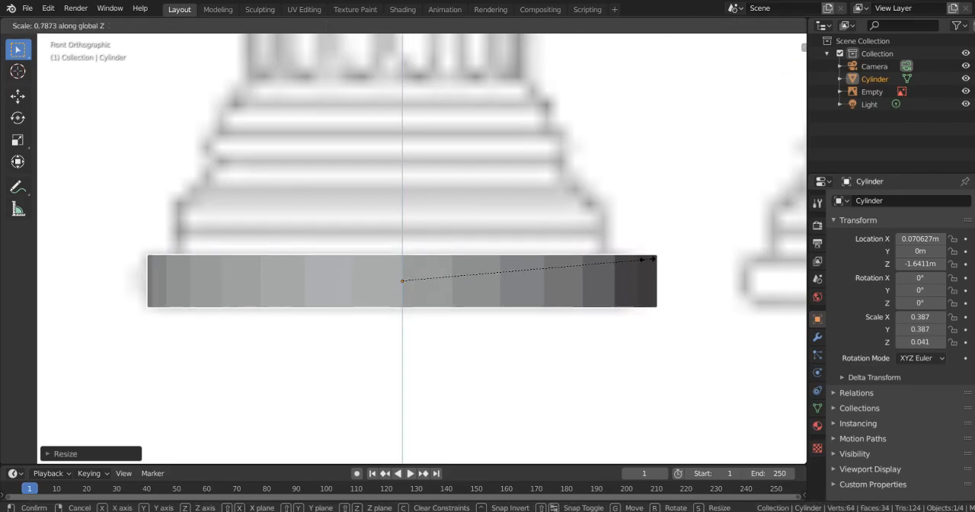
{"action": "left_click", "coordinate": [568, 260]}
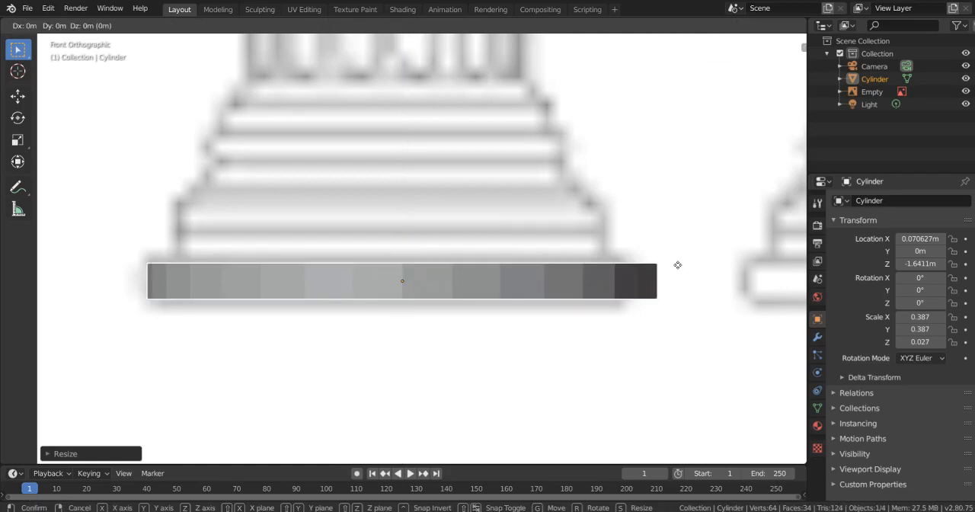
- Move the slab along global X to about 0.057 m and scale it down uniformly to X and Y scales of about 0.370
{"action": "key", "text": "g"}
{"action": "key", "text": "x"}
{"action": "left_click", "coordinate": [672, 272]}
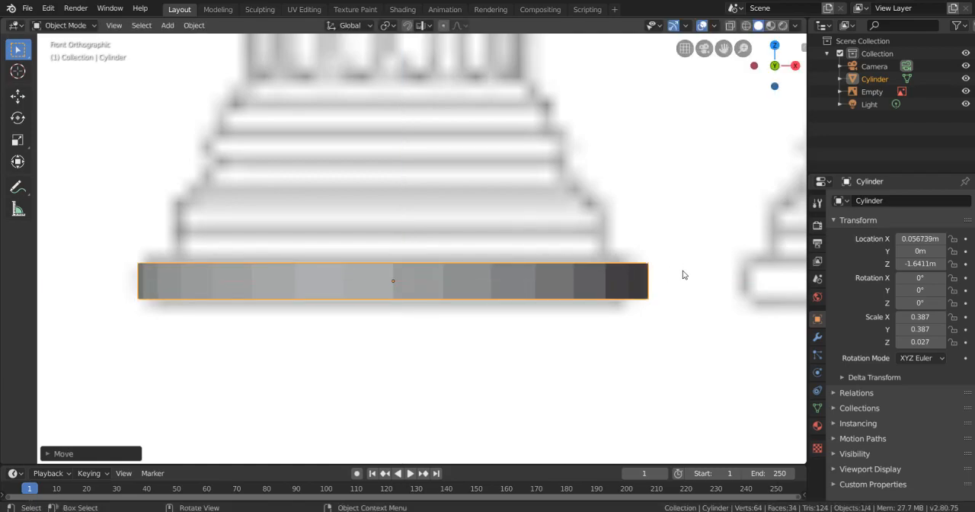
{"action": "key", "text": "s"}
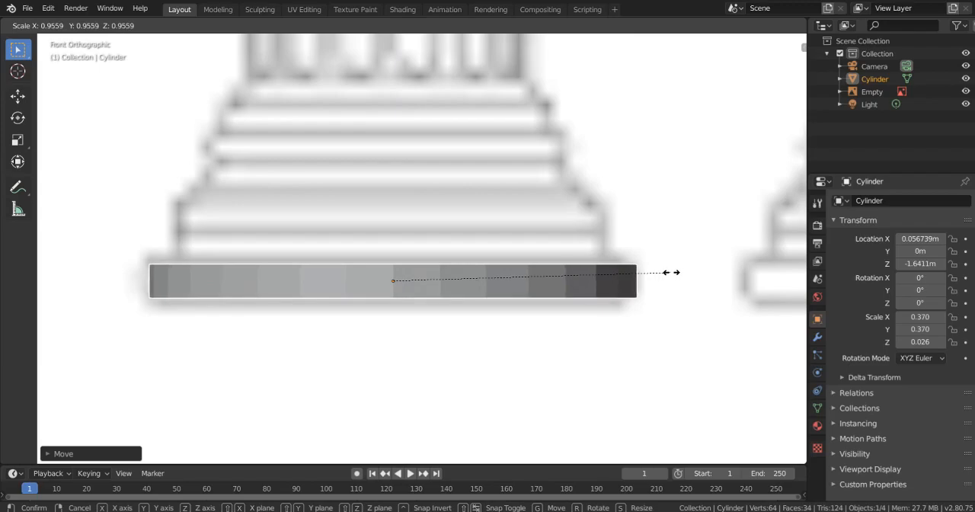
{"action": "left_click", "coordinate": [672, 276]}
- Try narrowing the slab along global X only, to an X scale of about 0.291, and undo it
{"action": "middle_click_drag", "start_coordinate": [586, 249], "coordinate": [617, 255]}
{"action": "key", "text": "s"}
{"action": "key", "text": "x"}
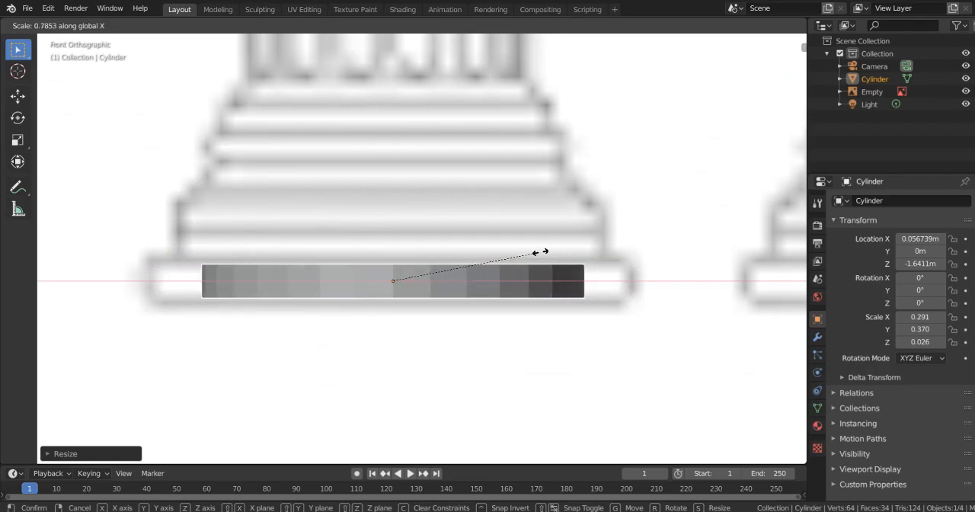
{"action": "left_click", "coordinate": [552, 246]}
{"action": "key", "text": "ctrl+z"}
- Try shrinking the slab and stretching it along global X to about 0.360, inspect its shape in perspective, and undo the stretch
{"action": "key", "text": "s"}
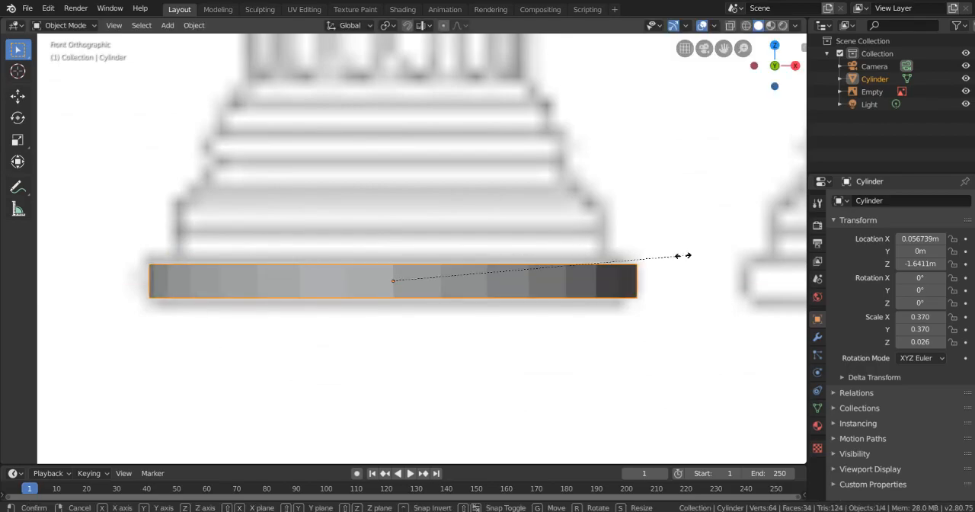
{"action": "left_click", "coordinate": [629, 261]}
{"action": "key", "text": "s"}
{"action": "key", "text": "x"}
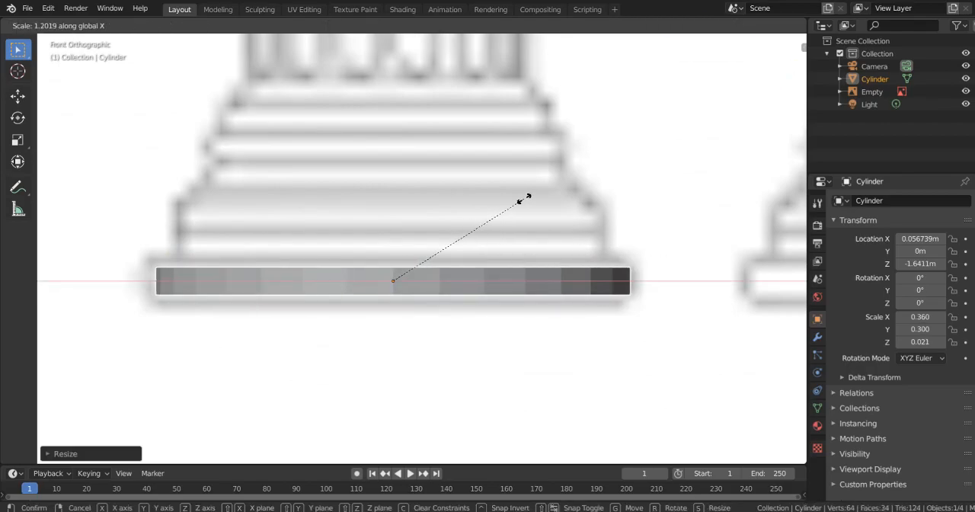
{"action": "left_click", "coordinate": [524, 199]}
{"action": "middle_click_drag", "start_coordinate": [522, 203], "coordinate": [426, 218]}
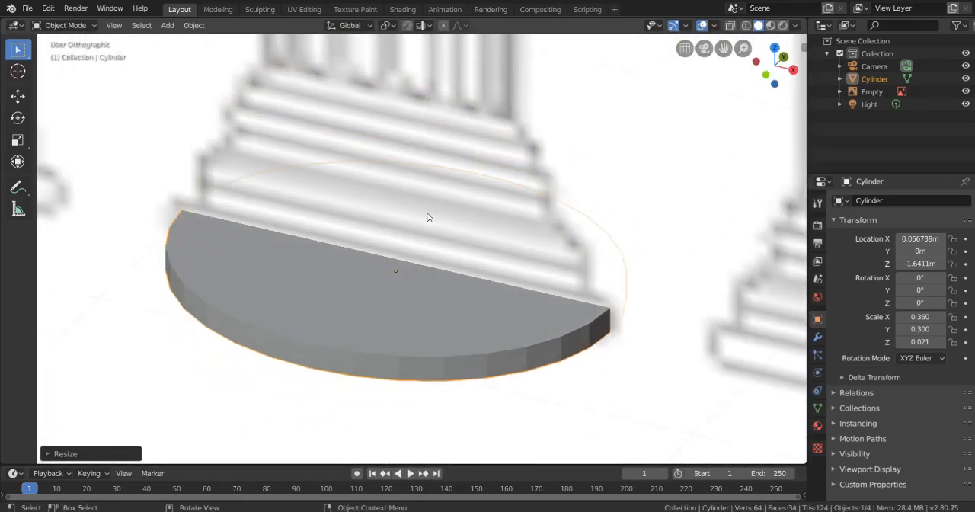
{"action": "key", "text": "ctrl+z"}
- In front view, scale the slab uniformly to X and Y scales of about 0.373 and move it along global X to about 0.051 m
{"action": "key", "text": "KP_1"}
{"action": "key", "text": "s"}
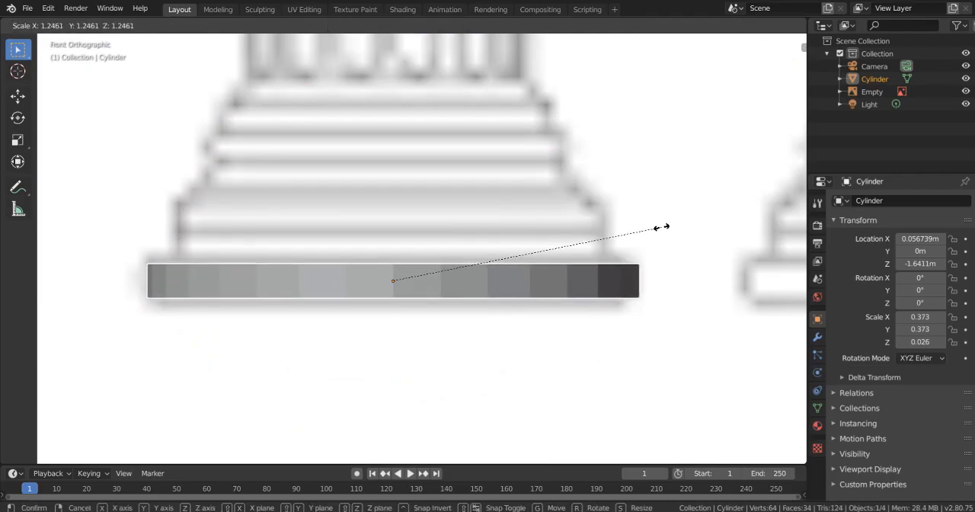
{"action": "left_click", "coordinate": [661, 228]}
{"action": "key", "text": "g"}
{"action": "key", "text": "x"}
{"action": "left_click", "coordinate": [659, 231]}
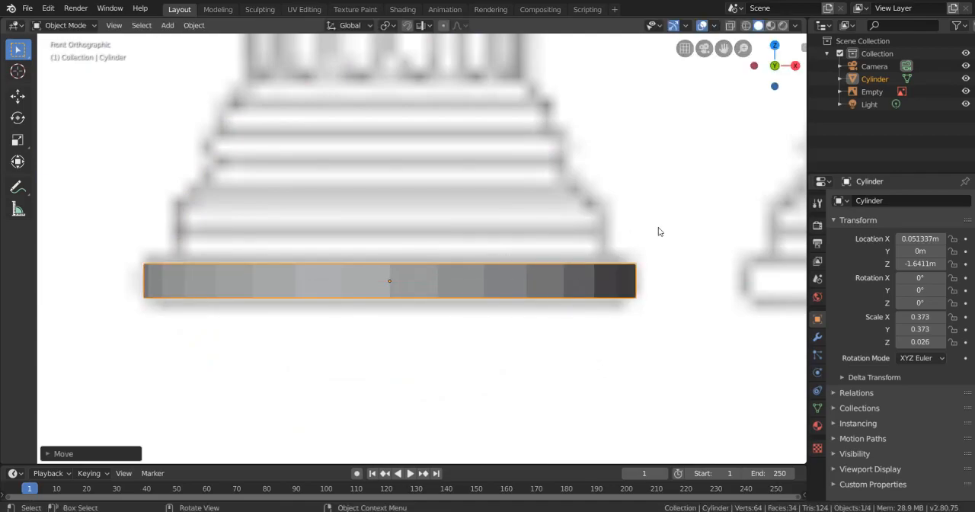
- Enter Edit Mode on the cylinder and select only its top face in face select mode
{"action": "key", "text": "Tab"}
{"action": "middle_click_drag", "start_coordinate": [657, 227], "coordinate": [641, 257]}
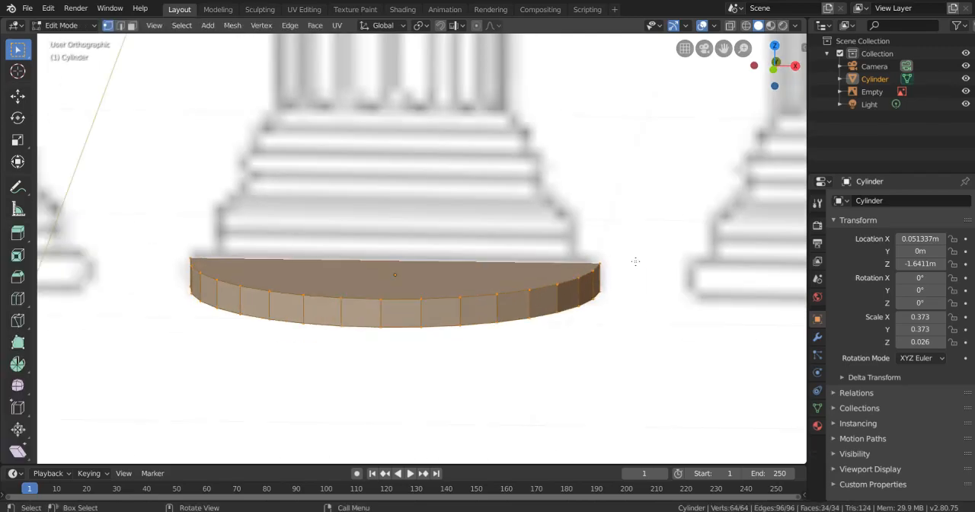
{"action": "key", "text": "3"}
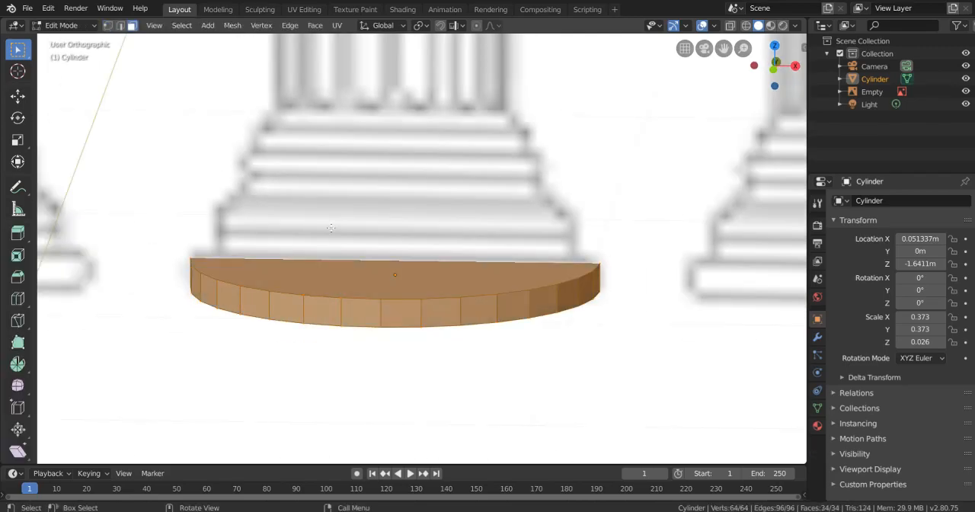
{"action": "left_click", "coordinate": [390, 286]}
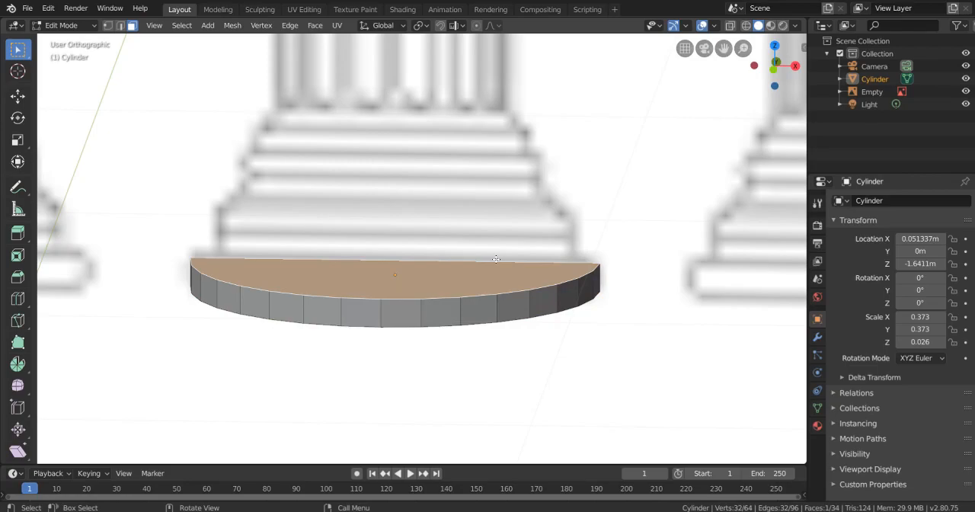
- In front view, extrude the top face up about 0.008 m and scale it inward to the width of the base's second tier
{"action": "key", "text": "KP_1"}
{"action": "scroll", "coordinate": [496, 259], "scroll_direction": "up", "scroll_amount": 1}
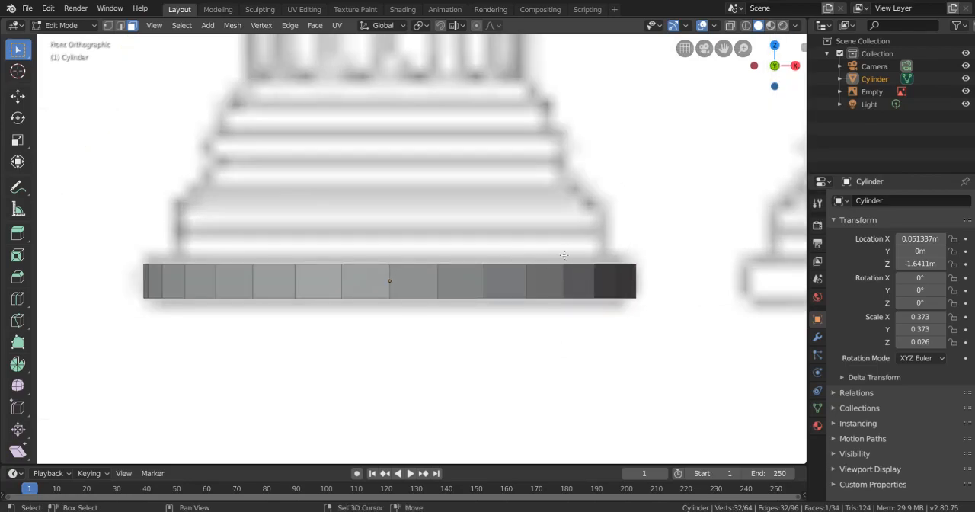
{"action": "mouse_move", "coordinate": [560, 192]}
{"action": "middle_mouse_down", "text": "shift"}
{"action": "mouse_move", "coordinate": [567, 228]}
{"action": "mouse_move", "coordinate": [575, 154]}
{"action": "mouse_move", "coordinate": [571, 198]}
{"action": "middle_mouse_up", "text": "shift"}
{"action": "scroll", "coordinate": [575, 171], "scroll_direction": "up", "scroll_amount": 1}
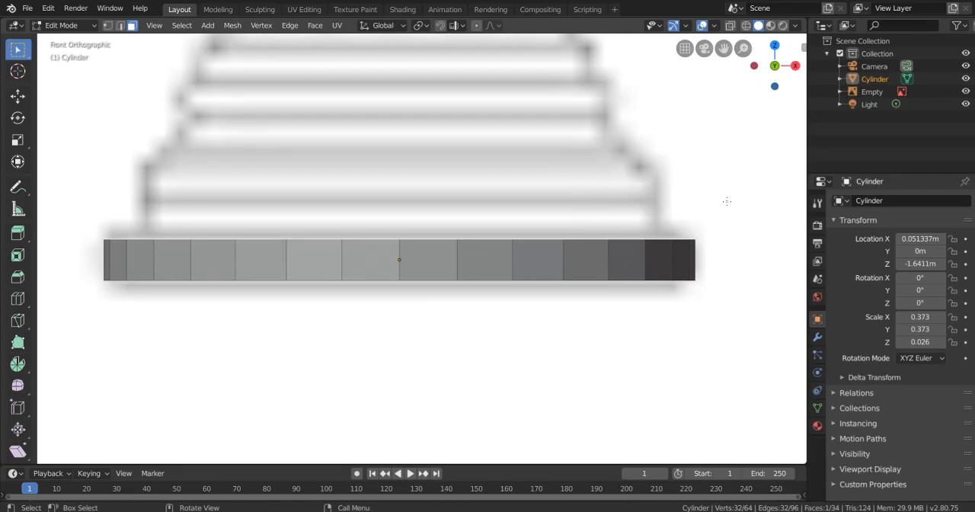
{"action": "key", "text": "e"}
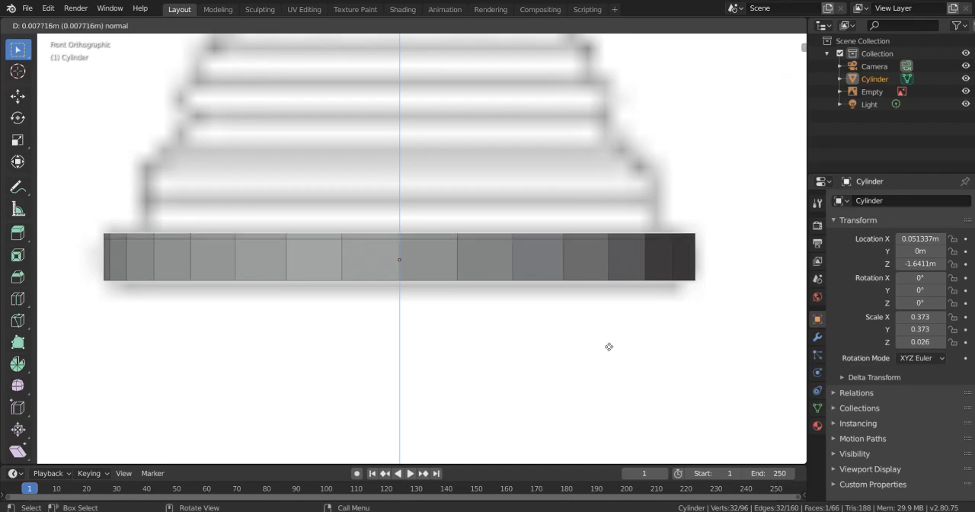
{"action": "left_click", "coordinate": [609, 344]}
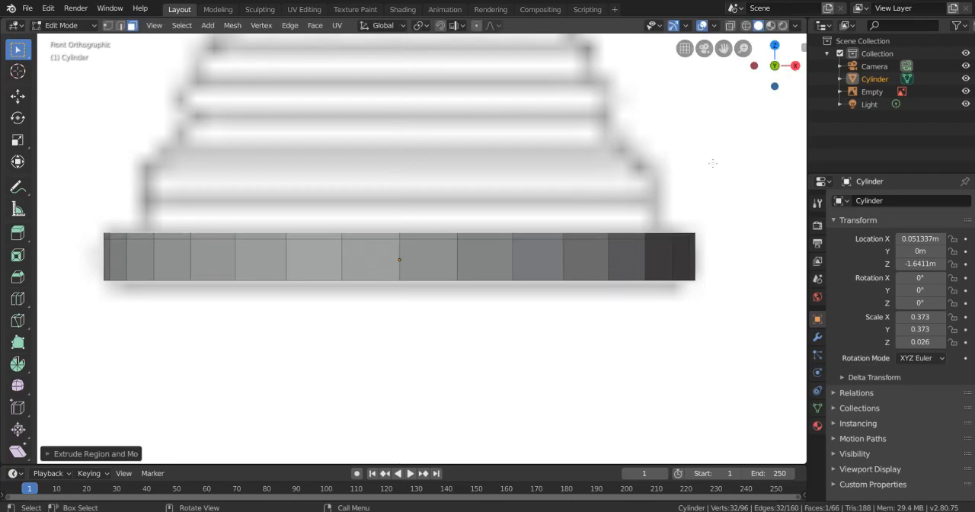
{"action": "key", "text": "s"}
{"action": "left_click", "coordinate": [680, 186]}
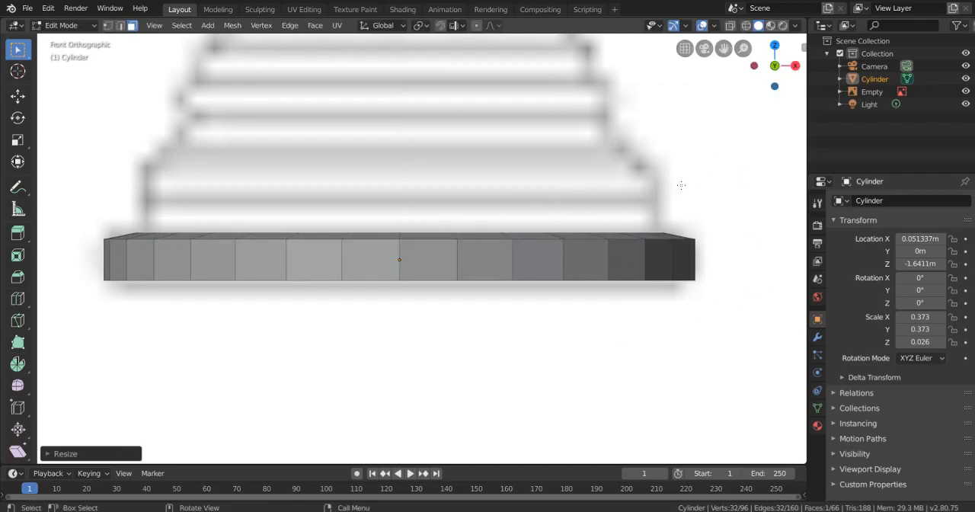
- Extrude the top face straight up to form the tall second tier of the middle column's base
{"action": "key", "text": "e"}
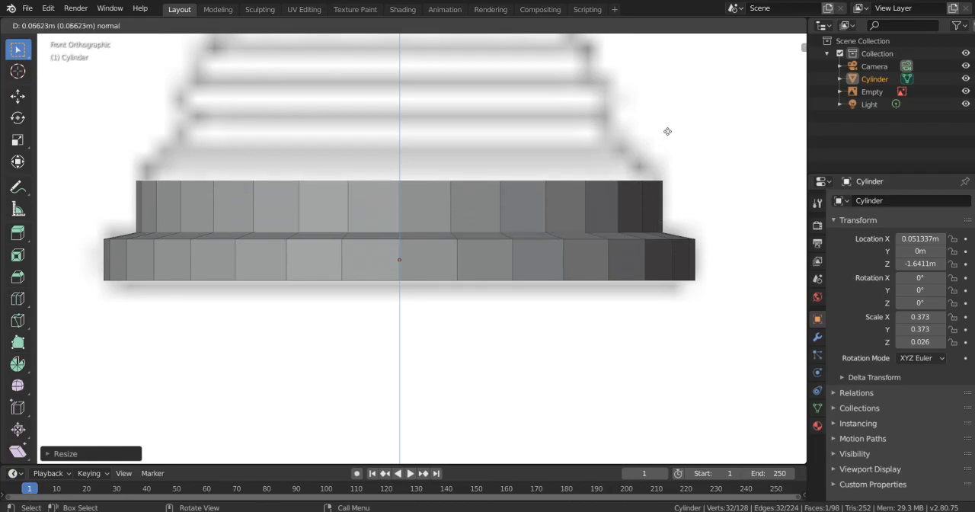
{"action": "left_click", "coordinate": [667, 118]}
{"action": "middle_click_drag", "start_coordinate": [661, 137], "coordinate": [664, 217], "text": "shift"}
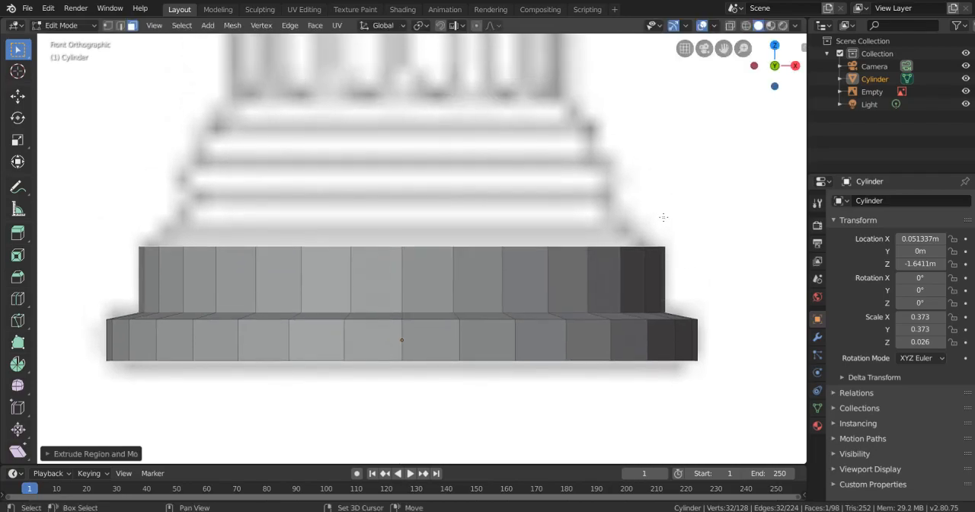
{"action": "key", "text": "e"}
{"action": "left_click", "coordinate": [684, 203]}
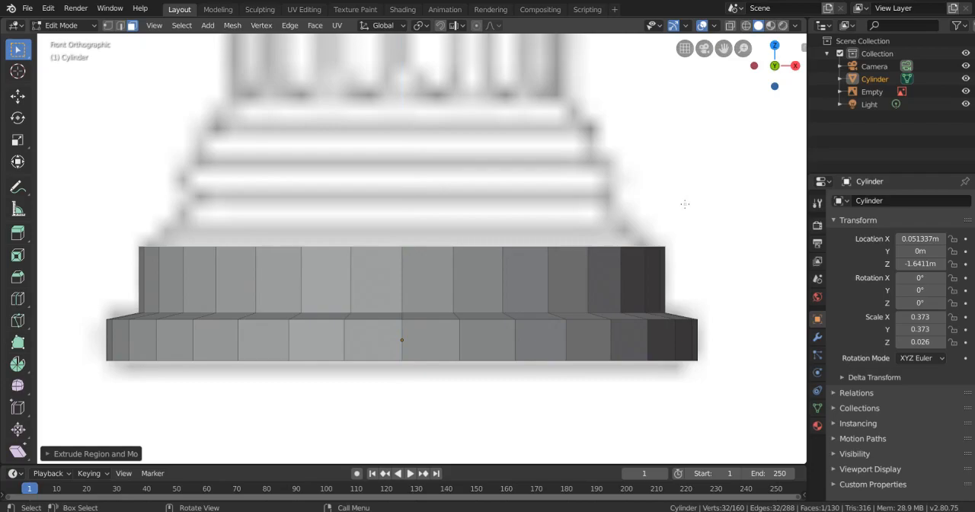
- Extrude two tapering tiers above the tall one, scaling the top face to about 0.86 for the first and slightly inward for the second
{"action": "key", "text": "e"}
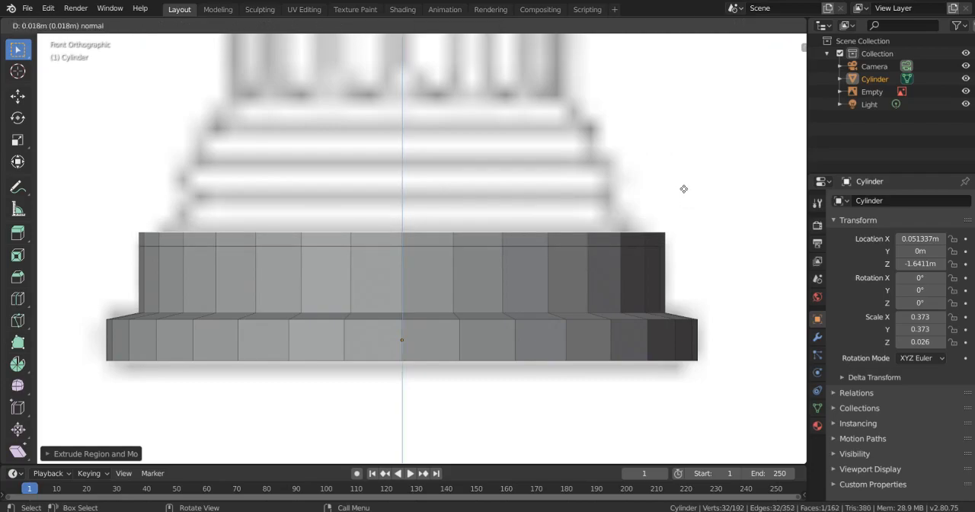
{"action": "left_click", "coordinate": [684, 181]}
{"action": "key", "text": "s"}
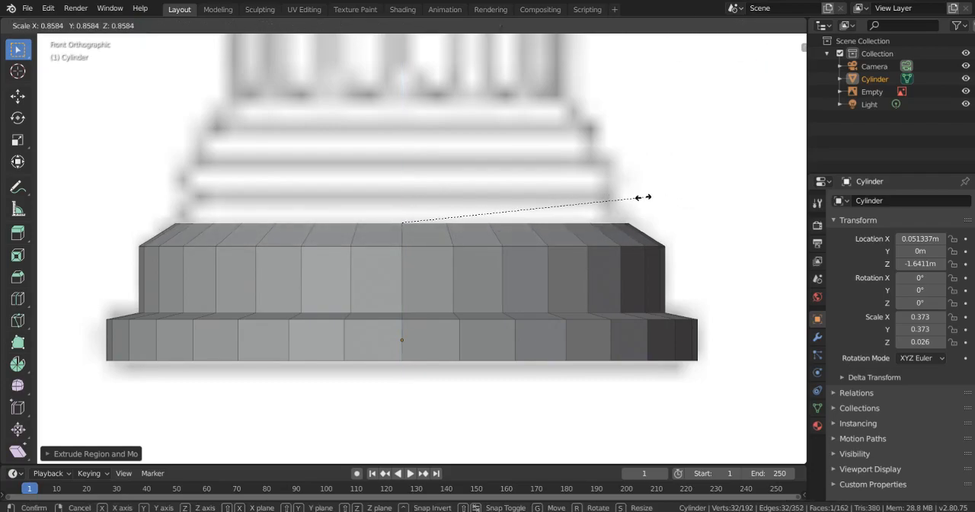
{"action": "left_click", "coordinate": [642, 197]}
{"action": "key", "text": "e"}
{"action": "left_click", "coordinate": [635, 173]}
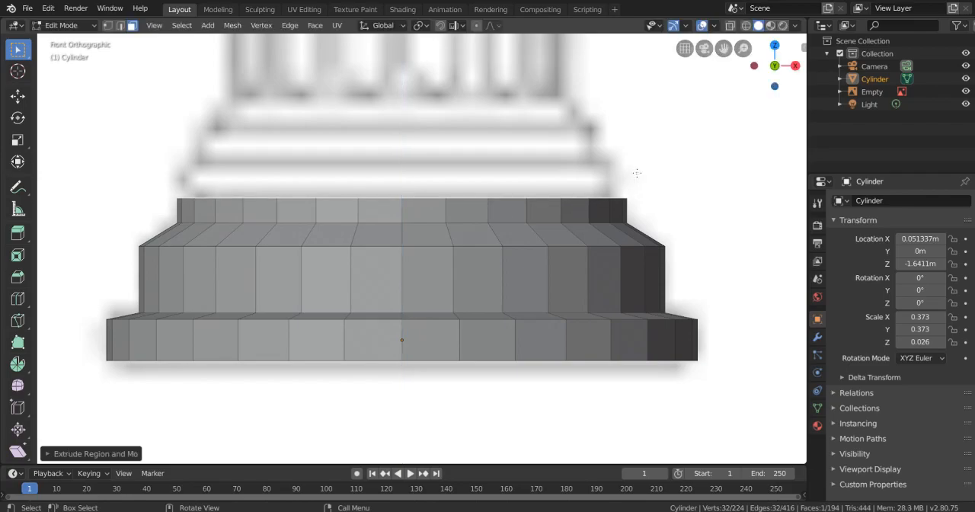
{"action": "key", "text": "s"}
{"action": "left_click", "coordinate": [620, 181]}
- Extrude a tier that flares out to the base's protruding ridge and another that narrows back in above it
{"action": "key", "text": "e"}
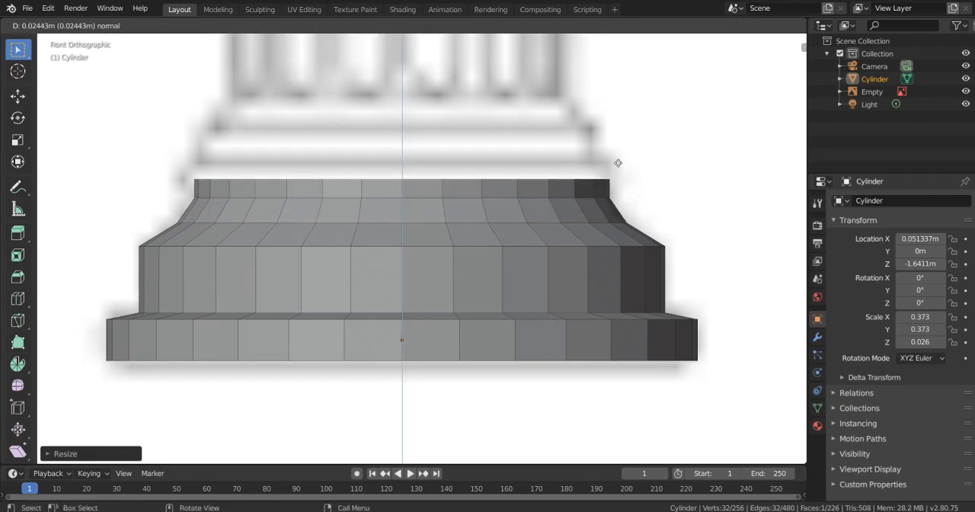
{"action": "left_click", "coordinate": [619, 161]}
{"action": "key", "text": "s"}
{"action": "left_click", "coordinate": [630, 161]}
{"action": "middle_click_drag", "start_coordinate": [631, 160], "coordinate": [627, 183], "text": "shift"}
{"action": "key", "text": "e"}
{"action": "left_click", "coordinate": [628, 169]}
{"action": "key", "text": "s"}
{"action": "left_click", "coordinate": [609, 178]}
- Extrude a short straight tier above the ridge and cap it with a thin extrusion scaled slightly inward
{"action": "key", "text": "e"}
{"action": "left_click", "coordinate": [625, 164]}
{"action": "key", "text": "e"}
{"action": "left_click", "coordinate": [624, 155]}
{"action": "key", "text": "s"}
{"action": "left_click", "coordinate": [613, 158]}
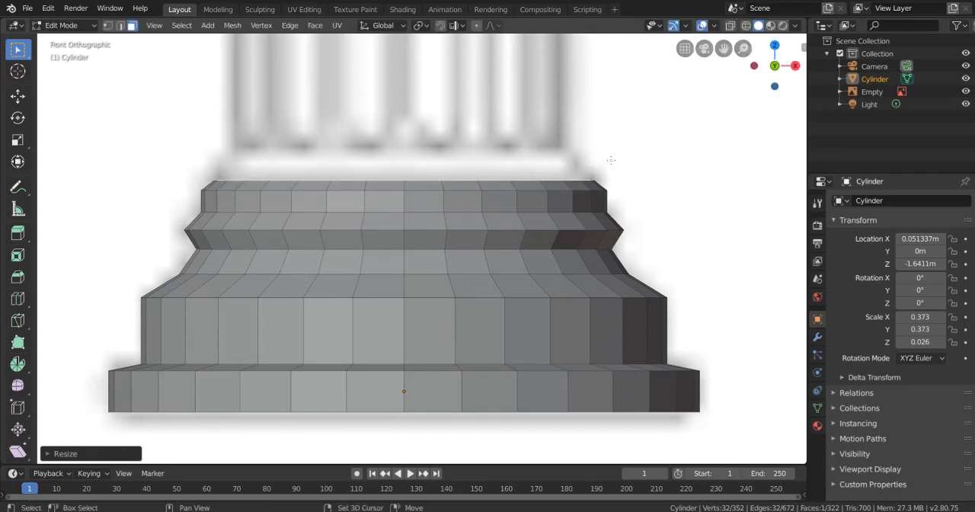
- Extrude the base's uppermost straight tier and a sloped cap above it, scaling the cap's top face to about 0.89
{"action": "middle_click_drag", "start_coordinate": [614, 143], "coordinate": [615, 171], "text": "shift"}
{"action": "key", "text": "e"}
{"action": "left_click", "coordinate": [616, 159]}
{"action": "key", "text": "s"}
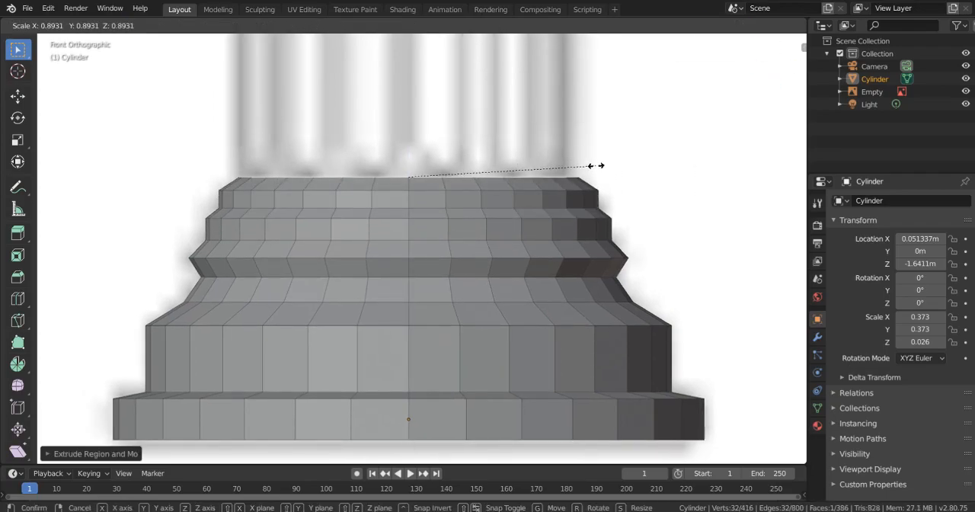
{"action": "left_click", "coordinate": [595, 162]}
- Extrude the top face up slightly and scale it outward to match the foot of the fluted shaft
{"action": "middle_click_drag", "start_coordinate": [595, 162], "coordinate": [622, 223], "text": "shift"}
{"action": "key", "text": "e"}
{"action": "left_click", "coordinate": [617, 201]}
{"action": "key", "text": "s"}
{"action": "left_click", "coordinate": [622, 196]}
- Extrude the top face up along the whole shaft of the middle column to just below its capital
{"action": "middle_click_drag", "start_coordinate": [571, 164], "coordinate": [573, 188], "text": "shift"}
{"action": "scroll", "coordinate": [573, 188], "scroll_direction": "down", "scroll_amount": 6}
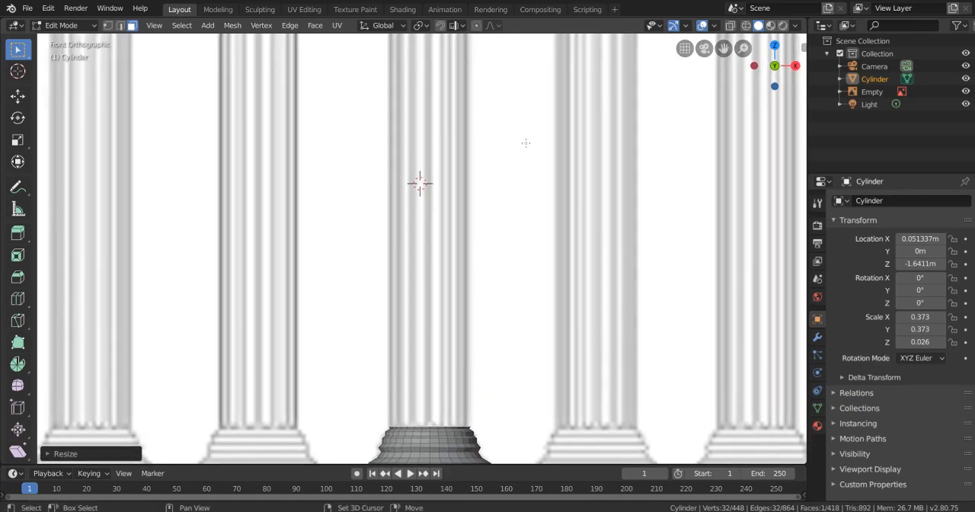
{"action": "middle_click_drag", "start_coordinate": [525, 143], "coordinate": [541, 245], "text": "shift"}
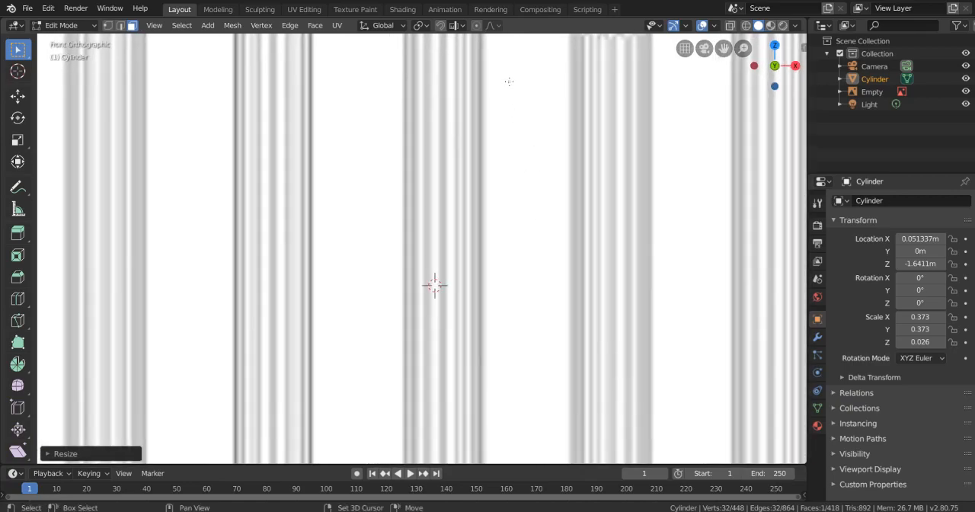
{"action": "middle_click_drag", "start_coordinate": [458, 80], "coordinate": [467, 221], "text": "shift"}
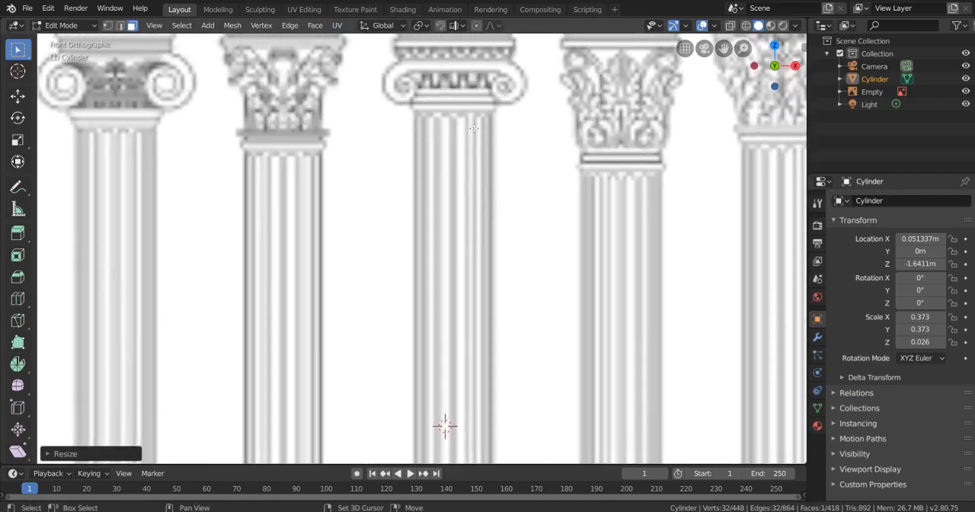
{"action": "middle_click_drag", "start_coordinate": [479, 60], "coordinate": [479, 147], "text": "shift"}
{"action": "key", "text": "e"}
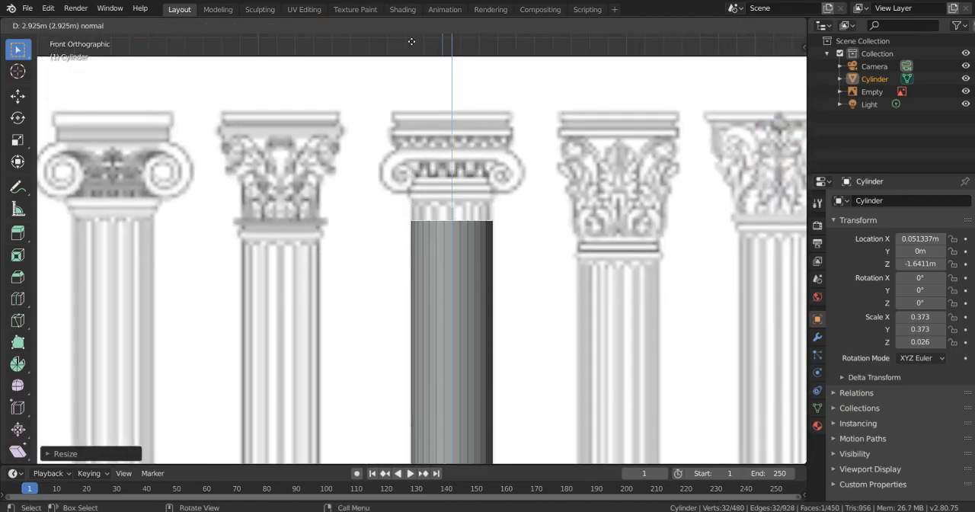
{"action": "left_click", "coordinate": [411, 449]}
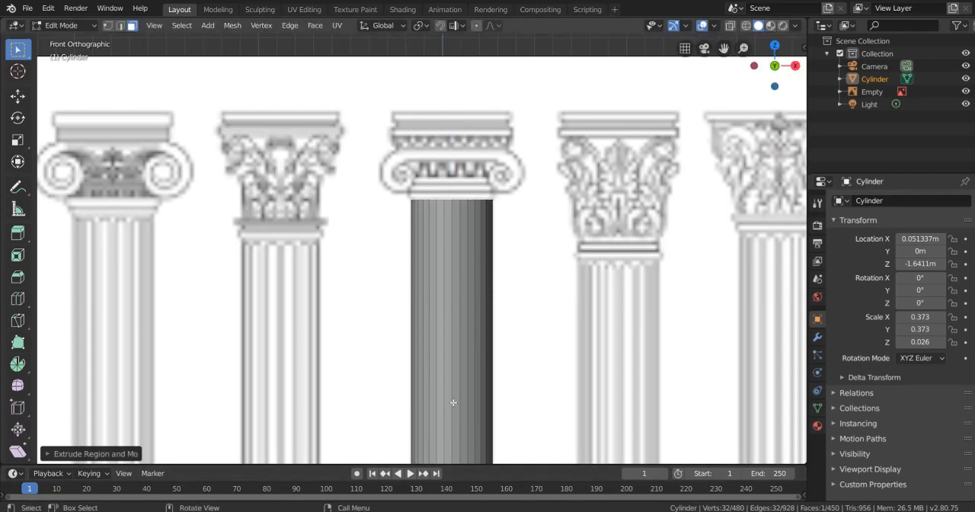
- Extrude a thin lip flared outward at the top of the shaft and two straight bands above it
{"action": "scroll", "coordinate": [517, 290], "scroll_direction": "up", "scroll_amount": 4}
{"action": "middle_click_drag", "start_coordinate": [517, 289], "coordinate": [470, 340], "text": "shift"}
{"action": "scroll", "coordinate": [471, 340], "scroll_direction": "up", "scroll_amount": 4}
{"action": "middle_click_drag", "start_coordinate": [470, 289], "coordinate": [439, 393], "text": "shift"}
{"action": "key", "text": "e"}
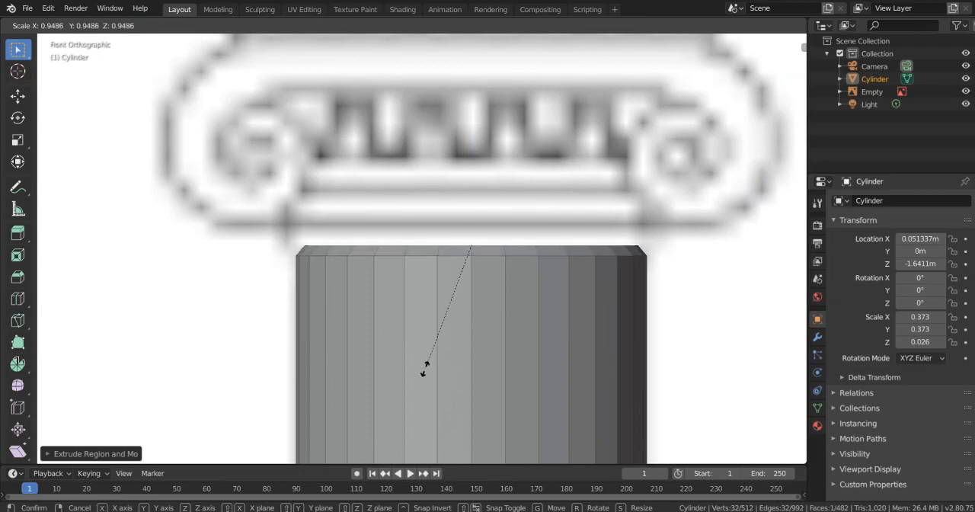
{"action": "left_click", "coordinate": [423, 382]}
{"action": "key", "text": "e"}
{"action": "left_click", "coordinate": [423, 363]}
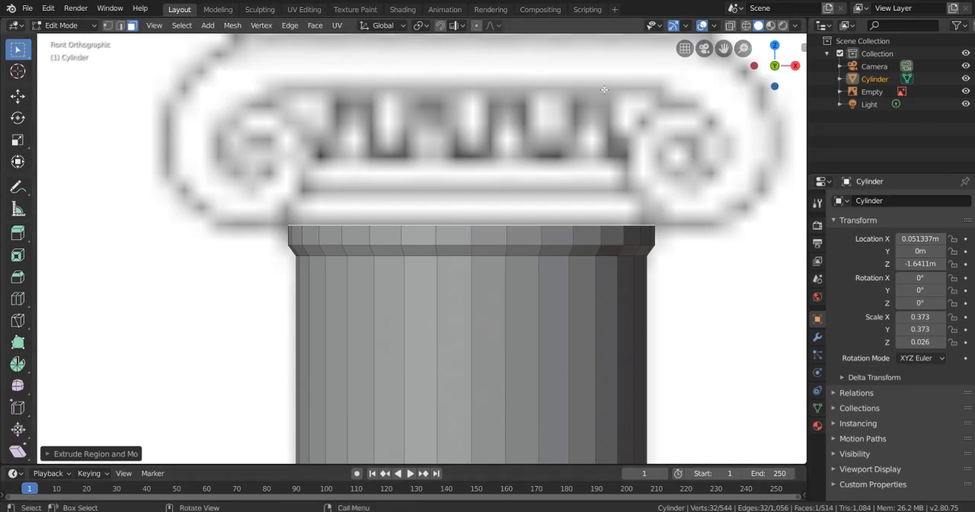
{"action": "key", "text": "e"}
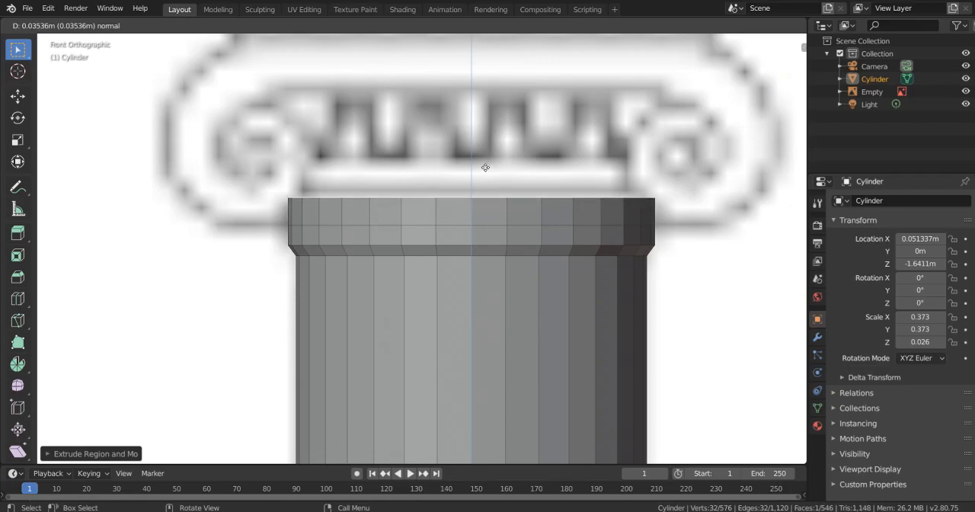
{"action": "left_click", "coordinate": [483, 162]}
- Try scaling the thin cap above the bands inward to about 0.84 and extruding a straight tier from it
{"action": "key", "text": "s"}
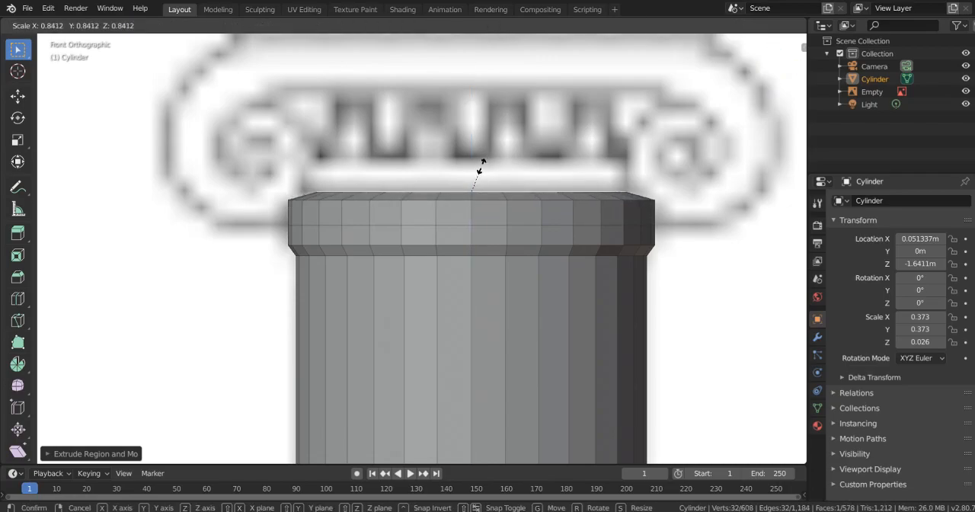
{"action": "left_click", "coordinate": [481, 163]}
{"action": "key", "text": "e"}
{"action": "left_click", "coordinate": [480, 154]}
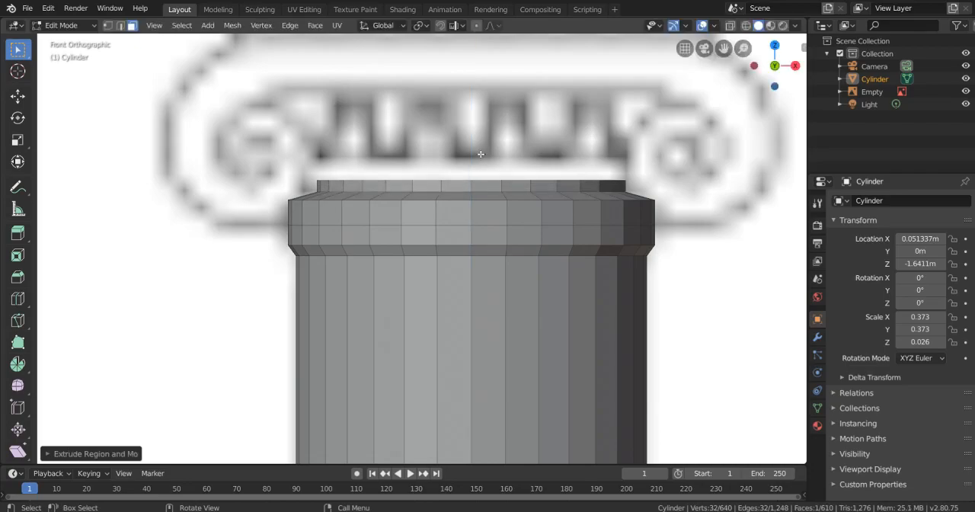
{"action": "key", "text": "ctrl+z"}
{"action": "key", "text": "ctrl+z"}
- Scale the thin cap's top face to about 0.9 and extrude a straight neck tier above it
{"action": "key", "text": "s"}
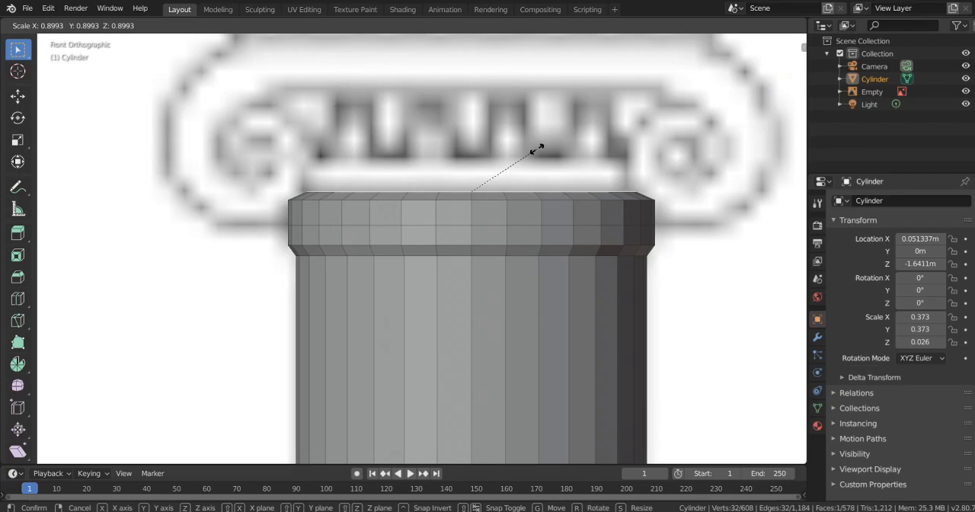
{"action": "left_click", "coordinate": [539, 149]}
{"action": "key", "text": "e"}
{"action": "left_click", "coordinate": [535, 137]}
- Extrude a thin lip scaled to about 1.02 above the neck and a taller section flared outward toward the volutes
{"action": "middle_click_drag", "start_coordinate": [537, 119], "coordinate": [525, 201], "text": "shift"}
{"action": "key", "text": "e"}
{"action": "left_click", "coordinate": [527, 203]}
{"action": "key", "text": "s"}
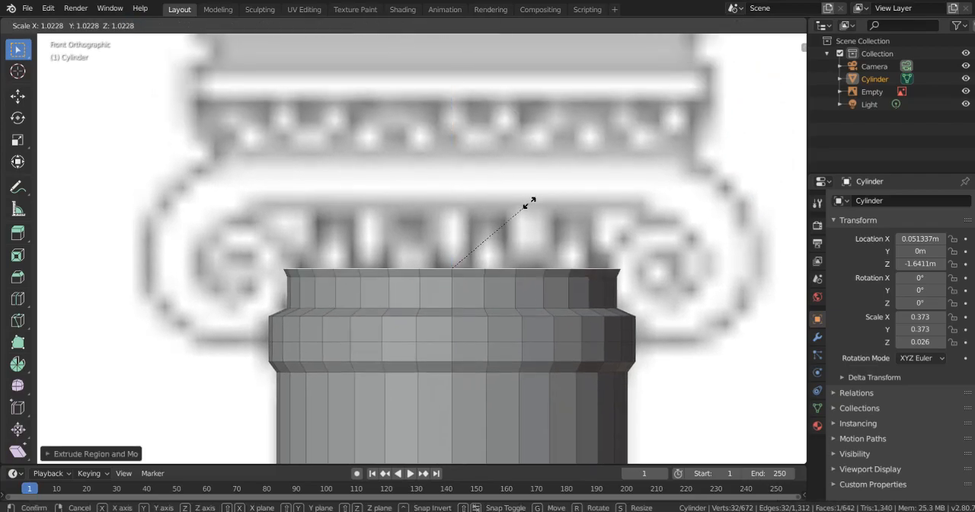
{"action": "left_click", "coordinate": [526, 202]}
{"action": "key", "text": "e"}
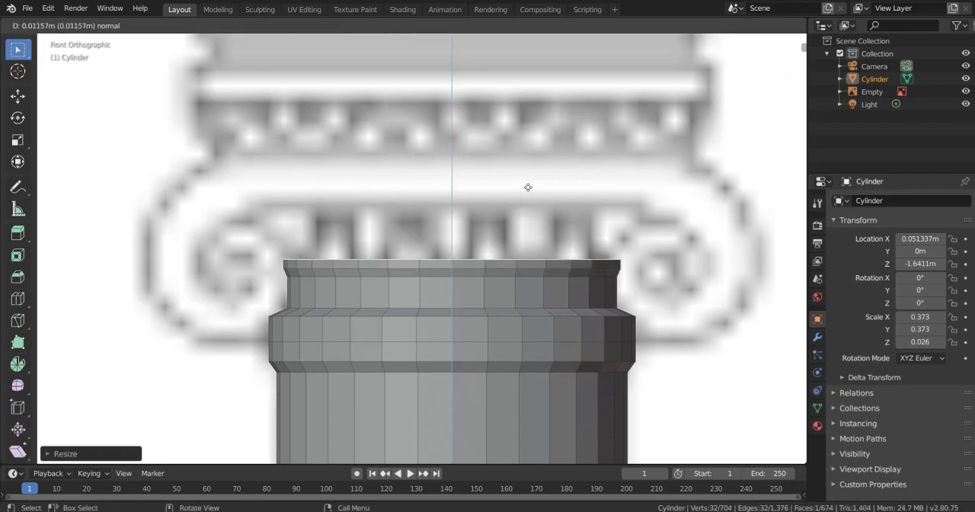
{"action": "left_click", "coordinate": [531, 148]}
{"action": "key", "text": "s"}
{"action": "left_click", "coordinate": [551, 142]}
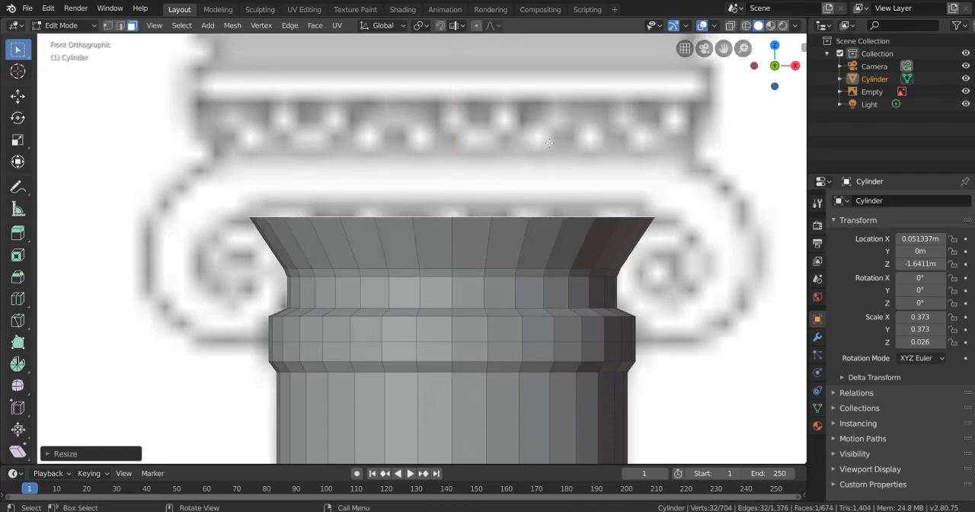
- Extrude a straight tier above the flare and top it with a thin overhanging ledge scaled to about 1.22
{"action": "key", "text": "e"}
{"action": "left_click", "coordinate": [538, 84]}
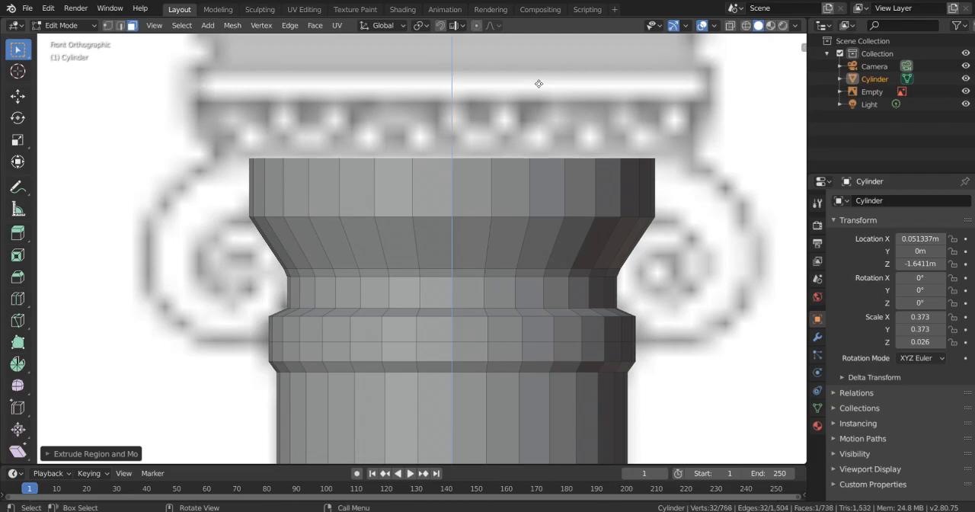
{"action": "key", "text": "s"}
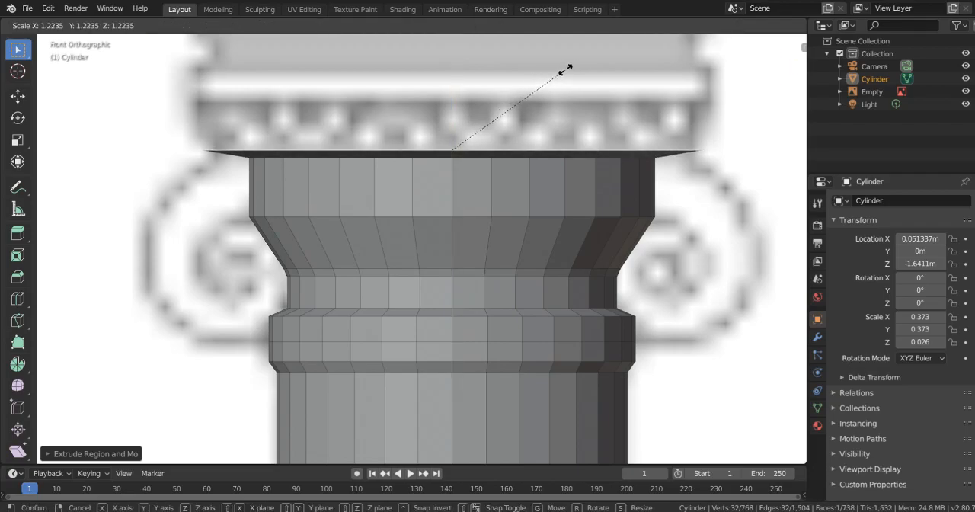
{"action": "left_click", "coordinate": [565, 69]}
- Extrude a straight band above the ledge and a wider tier flared out from it to match the reference molding
{"action": "key", "text": "e"}
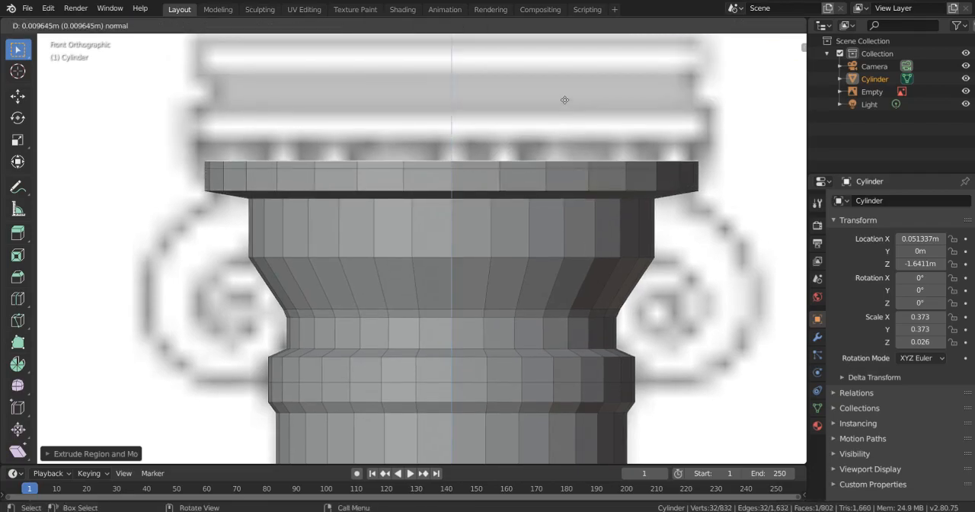
{"action": "left_click", "coordinate": [563, 83]}
{"action": "key", "text": "s"}
{"action": "left_click", "coordinate": [577, 83]}
{"action": "middle_click_drag", "start_coordinate": [571, 109], "coordinate": [571, 154], "text": "shift"}
{"action": "key", "text": "e"}
{"action": "left_click", "coordinate": [569, 146]}
- Extrude a thin step scaled inward above the wide tier and a straight recessed band on top of it
{"action": "key", "text": "e"}
{"action": "left_click", "coordinate": [570, 135]}
{"action": "key", "text": "s"}
{"action": "left_click", "coordinate": [561, 141]}
{"action": "key", "text": "e"}
{"action": "left_click", "coordinate": [561, 128]}
- Extrude a thin ledge scaled outward to about 1.08 and a straight slab above it to finish the capital's top
{"action": "middle_click_drag", "start_coordinate": [561, 129], "coordinate": [561, 146], "text": "shift"}
{"action": "key", "text": "e"}
{"action": "left_click", "coordinate": [561, 145]}
{"action": "key", "text": "s"}
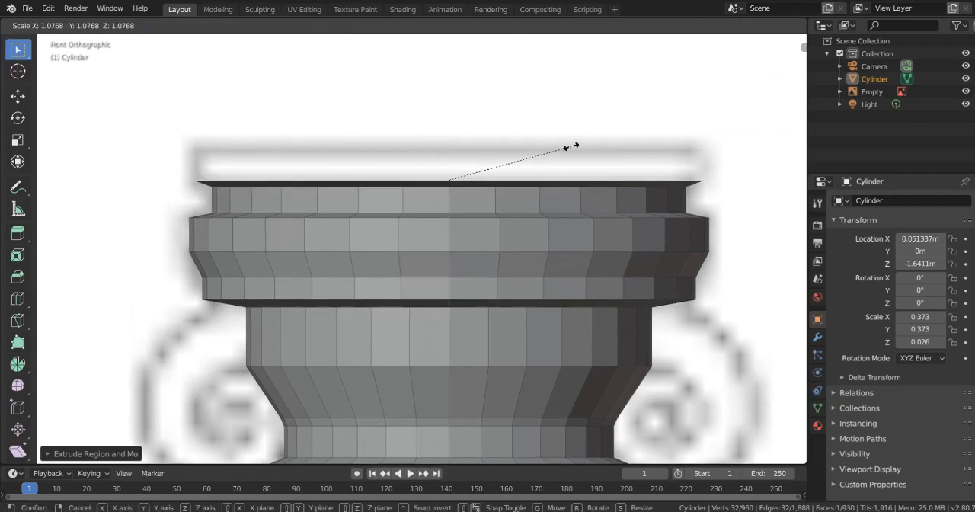
{"action": "left_click", "coordinate": [570, 145]}
{"action": "key", "text": "e"}
{"action": "left_click", "coordinate": [569, 112]}
- Hide the Empty holding the reference image and inspect the whole column from an angle
{"action": "scroll", "coordinate": [549, 330], "scroll_direction": "down", "scroll_amount": 4}
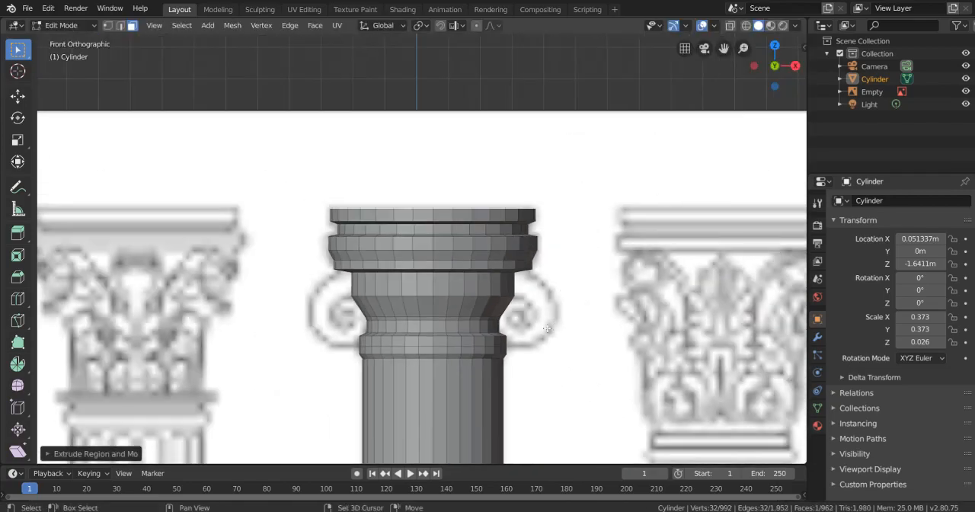
{"action": "middle_click_drag", "start_coordinate": [469, 358], "coordinate": [497, 103], "text": "shift"}
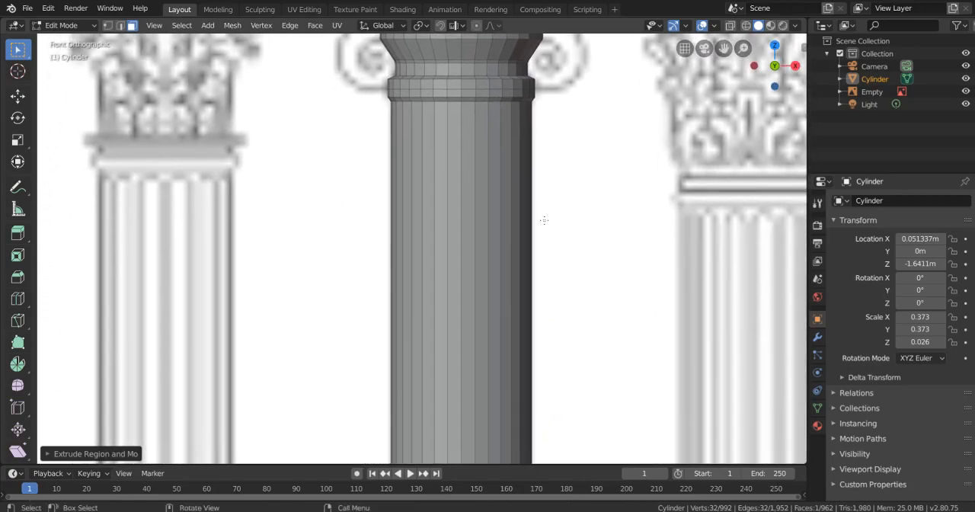
{"action": "scroll", "coordinate": [544, 212], "scroll_direction": "down", "scroll_amount": 6}
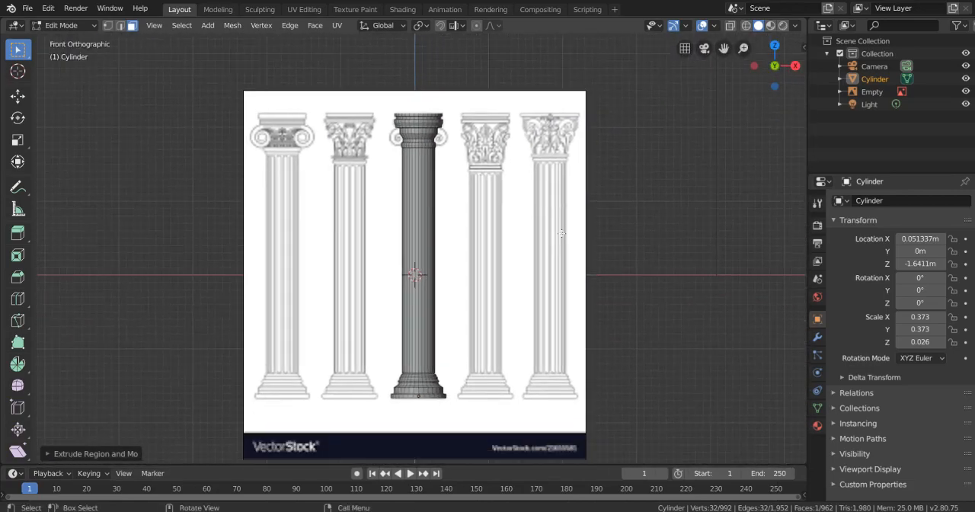
{"action": "left_click", "coordinate": [964, 92]}
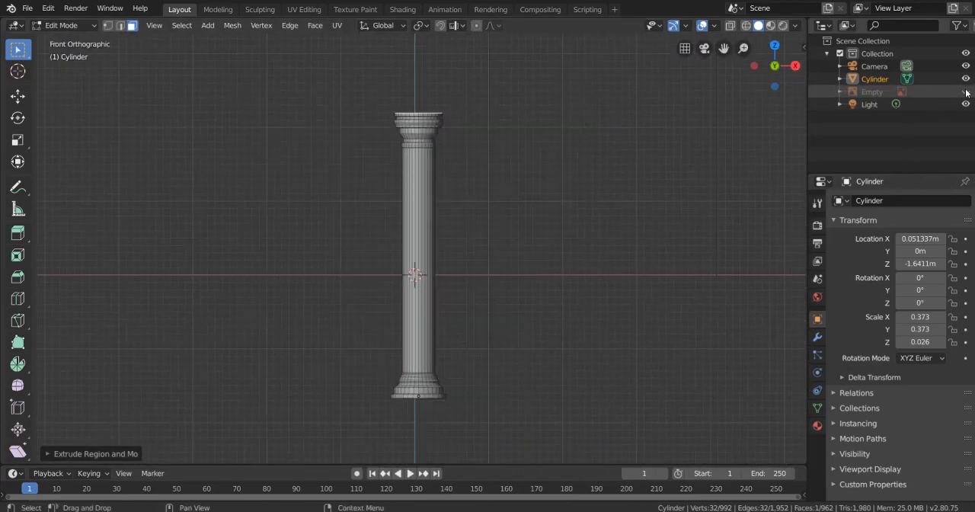
{"action": "key", "text": "Tab"}
{"action": "middle_click_drag", "start_coordinate": [526, 257], "coordinate": [455, 281]}
{"action": "scroll", "coordinate": [456, 281], "scroll_direction": "up", "scroll_amount": 1}
{"action": "key", "text": "Tab"}
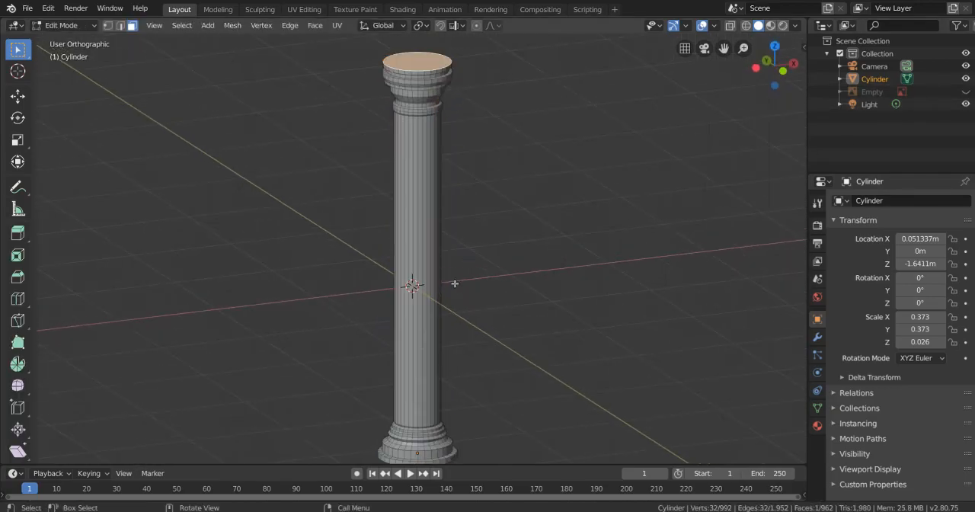
- Select one long vertical face of the shaft and switch the viewport shading to wireframe
{"action": "scroll", "coordinate": [450, 283], "scroll_direction": "up", "scroll_amount": 3}
{"action": "scroll", "coordinate": [432, 294], "scroll_direction": "up", "scroll_amount": 1}
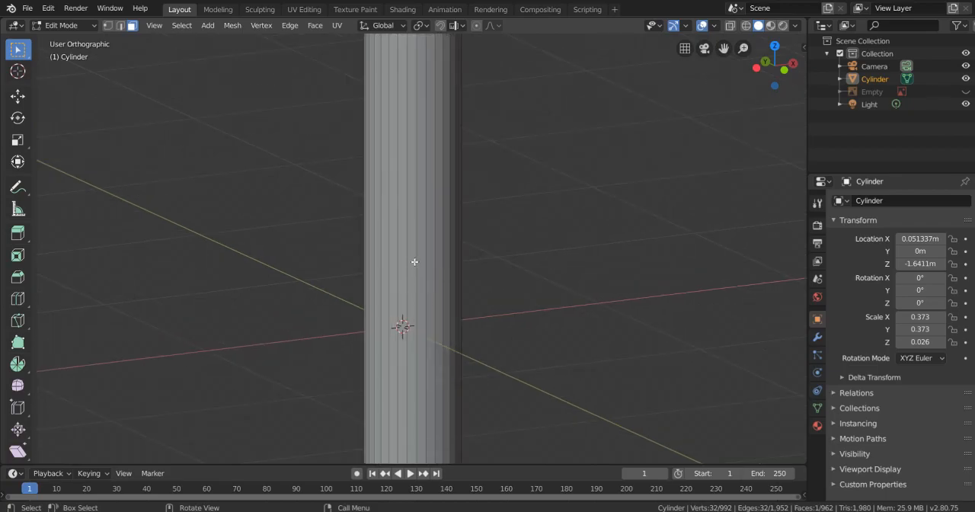
{"action": "left_click", "coordinate": [404, 284]}
{"action": "mouse_move", "coordinate": [450, 297]}
{"action": "middle_mouse_down"}
{"action": "mouse_move", "coordinate": [419, 291]}
{"action": "mouse_move", "coordinate": [413, 270]}
{"action": "middle_mouse_up"}
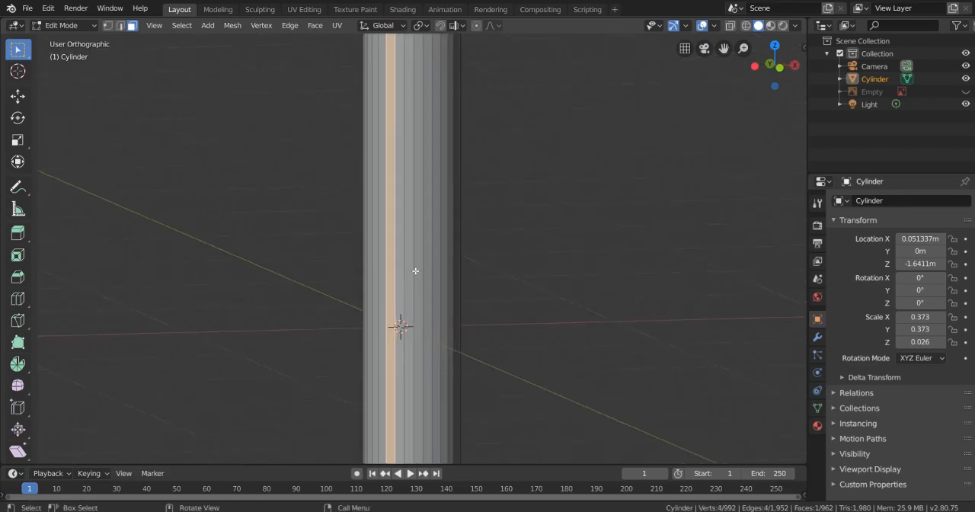
{"action": "key", "text": "z"}
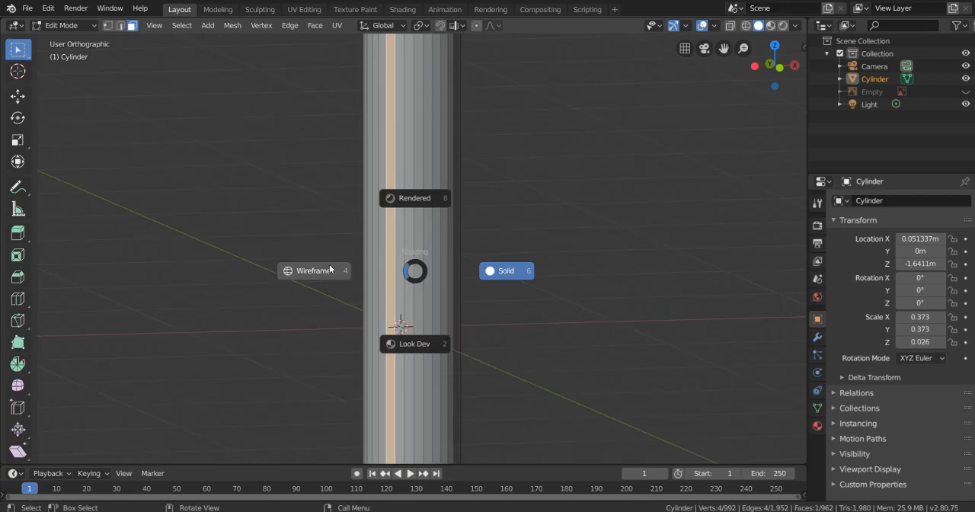
{"action": "key", "text": "Escape"}
{"action": "key", "text": "z"}
{"action": "left_click", "coordinate": [265, 267]}
- Box-select all the long vertical faces around the shaft
{"action": "key", "text": "c"}
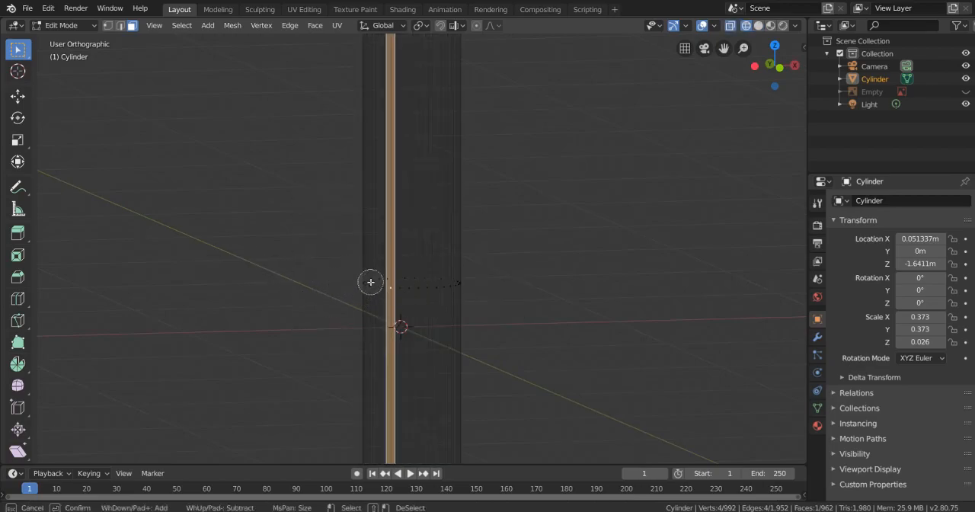
{"action": "key", "text": "Escape"}
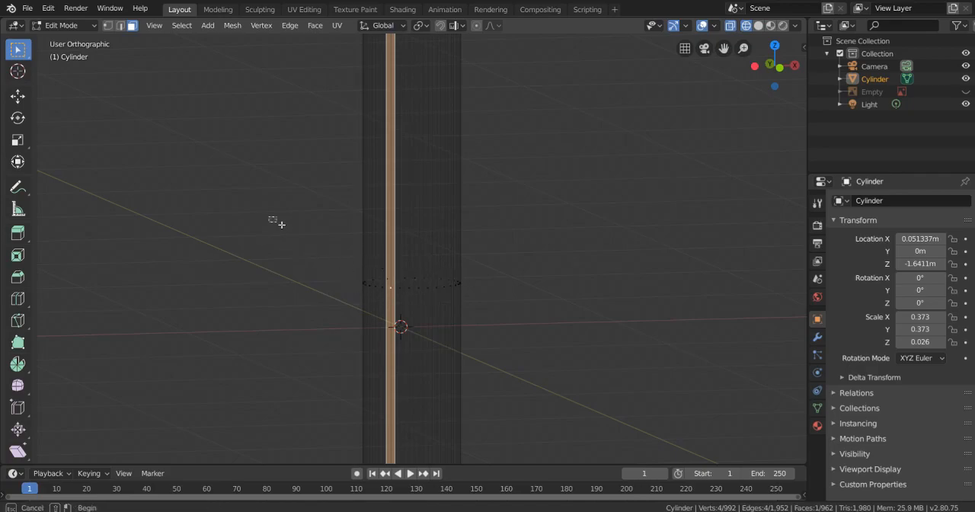
{"action": "left_click_drag", "start_coordinate": [273, 218], "coordinate": [507, 327]}
{"action": "scroll", "coordinate": [497, 333], "scroll_direction": "down", "scroll_amount": 4}
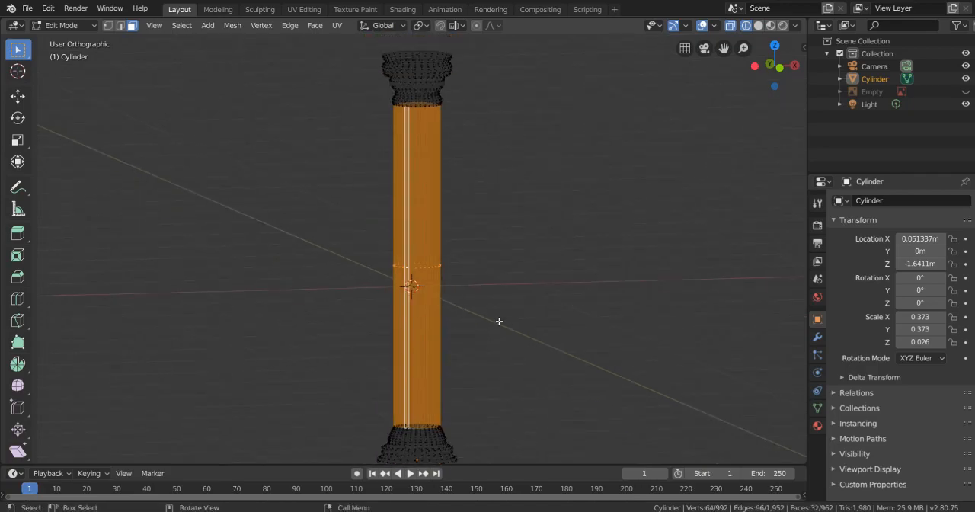
{"action": "scroll", "coordinate": [497, 320], "scroll_direction": "up", "scroll_amount": 1}
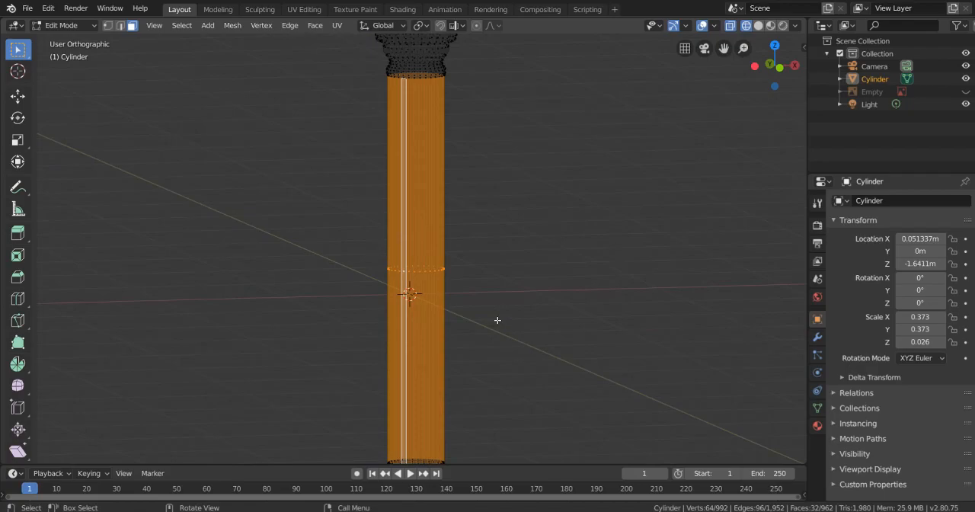
{"action": "scroll", "coordinate": [520, 345], "scroll_direction": "up", "scroll_amount": 1}
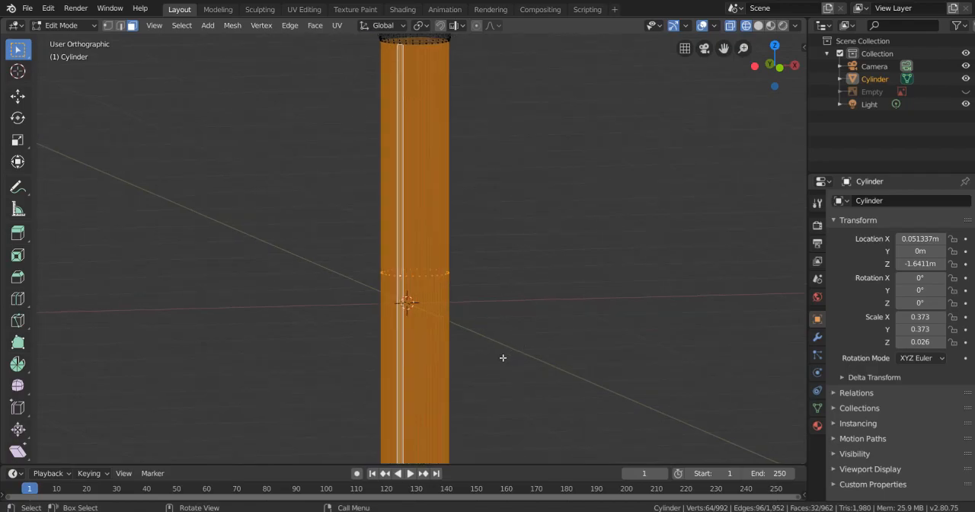
- Inset the selected shaft faces by about 1.87 m, enable the Individual option, and undo that inset
{"action": "key", "text": "i"}
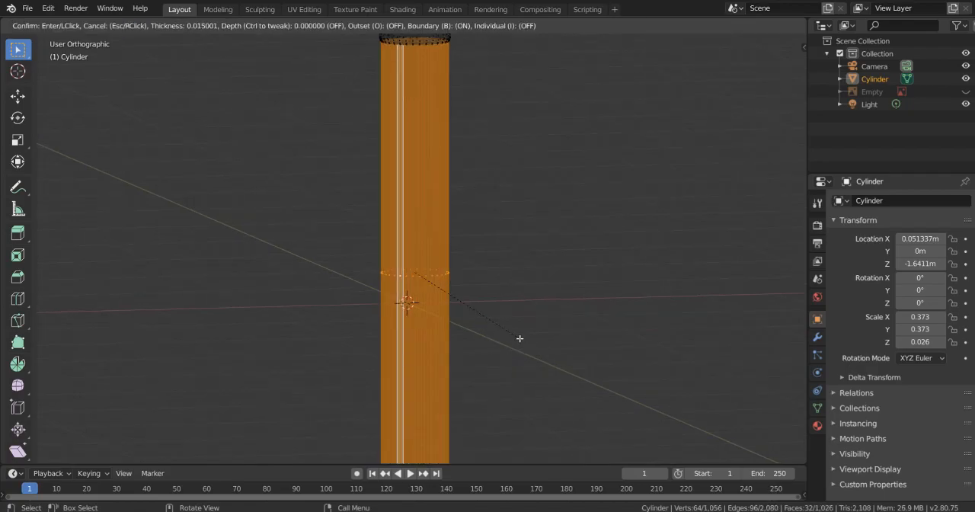
{"action": "left_click", "coordinate": [449, 287]}
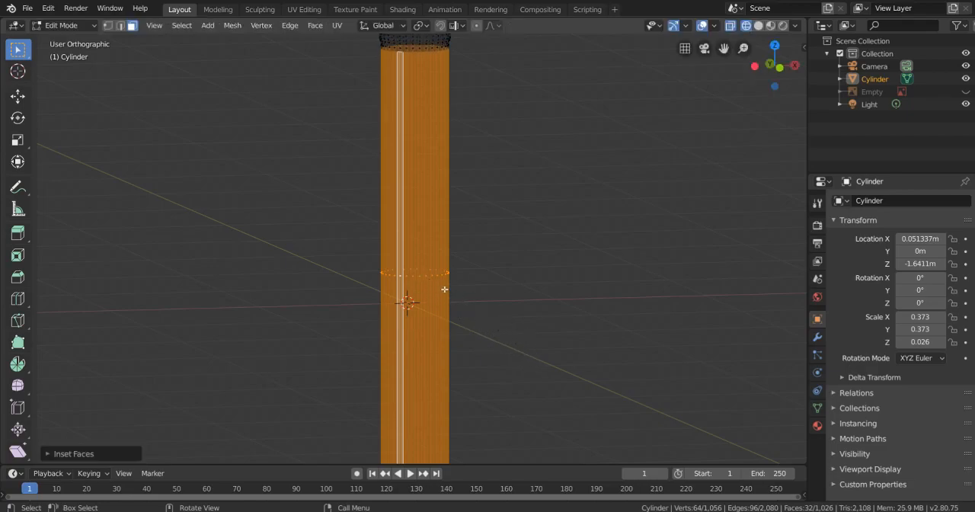
{"action": "left_click", "coordinate": [47, 454]}
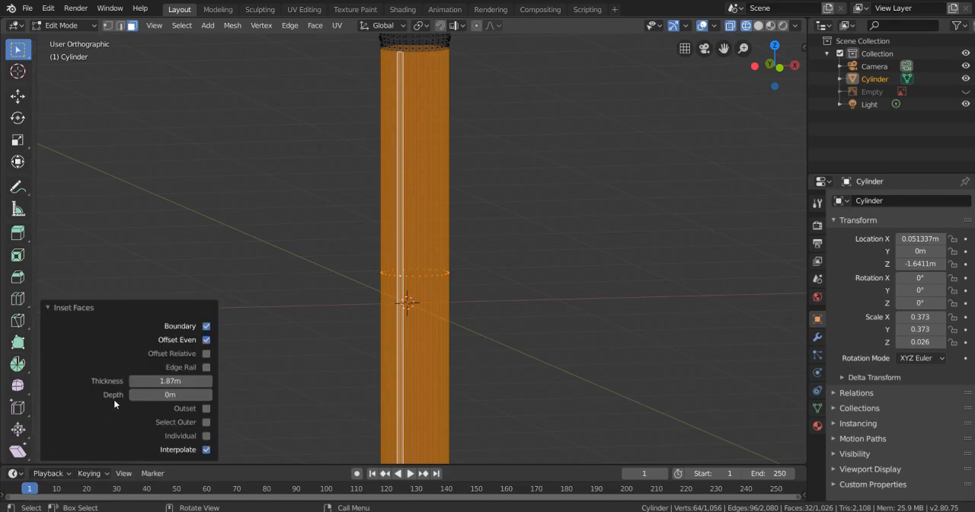
{"action": "left_click", "coordinate": [206, 436]}
{"action": "scroll", "coordinate": [318, 328], "scroll_direction": "down", "scroll_amount": 1}
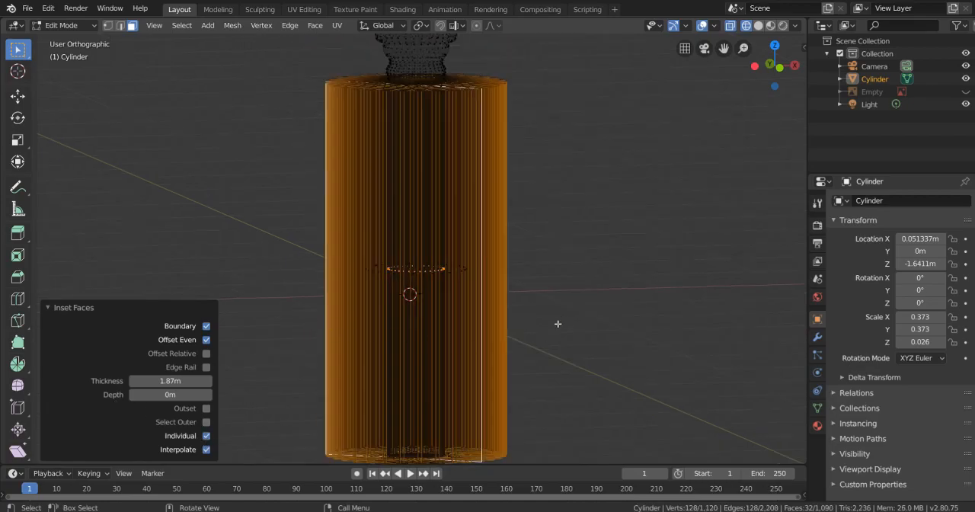
{"action": "key", "text": "ctrl+z"}
{"action": "scroll", "coordinate": [558, 312], "scroll_direction": "up", "scroll_amount": 2}
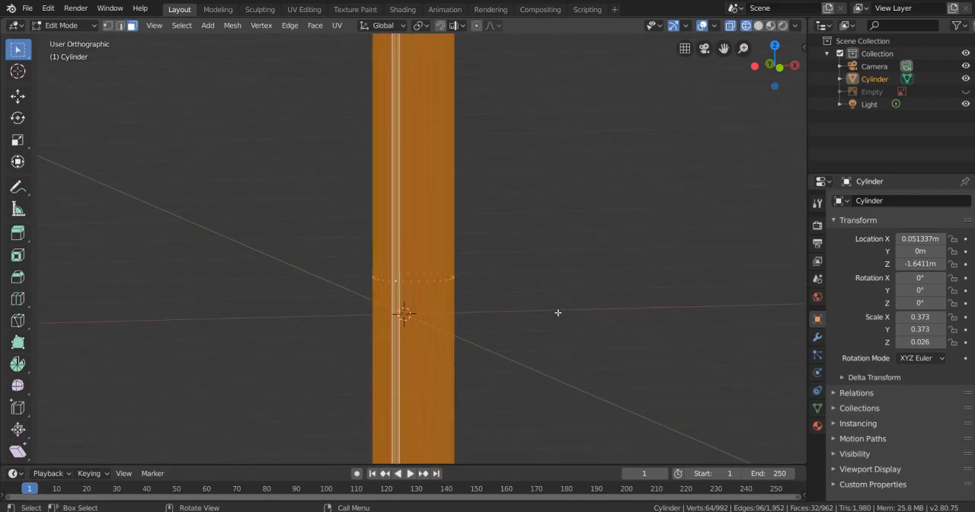
{"action": "key", "text": "i"}
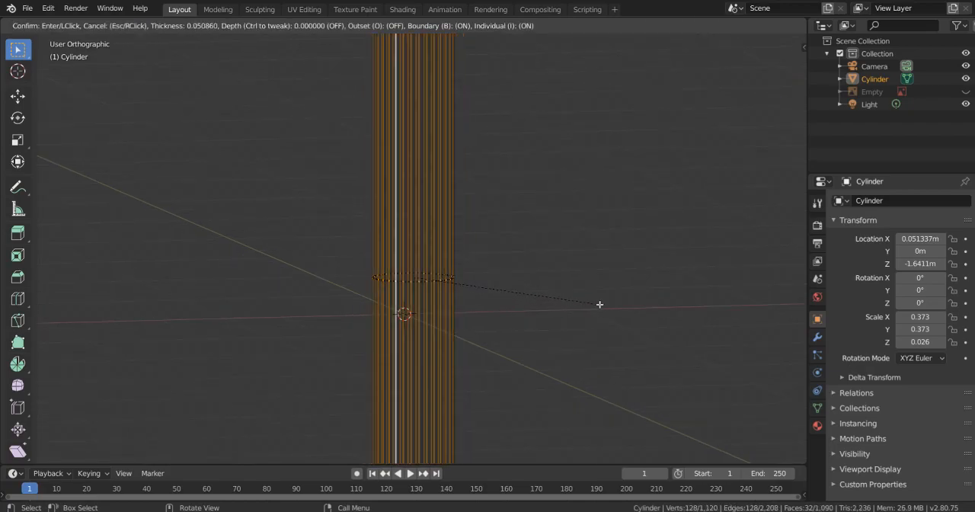
{"action": "key", "text": "Escape"}
- Inset each selected shaft face individually with a thickness of about 0.019 m
{"action": "scroll", "coordinate": [525, 264], "scroll_direction": "up", "scroll_amount": 4}
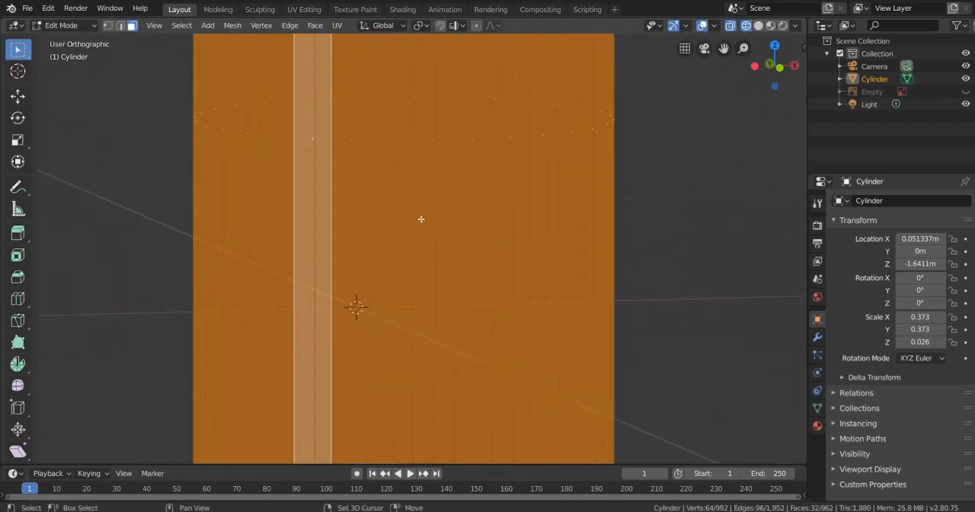
{"action": "scroll", "coordinate": [560, 330], "scroll_direction": "down", "scroll_amount": 1}
{"action": "key", "text": "i"}
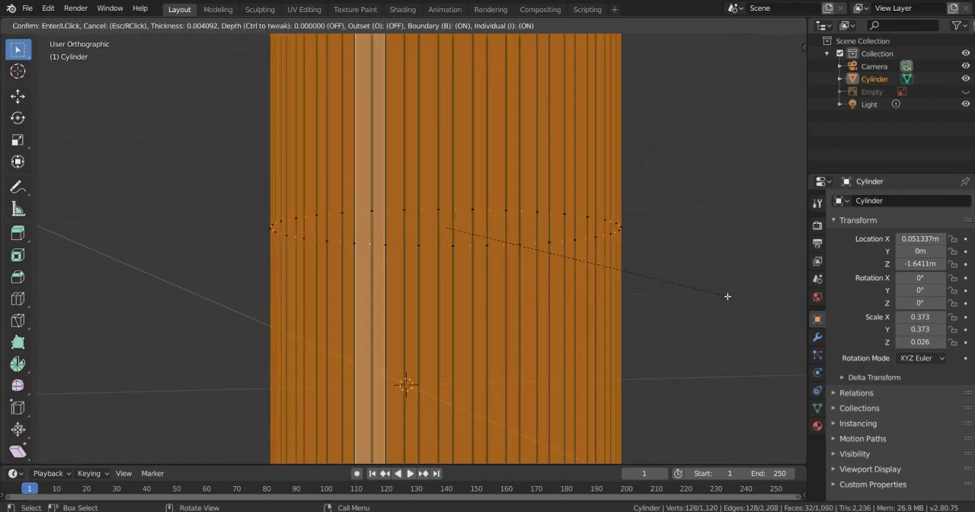
{"action": "key", "text": "i"}
{"action": "left_click", "coordinate": [724, 295]}
{"action": "middle_click_drag", "start_coordinate": [493, 177], "coordinate": [476, 344]}
{"action": "scroll", "coordinate": [448, 148], "scroll_direction": "down", "scroll_amount": 5}
{"action": "middle_click_drag", "start_coordinate": [460, 110], "coordinate": [460, 295], "text": "shift"}
{"action": "middle_click_drag", "start_coordinate": [458, 156], "coordinate": [448, 272], "text": "shift"}
{"action": "middle_click_drag", "start_coordinate": [447, 230], "coordinate": [453, 266]}
{"action": "scroll", "coordinate": [444, 183], "scroll_direction": "up", "scroll_amount": 2}
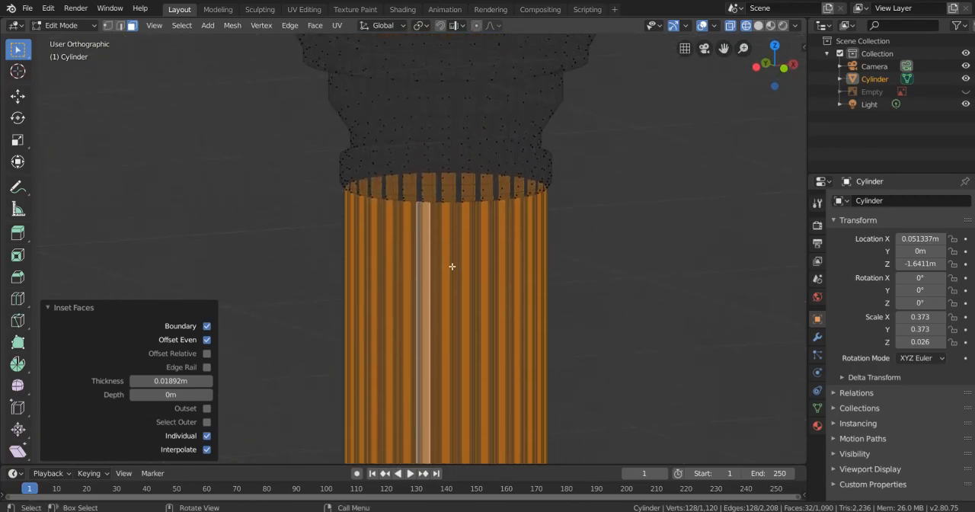
- Return to solid shading and scale the inset shaft faces to about 0.986 to sink the flutes, then leave Edit Mode
{"action": "scroll", "coordinate": [454, 259], "scroll_direction": "up", "scroll_amount": 3}
{"action": "key", "text": "Tab"}
{"action": "key", "text": "Tab"}
{"action": "key", "text": "z"}
{"action": "left_click", "coordinate": [604, 233]}
{"action": "mouse_move", "coordinate": [528, 242]}
{"action": "middle_mouse_down"}
{"action": "mouse_move", "coordinate": [556, 236]}
{"action": "mouse_move", "coordinate": [543, 236]}
{"action": "mouse_move", "coordinate": [611, 257]}
{"action": "middle_mouse_up"}
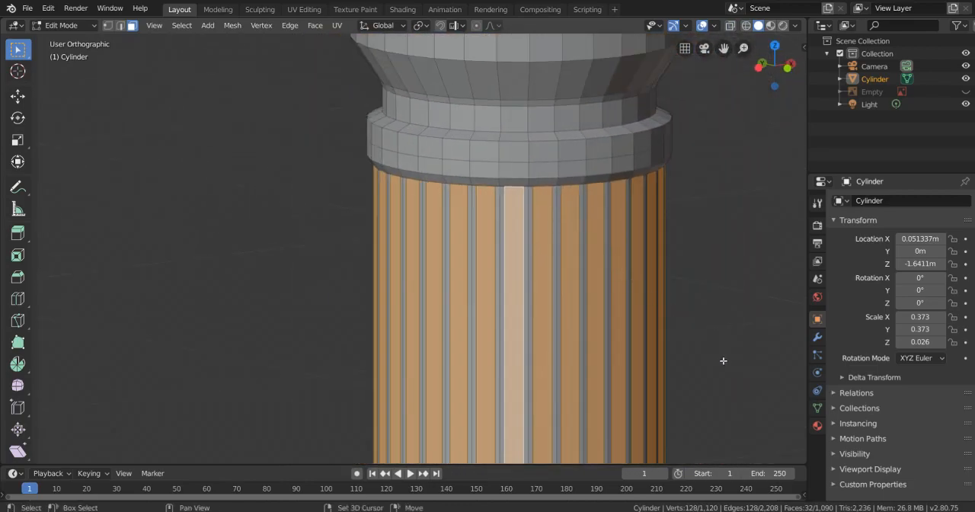
{"action": "middle_click_drag", "start_coordinate": [723, 360], "coordinate": [683, 257], "text": "shift"}
{"action": "key", "text": "s"}
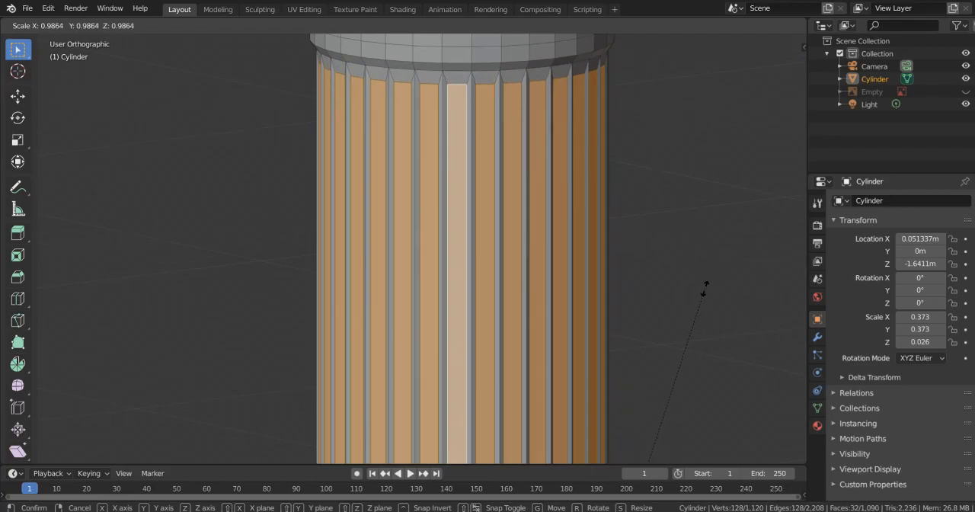
{"action": "left_click", "coordinate": [703, 290]}
{"action": "key", "text": "Tab"}
- Examine the fluted shaft, capital and base of the column from several angles in Object Mode
{"action": "scroll", "coordinate": [562, 268], "scroll_direction": "down", "scroll_amount": 6}
{"action": "scroll", "coordinate": [556, 221], "scroll_direction": "up", "scroll_amount": 5}
{"action": "middle_click_drag", "start_coordinate": [378, 261], "coordinate": [337, 331]}
{"action": "middle_click_drag", "start_coordinate": [333, 289], "coordinate": [310, 287]}
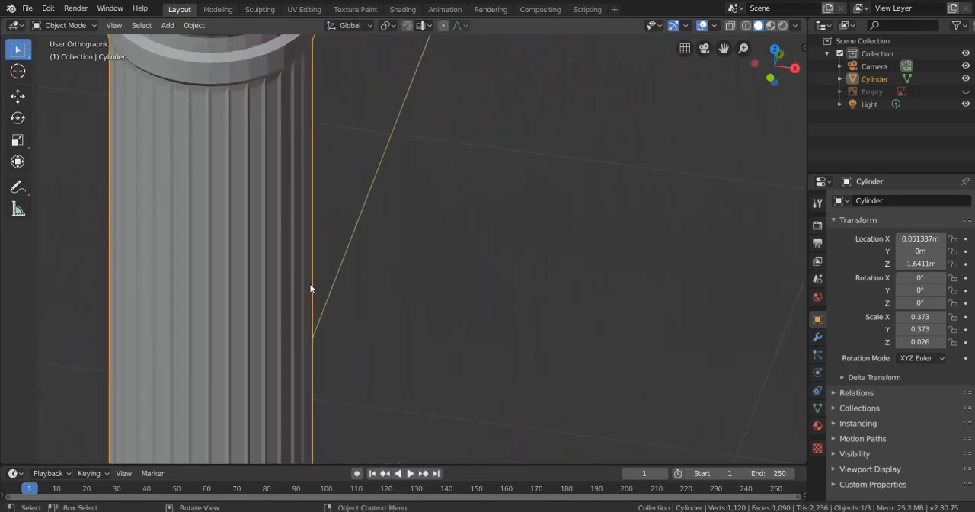
{"action": "scroll", "coordinate": [310, 288], "scroll_direction": "down", "scroll_amount": 5}
{"action": "middle_click_drag", "start_coordinate": [322, 325], "coordinate": [480, 241]}
{"action": "scroll", "coordinate": [480, 241], "scroll_direction": "down", "scroll_amount": 4}
{"action": "scroll", "coordinate": [470, 304], "scroll_direction": "up", "scroll_amount": 3}
{"action": "middle_click_drag", "start_coordinate": [448, 339], "coordinate": [458, 297]}
{"action": "scroll", "coordinate": [458, 296], "scroll_direction": "up", "scroll_amount": 4}
{"action": "scroll", "coordinate": [535, 296], "scroll_direction": "down", "scroll_amount": 1}
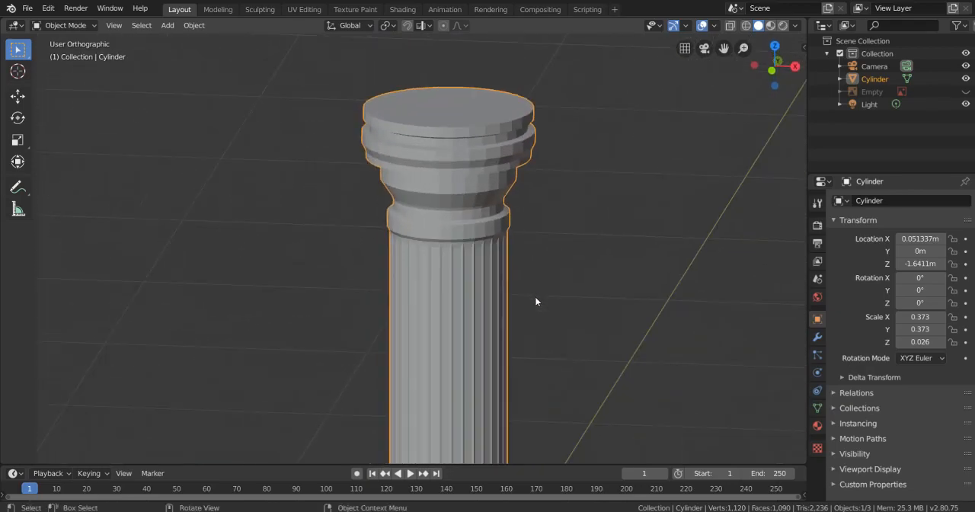
{"action": "middle_click_drag", "start_coordinate": [535, 297], "coordinate": [529, 242], "text": "shift"}
{"action": "scroll", "coordinate": [522, 291], "scroll_direction": "down", "scroll_amount": 3}
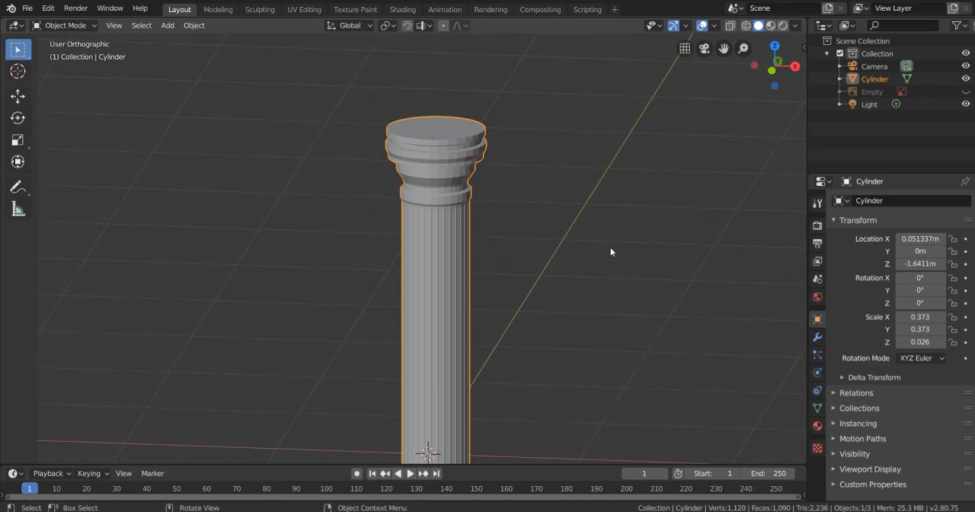
{"action": "scroll", "coordinate": [475, 345], "scroll_direction": "down", "scroll_amount": 4}
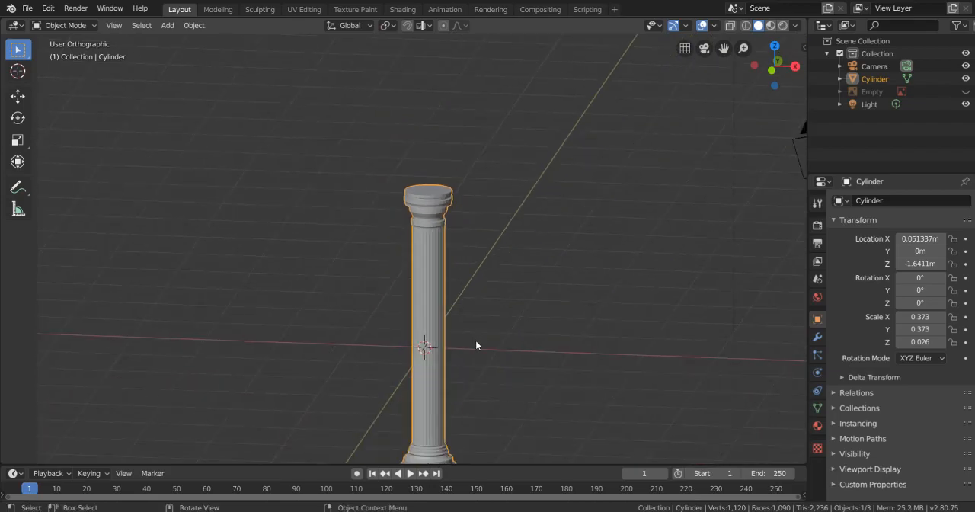
{"action": "scroll", "coordinate": [492, 248], "scroll_direction": "up", "scroll_amount": 3}
{"action": "middle_click_drag", "start_coordinate": [495, 338], "coordinate": [475, 244], "text": "shift"}
{"action": "scroll", "coordinate": [484, 238], "scroll_direction": "down", "scroll_amount": 1}
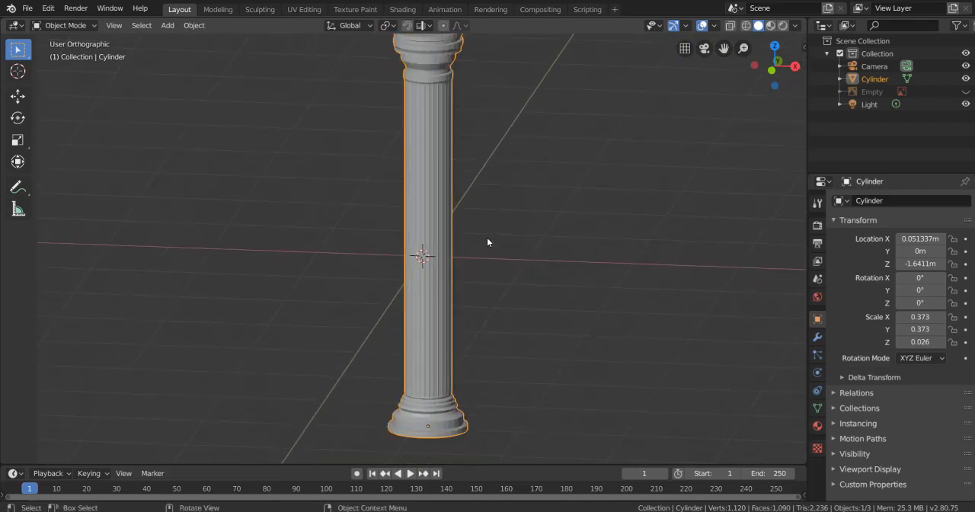
- Add a Subdivision Surface modifier to the column and set its viewport subdivisions to 2
{"action": "left_click", "coordinate": [817, 336]}
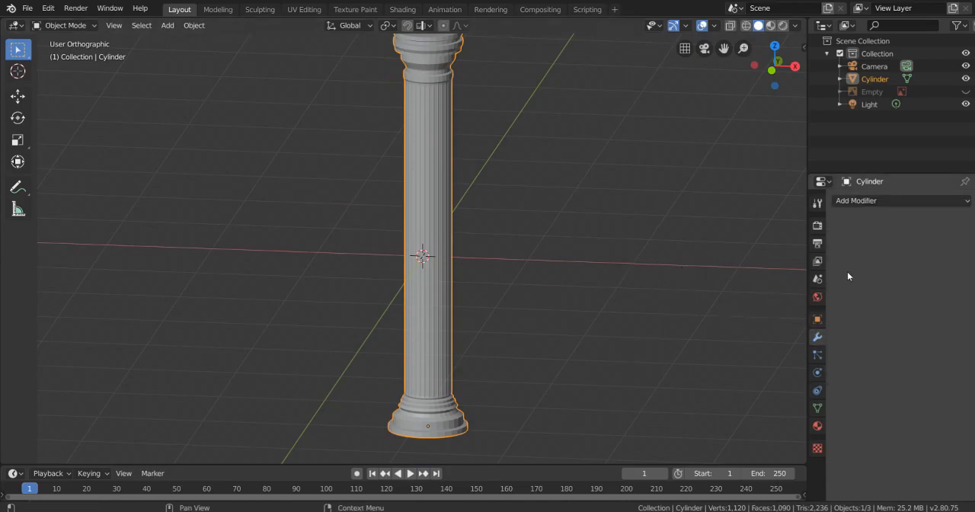
{"action": "left_click", "coordinate": [869, 201]}
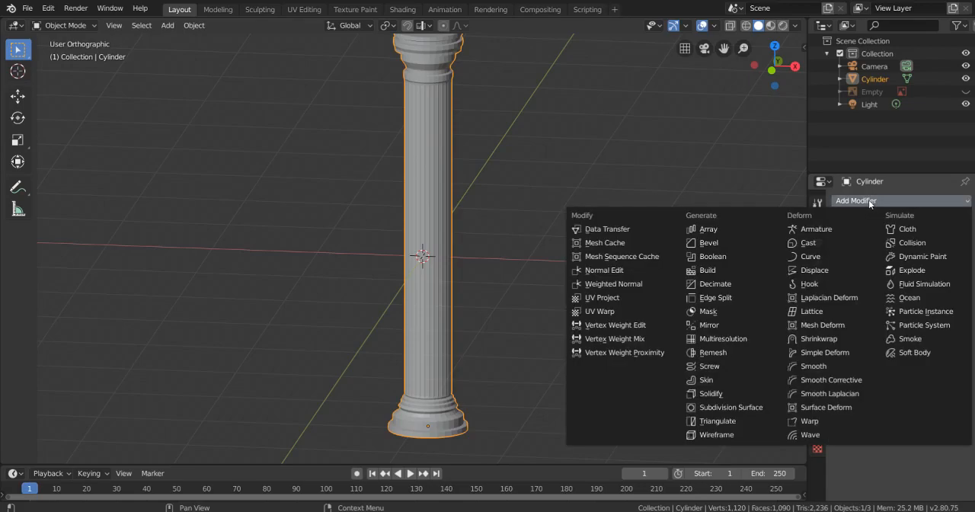
{"action": "left_click", "coordinate": [753, 408]}
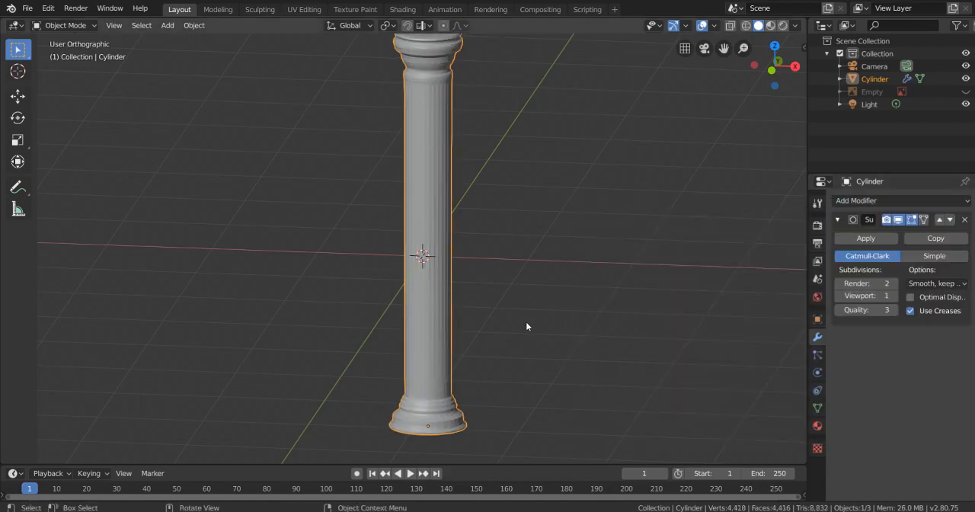
{"action": "scroll", "coordinate": [525, 326], "scroll_direction": "up", "scroll_amount": 8}
{"action": "middle_click_drag", "start_coordinate": [480, 191], "coordinate": [486, 313]}
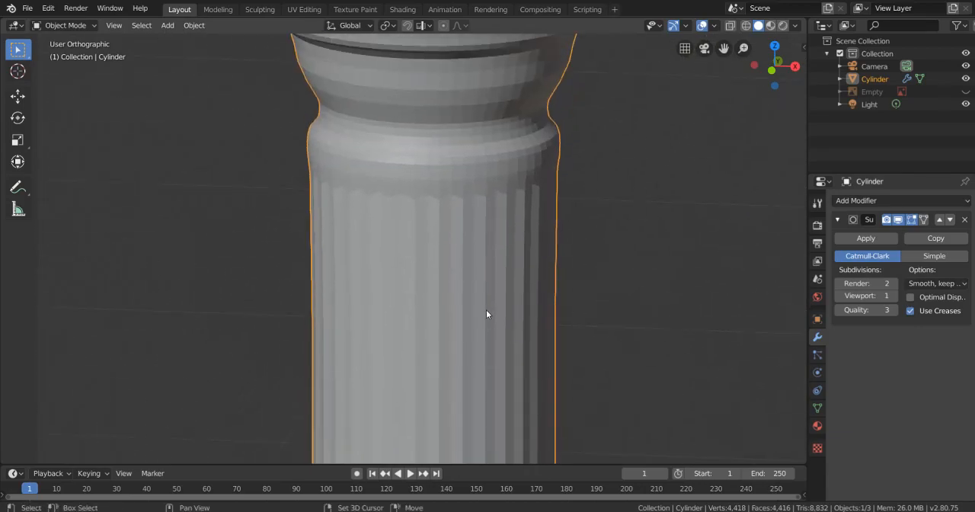
{"action": "left_click", "coordinate": [894, 296]}
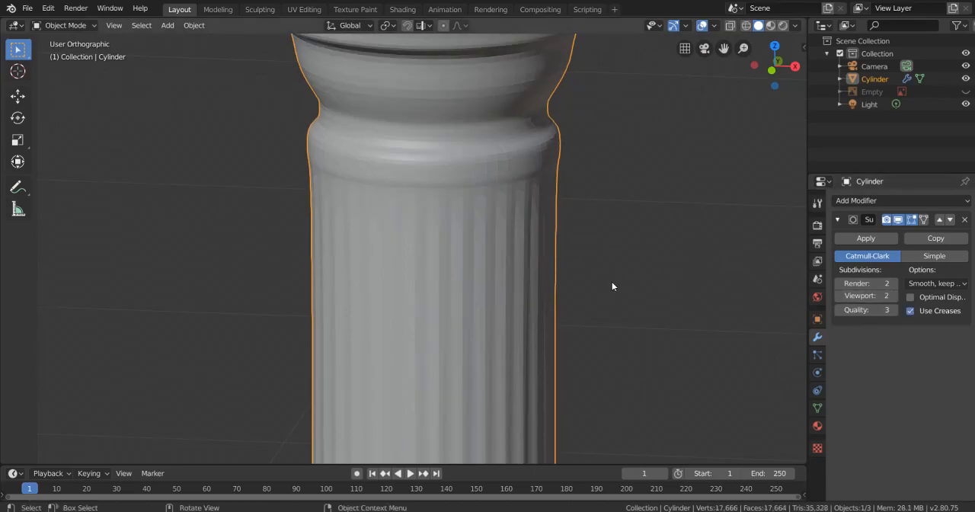
- Examine the subdivided column up close, from several angles and in front view
{"action": "scroll", "coordinate": [611, 280], "scroll_direction": "down", "scroll_amount": 2}
{"action": "middle_click_drag", "start_coordinate": [519, 242], "coordinate": [388, 220]}
{"action": "scroll", "coordinate": [385, 217], "scroll_direction": "up", "scroll_amount": 1}
{"action": "middle_click_drag", "start_coordinate": [307, 163], "coordinate": [400, 316], "text": "shift"}
{"action": "scroll", "coordinate": [325, 219], "scroll_direction": "up", "scroll_amount": 2}
{"action": "middle_click_drag", "start_coordinate": [305, 218], "coordinate": [374, 218]}
{"action": "middle_click_drag", "start_coordinate": [530, 227], "coordinate": [486, 267], "text": "shift"}
{"action": "scroll", "coordinate": [538, 298], "scroll_direction": "down", "scroll_amount": 5}
{"action": "key", "text": "KP_1"}
{"action": "scroll", "coordinate": [555, 300], "scroll_direction": "down", "scroll_amount": 1}
{"action": "middle_click_drag", "start_coordinate": [603, 422], "coordinate": [553, 37], "text": "shift"}
{"action": "scroll", "coordinate": [542, 228], "scroll_direction": "up", "scroll_amount": 3}
{"action": "scroll", "coordinate": [519, 268], "scroll_direction": "down", "scroll_amount": 5}
{"action": "middle_click_drag", "start_coordinate": [527, 227], "coordinate": [534, 203], "text": "shift"}
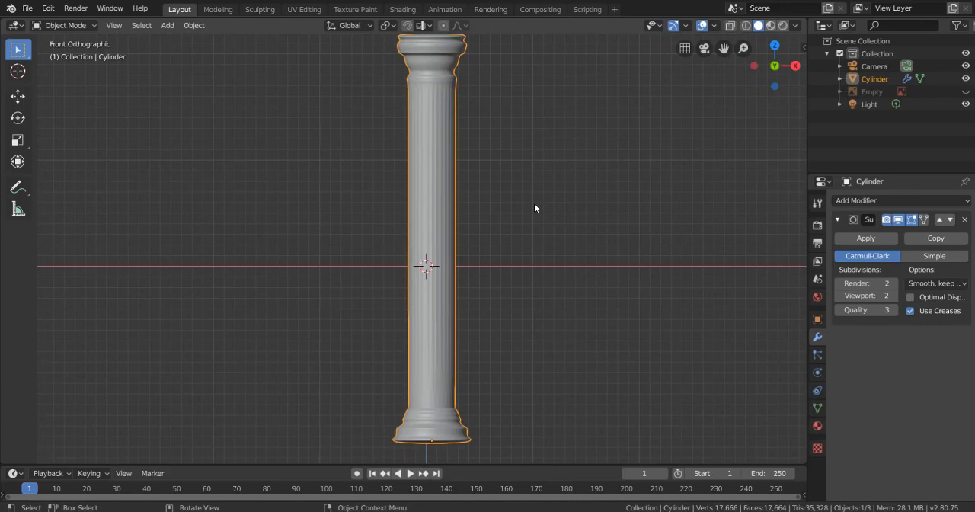
- Add two loop cuts to the base's wide lower band, slid to about 0.76 and -0.79, to sharpen its edges
{"action": "scroll", "coordinate": [484, 217], "scroll_direction": "up", "scroll_amount": 2}
{"action": "middle_click_drag", "start_coordinate": [521, 233], "coordinate": [528, 153], "text": "shift"}
{"action": "middle_click_drag", "start_coordinate": [518, 336], "coordinate": [521, 261], "text": "shift"}
{"action": "scroll", "coordinate": [522, 267], "scroll_direction": "up", "scroll_amount": 3}
{"action": "middle_click_drag", "start_coordinate": [511, 443], "coordinate": [511, 363], "text": "shift"}
{"action": "key", "text": "Tab"}
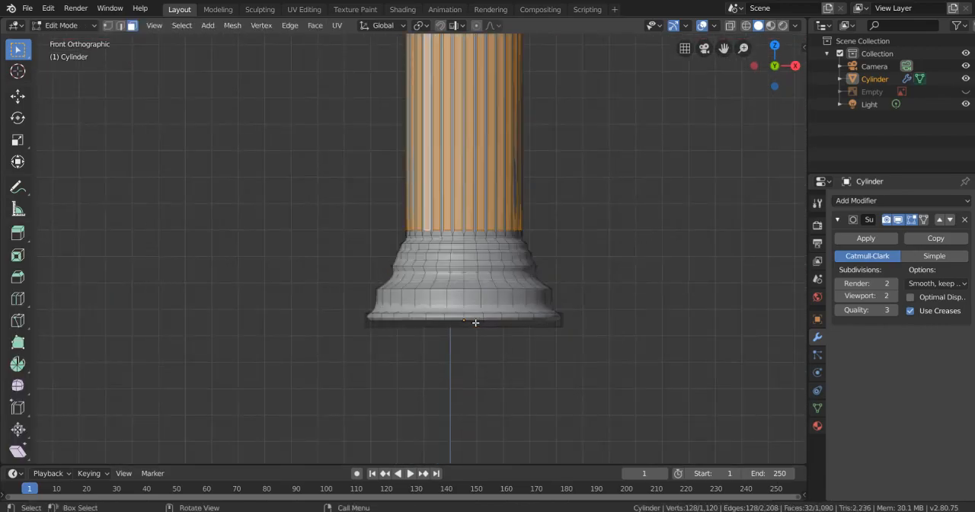
{"action": "key", "text": "ctrl+r"}
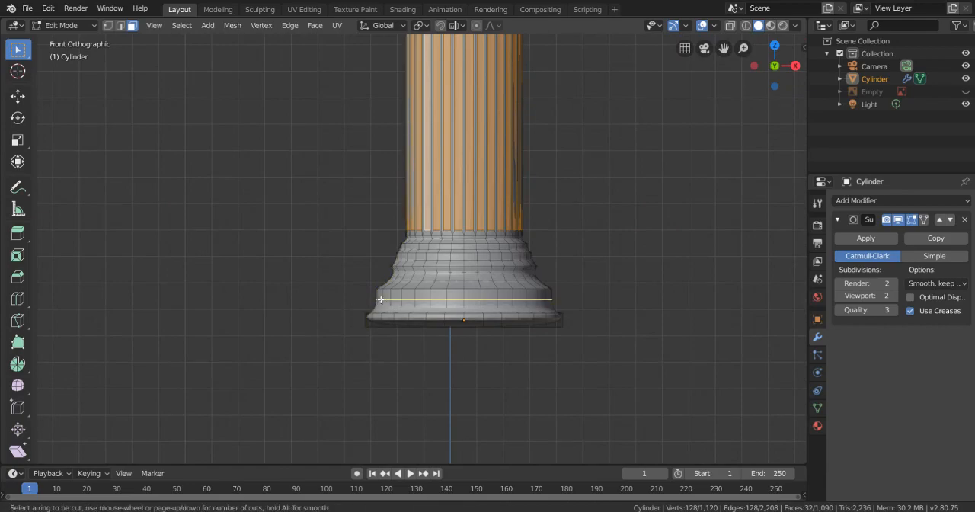
{"action": "left_click", "coordinate": [381, 300]}
{"action": "left_click", "coordinate": [382, 301]}
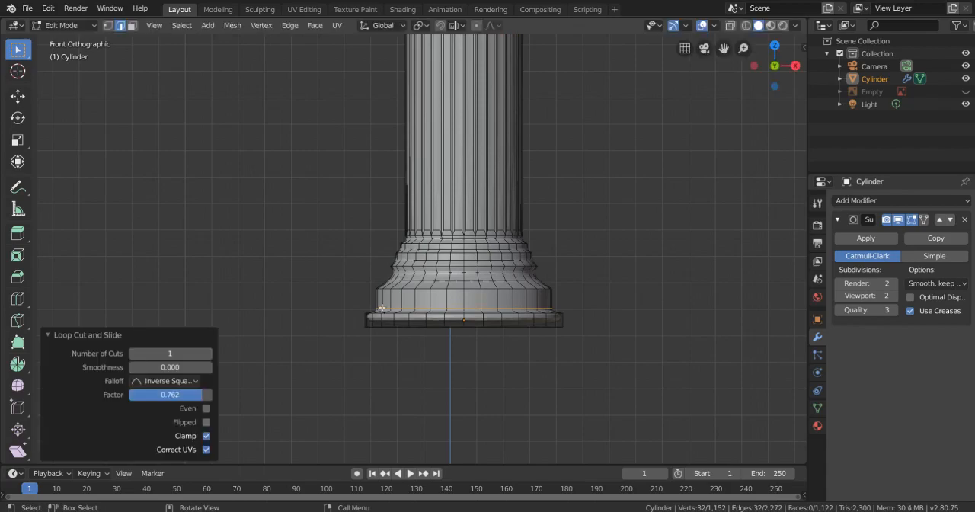
{"action": "left_click", "coordinate": [382, 299]}
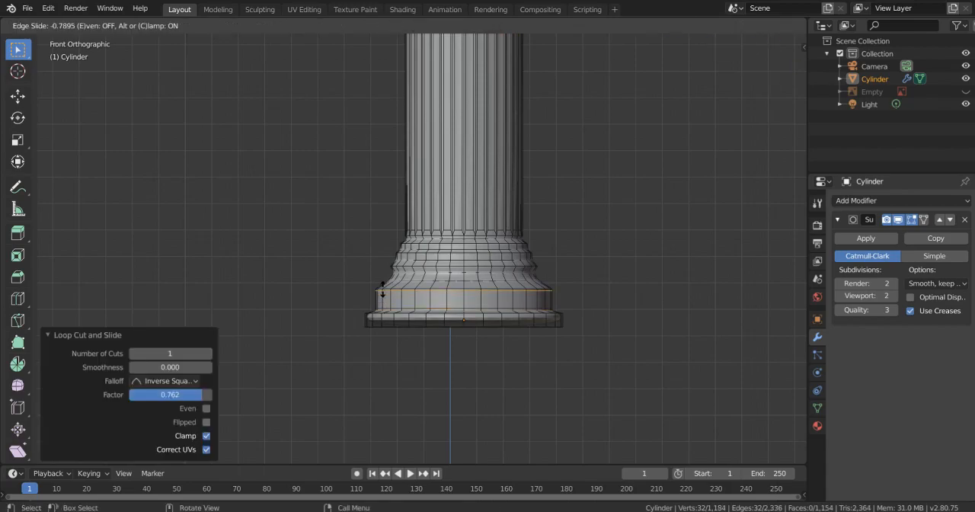
{"action": "left_click", "coordinate": [381, 293]}
{"action": "key", "text": "Tab"}
{"action": "scroll", "coordinate": [486, 344], "scroll_direction": "up", "scroll_amount": 5}
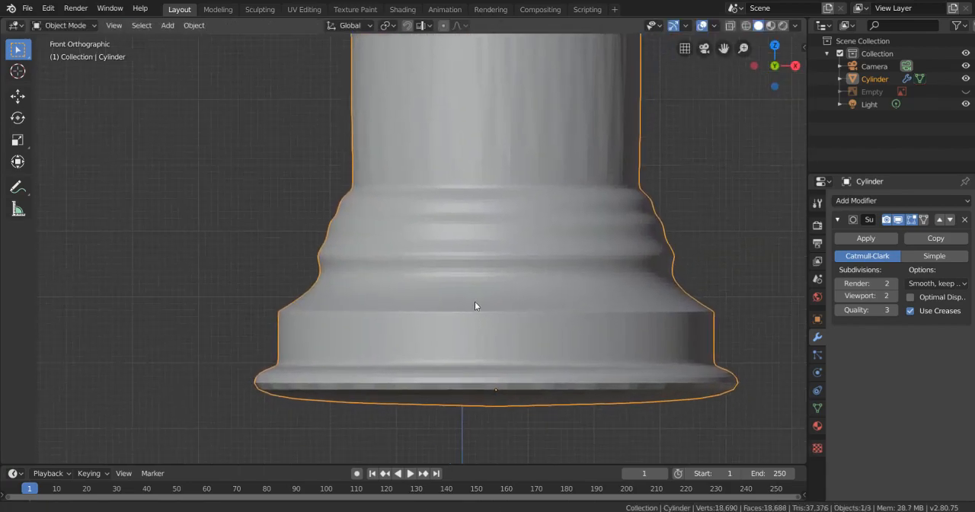
- Apply Shade Smooth to the column object
{"action": "scroll", "coordinate": [345, 292], "scroll_direction": "down", "scroll_amount": 8}
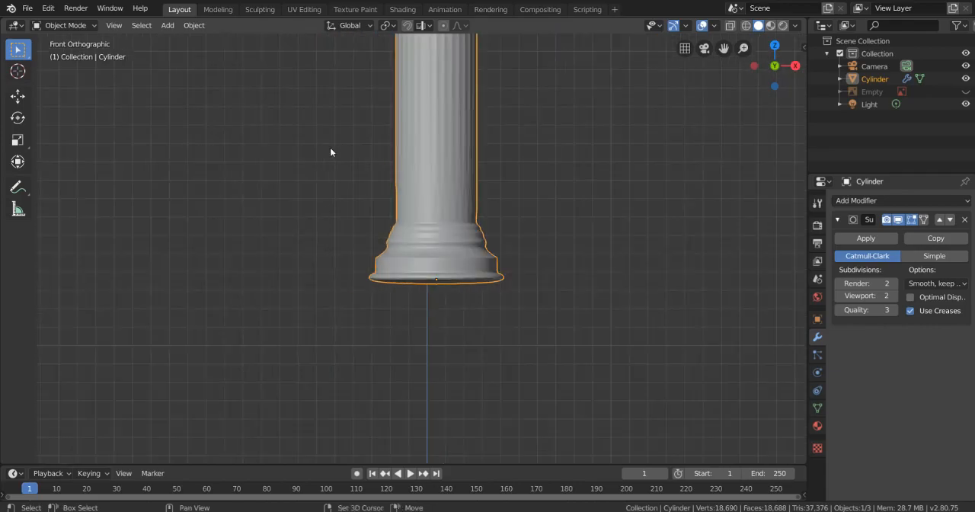
{"action": "middle_click_drag", "start_coordinate": [402, 165], "coordinate": [399, 252], "text": "shift"}
{"action": "middle_click_drag", "start_coordinate": [467, 234], "coordinate": [467, 350], "text": "shift"}
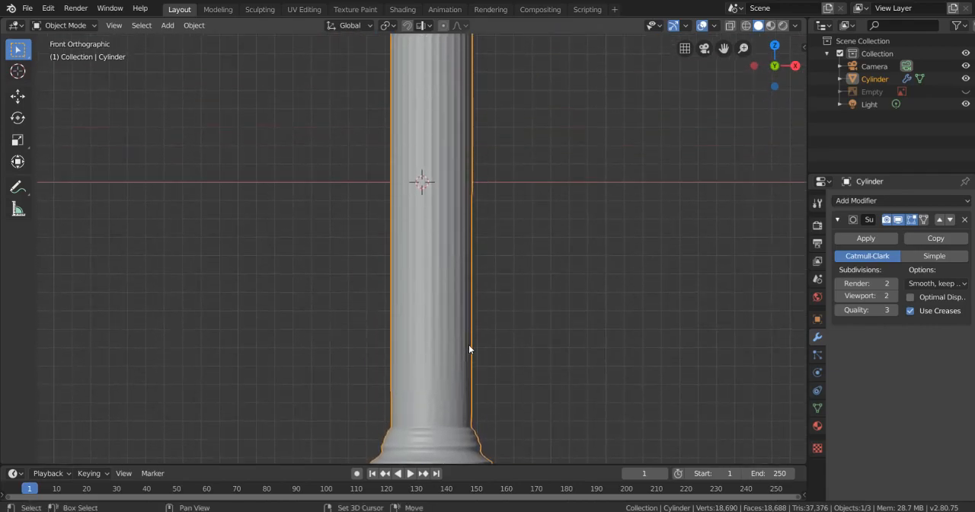
{"action": "middle_click_drag", "start_coordinate": [460, 218], "coordinate": [468, 333], "text": "shift"}
{"action": "scroll", "coordinate": [515, 221], "scroll_direction": "down", "scroll_amount": 4}
{"action": "scroll", "coordinate": [504, 269], "scroll_direction": "up", "scroll_amount": 2}
{"action": "middle_click_drag", "start_coordinate": [516, 219], "coordinate": [507, 197], "text": "shift"}
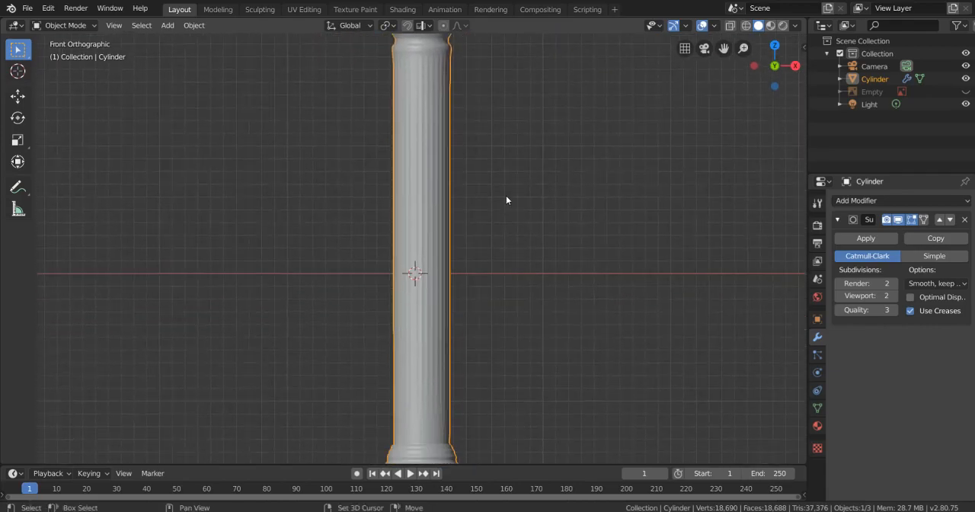
{"action": "middle_click_drag", "start_coordinate": [414, 168], "coordinate": [424, 188], "text": "shift"}
{"action": "right_click", "coordinate": [423, 188]}
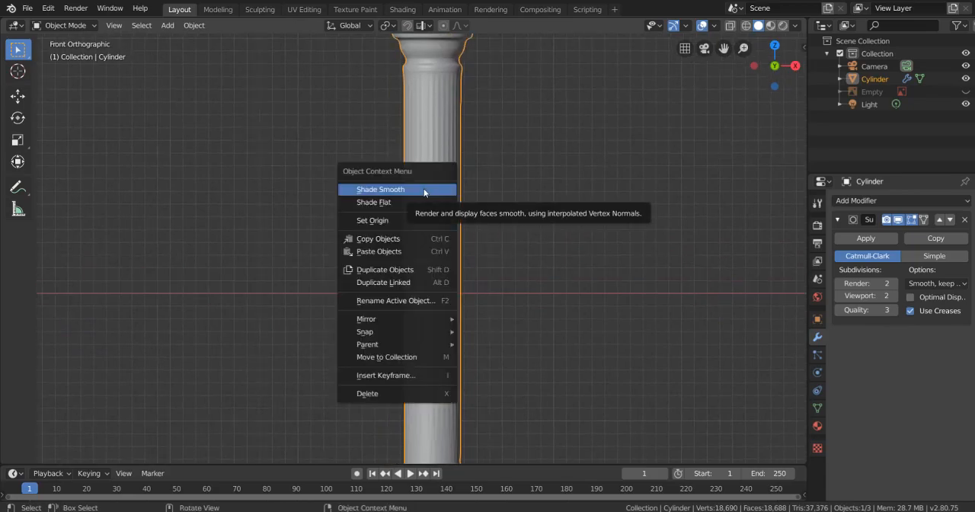
{"action": "left_click", "coordinate": [423, 188]}
- Examine the smooth-shaded column from an angled view, as a whole and close to the shaft
{"action": "scroll", "coordinate": [421, 193], "scroll_direction": "down", "scroll_amount": 2}
{"action": "middle_click_drag", "start_coordinate": [441, 137], "coordinate": [436, 235], "text": "shift"}
{"action": "scroll", "coordinate": [435, 217], "scroll_direction": "up", "scroll_amount": 6}
{"action": "middle_click_drag", "start_coordinate": [448, 201], "coordinate": [523, 275], "text": "shift"}
{"action": "scroll", "coordinate": [445, 285], "scroll_direction": "up", "scroll_amount": 5}
{"action": "scroll", "coordinate": [446, 289], "scroll_direction": "down", "scroll_amount": 6}
{"action": "scroll", "coordinate": [527, 239], "scroll_direction": "down", "scroll_amount": 4}
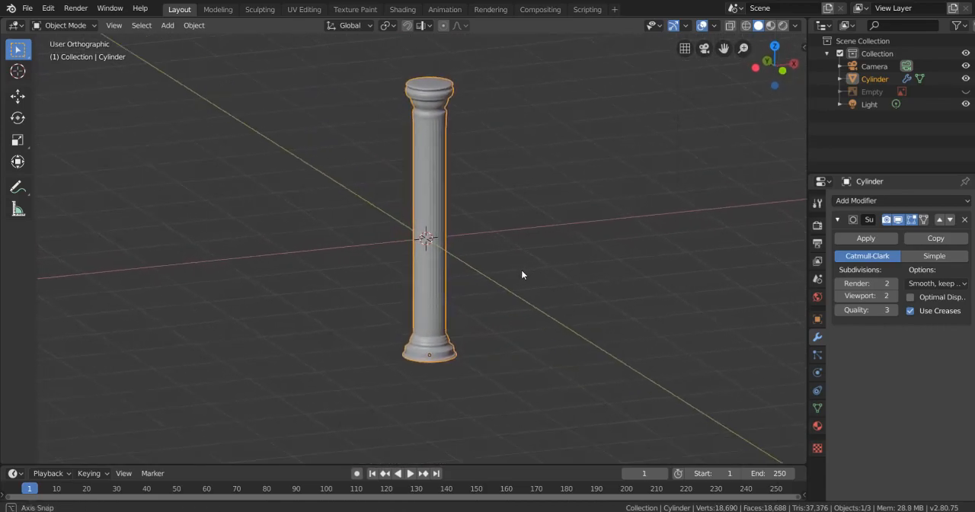
{"action": "scroll", "coordinate": [503, 263], "scroll_direction": "up", "scroll_amount": 3}
{"action": "scroll", "coordinate": [455, 262], "scroll_direction": "up", "scroll_amount": 2}
{"action": "middle_click_drag", "start_coordinate": [455, 258], "coordinate": [449, 265], "text": "shift"}
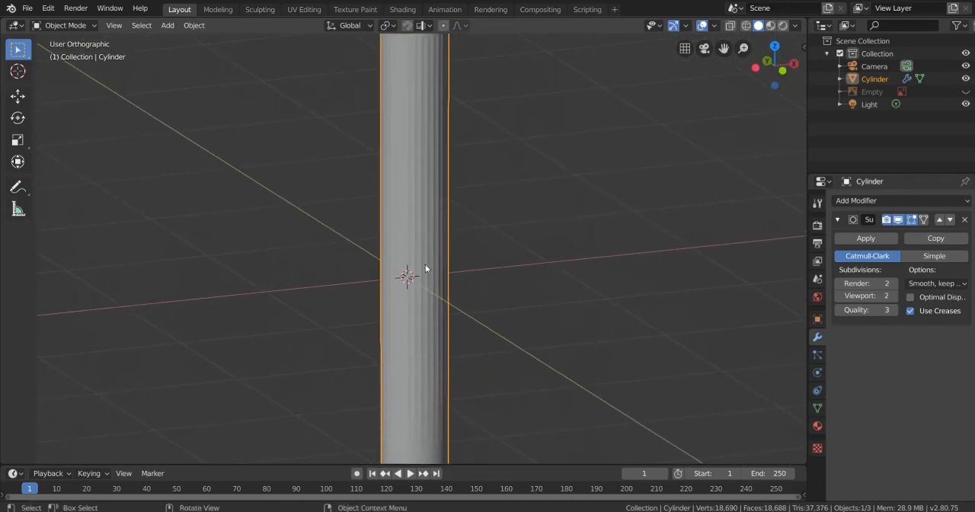
- Add a new material to the column and set its base color to a soft yellow
{"action": "left_click", "coordinate": [817, 426]}
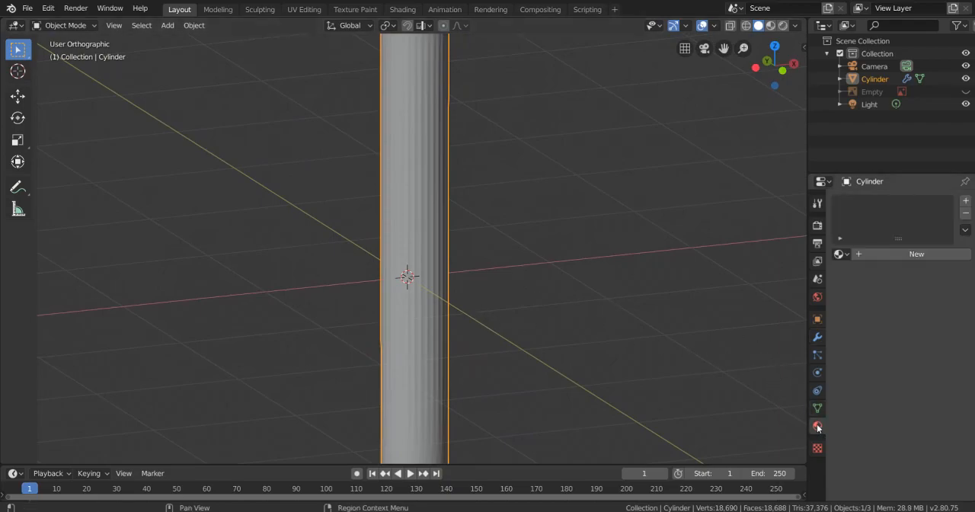
{"action": "left_click", "coordinate": [902, 253]}
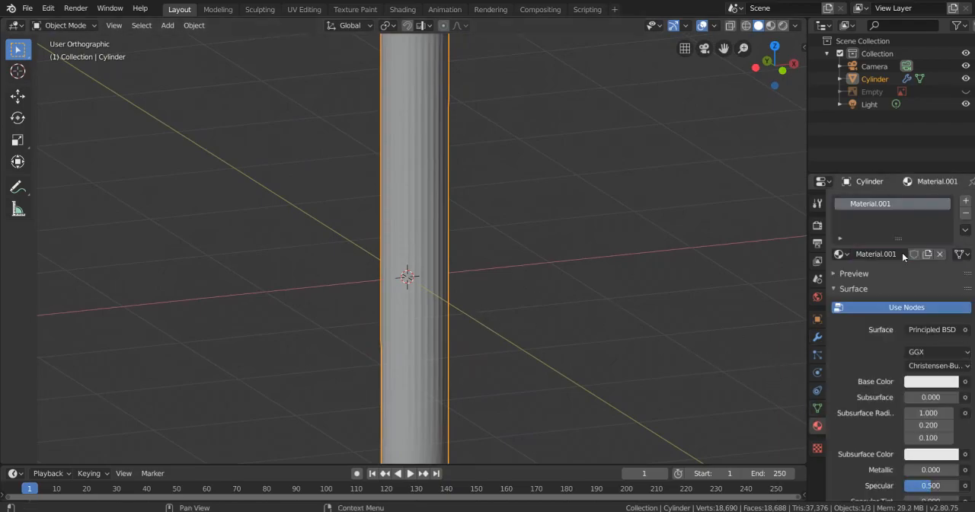
{"action": "left_click", "coordinate": [928, 385]}
{"action": "mouse_move", "coordinate": [869, 272]}
{"action": "left_mouse_down"}
{"action": "mouse_move", "coordinate": [883, 255]}
{"action": "mouse_move", "coordinate": [873, 257]}
{"action": "left_mouse_up"}
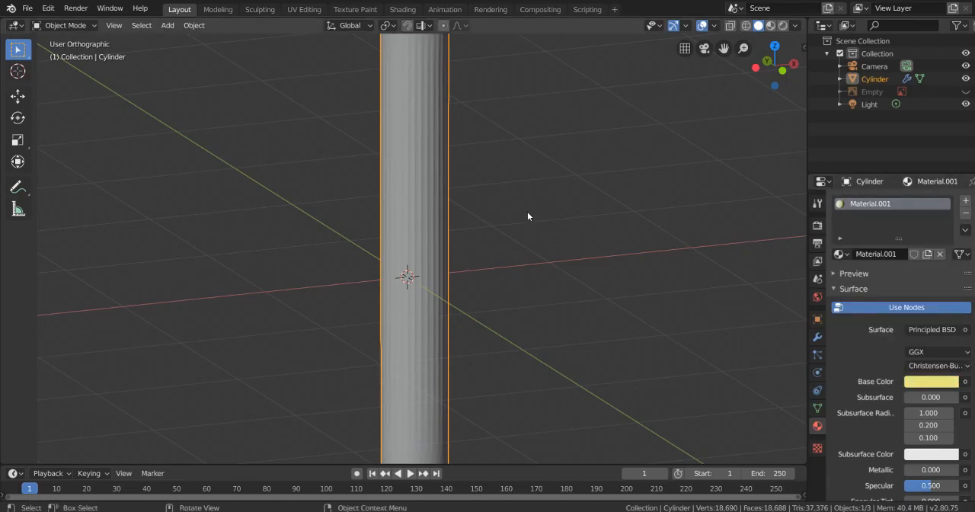
- Switch the viewport to material preview shading and change the column's base color to a pale peach
{"action": "key", "text": "z"}
{"action": "left_click", "coordinate": [533, 285]}
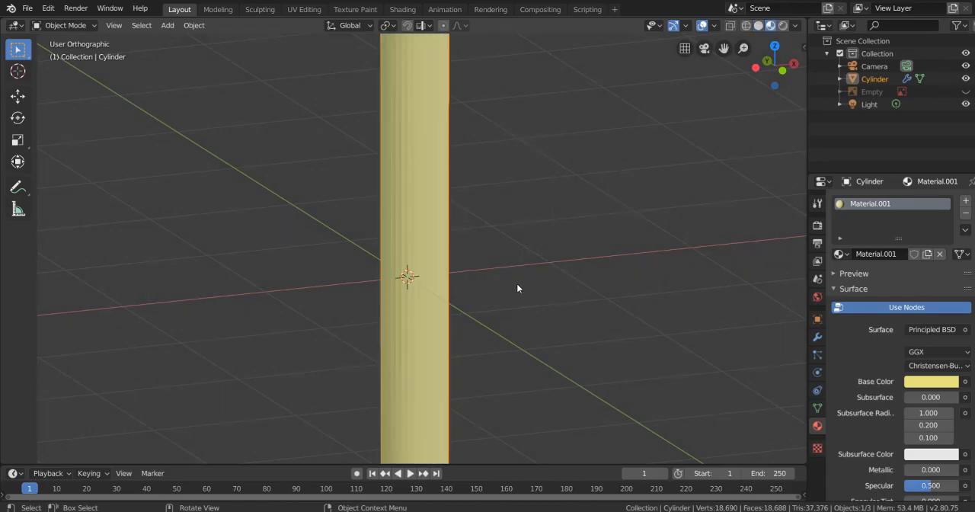
{"action": "scroll", "coordinate": [525, 293], "scroll_direction": "down", "scroll_amount": 5}
{"action": "left_click", "coordinate": [917, 378]}
{"action": "left_click_drag", "start_coordinate": [875, 258], "coordinate": [885, 255]}
- Examine the colored column's capital, shaft and base from several distances and angles
{"action": "scroll", "coordinate": [501, 233], "scroll_direction": "up", "scroll_amount": 5}
{"action": "left_click", "coordinate": [549, 258]}
{"action": "middle_click_drag", "start_coordinate": [549, 258], "coordinate": [576, 281]}
{"action": "scroll", "coordinate": [479, 298], "scroll_direction": "down", "scroll_amount": 4}
{"action": "scroll", "coordinate": [501, 250], "scroll_direction": "up", "scroll_amount": 4}
{"action": "middle_click_drag", "start_coordinate": [501, 250], "coordinate": [477, 223]}
{"action": "scroll", "coordinate": [386, 272], "scroll_direction": "down", "scroll_amount": 3}
{"action": "scroll", "coordinate": [518, 297], "scroll_direction": "down", "scroll_amount": 1}
{"action": "scroll", "coordinate": [487, 229], "scroll_direction": "down", "scroll_amount": 2}
{"action": "middle_click_drag", "start_coordinate": [592, 295], "coordinate": [582, 247], "text": "shift"}
{"action": "scroll", "coordinate": [495, 245], "scroll_direction": "up", "scroll_amount": 3}
{"action": "middle_click_drag", "start_coordinate": [437, 240], "coordinate": [440, 355], "text": "shift"}
{"action": "scroll", "coordinate": [442, 353], "scroll_direction": "down", "scroll_amount": 2}
{"action": "left_click", "coordinate": [441, 320]}
{"action": "middle_click_drag", "start_coordinate": [448, 320], "coordinate": [536, 273]}
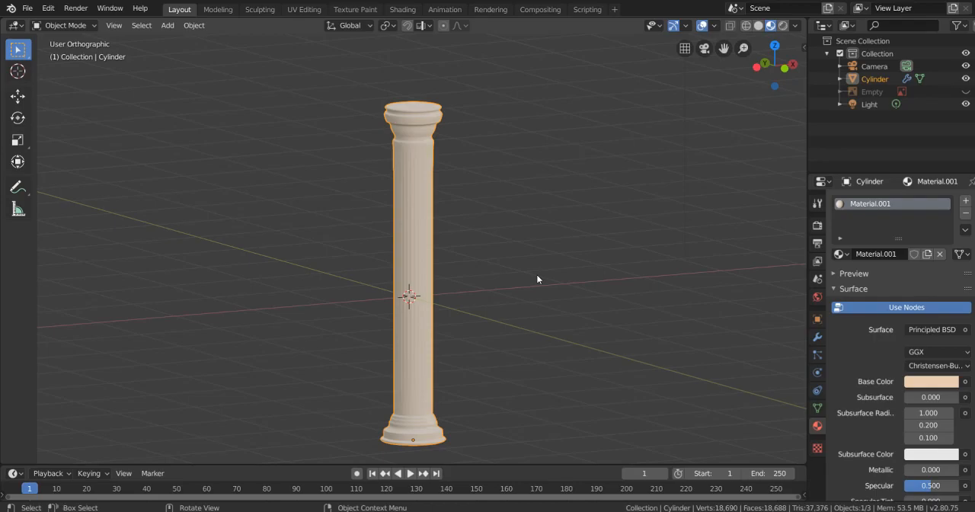
{"action": "scroll", "coordinate": [536, 274], "scroll_direction": "down", "scroll_amount": 2}
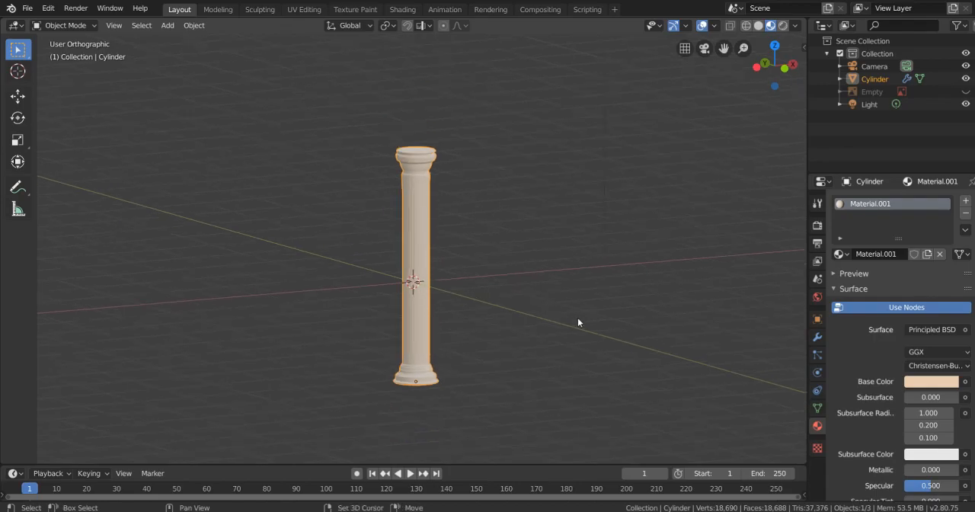
{"action": "middle_click_drag", "start_coordinate": [563, 272], "coordinate": [608, 267], "text": "shift"}
{"action": "scroll", "coordinate": [614, 316], "scroll_direction": "up", "scroll_amount": 3}
{"action": "middle_click_drag", "start_coordinate": [615, 320], "coordinate": [599, 259], "text": "shift"}
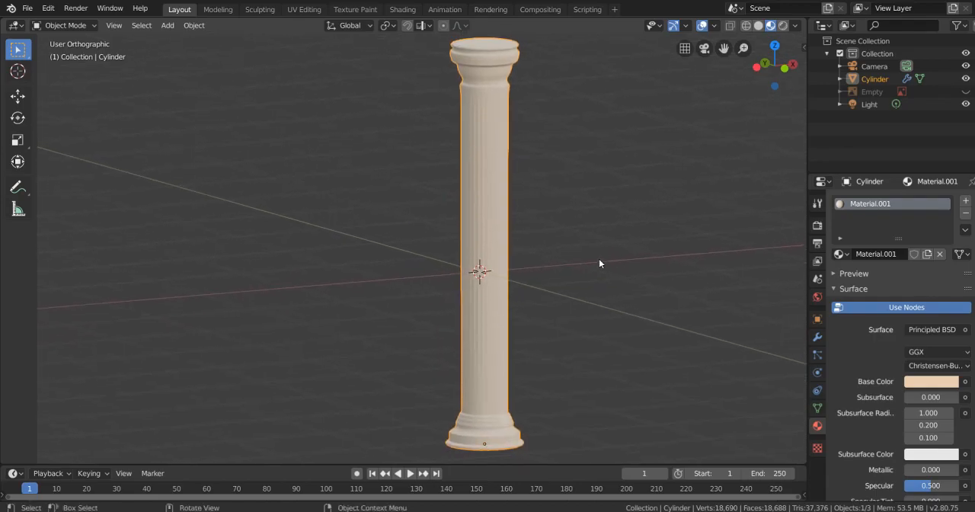